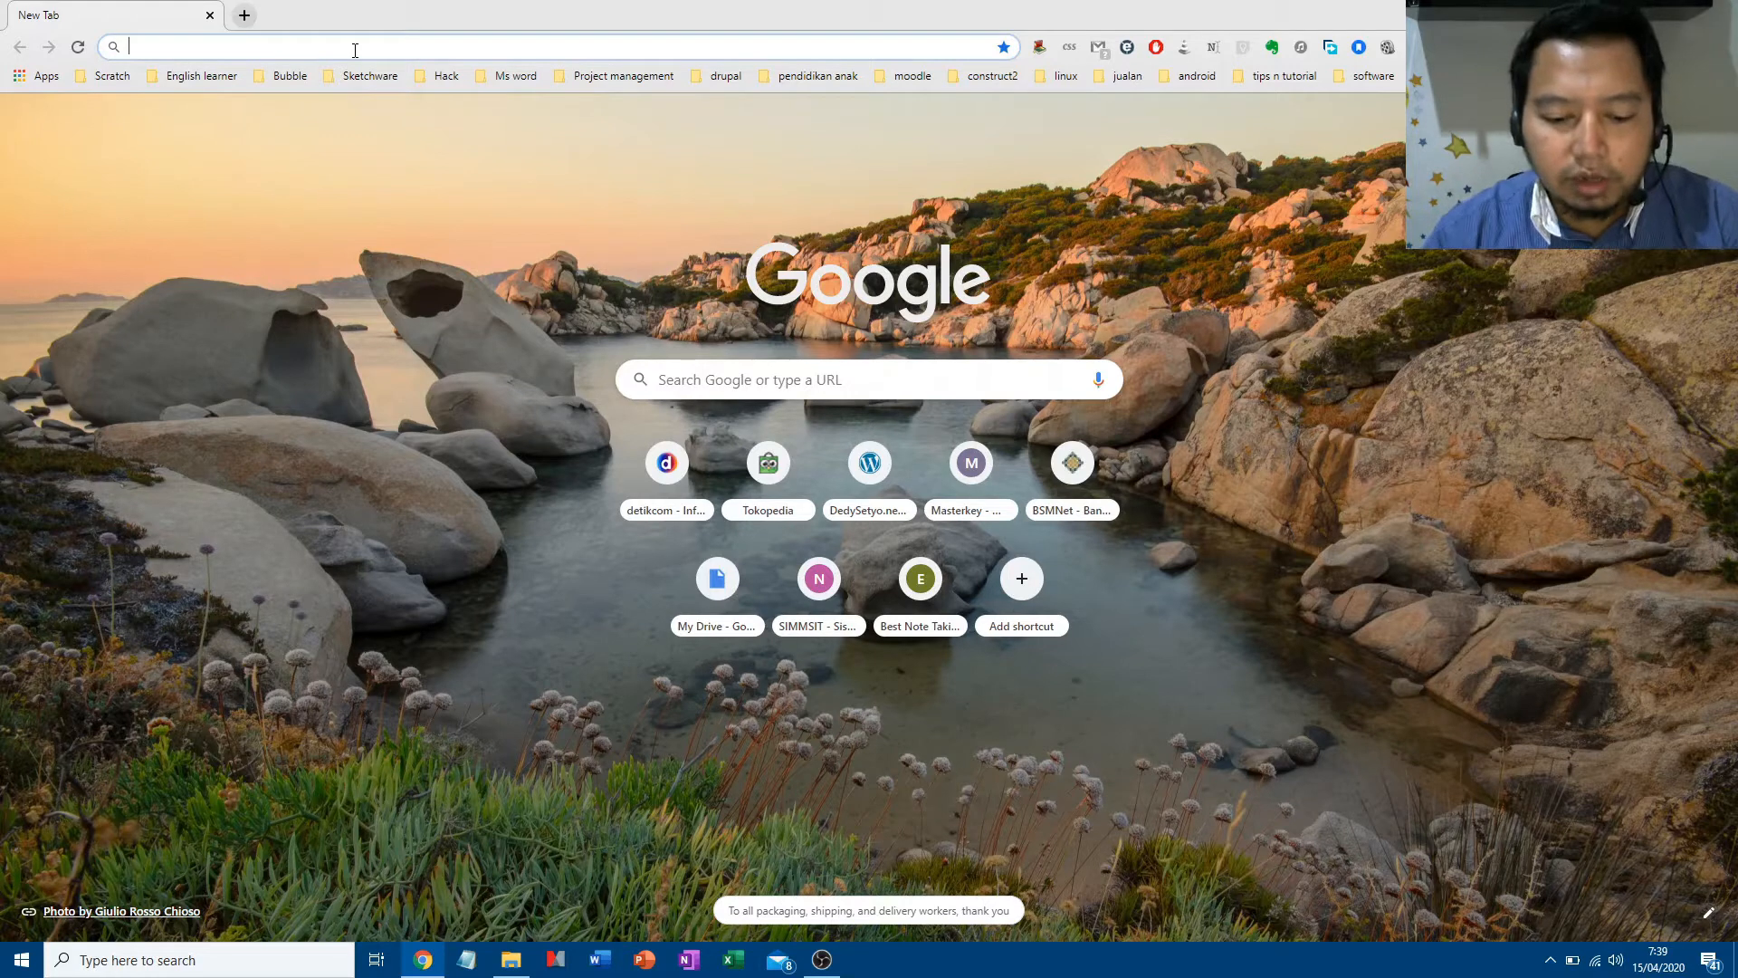
Search the web for "padlet" and open the padlet.com home page from the results.
type("padle")
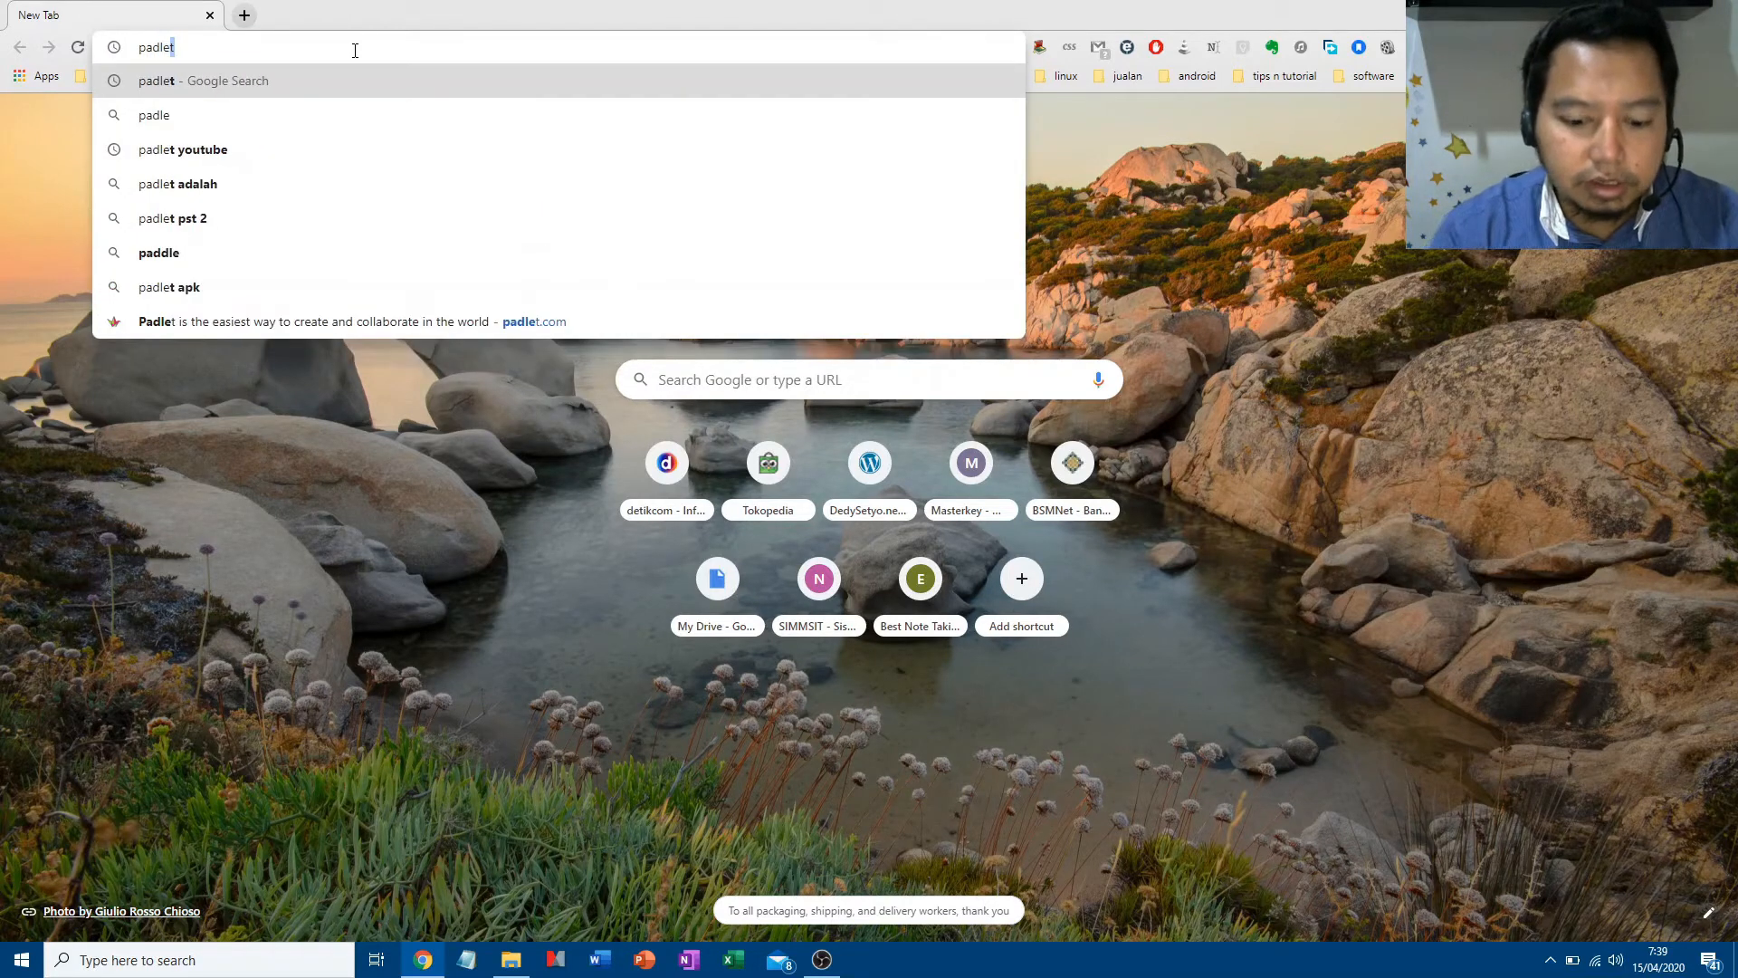
type("t")
key("Return")
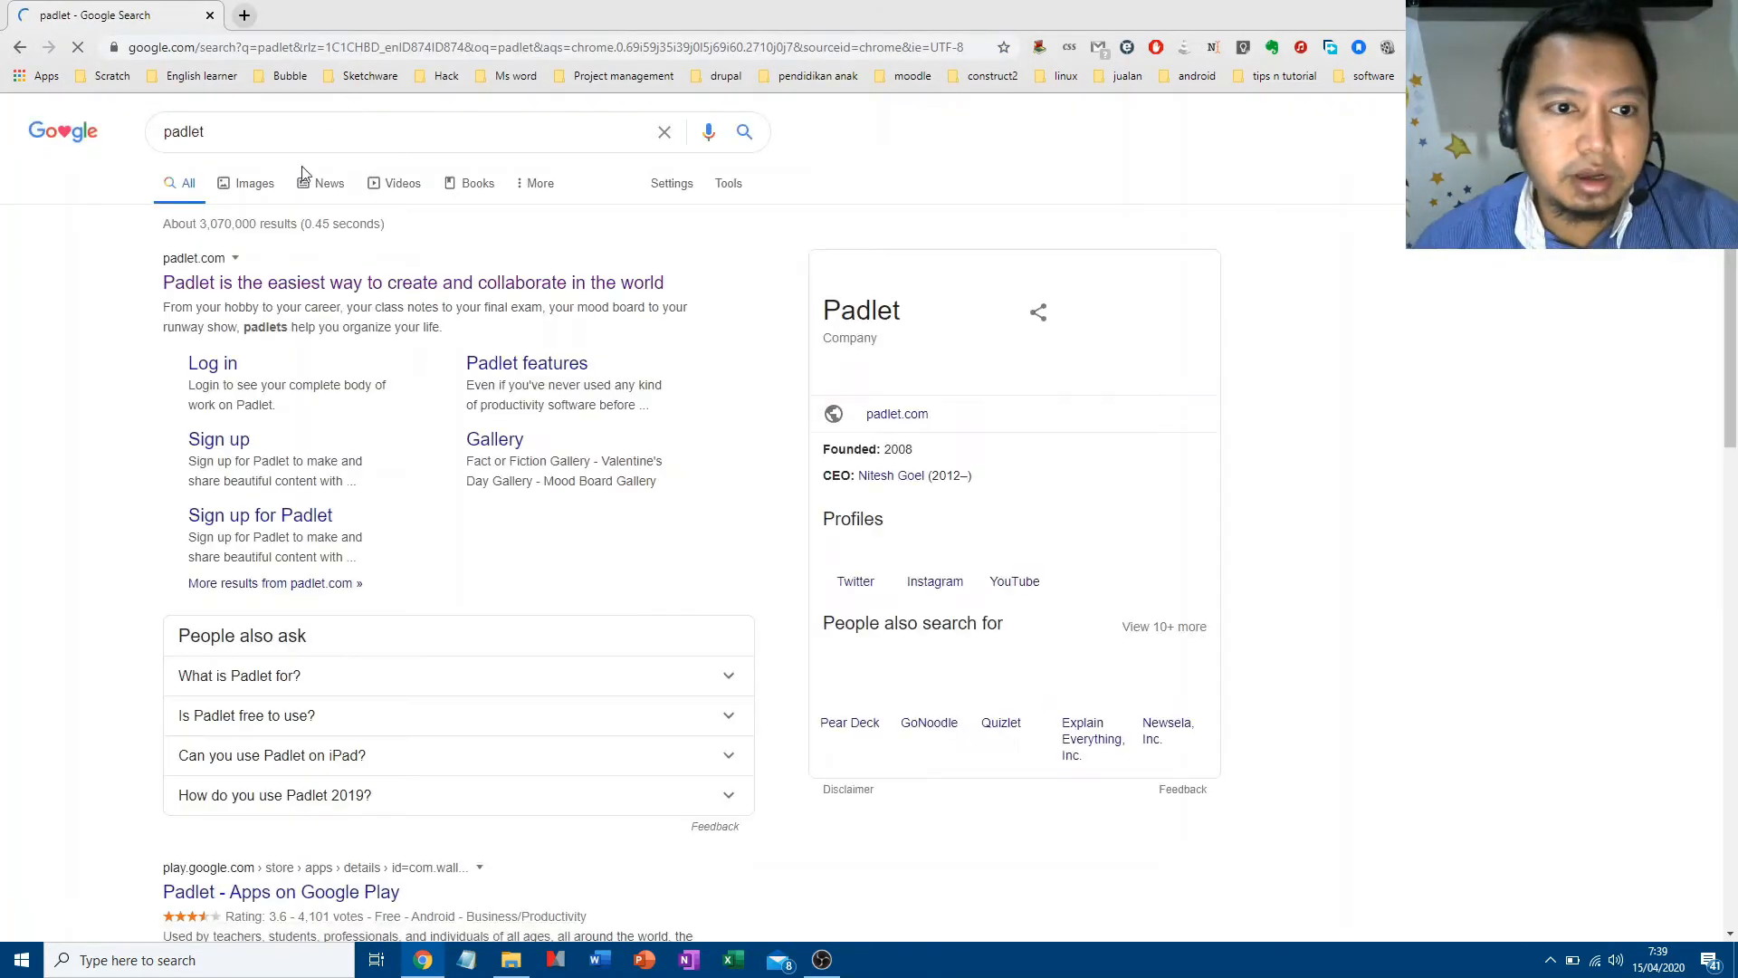
left_click(277, 290)
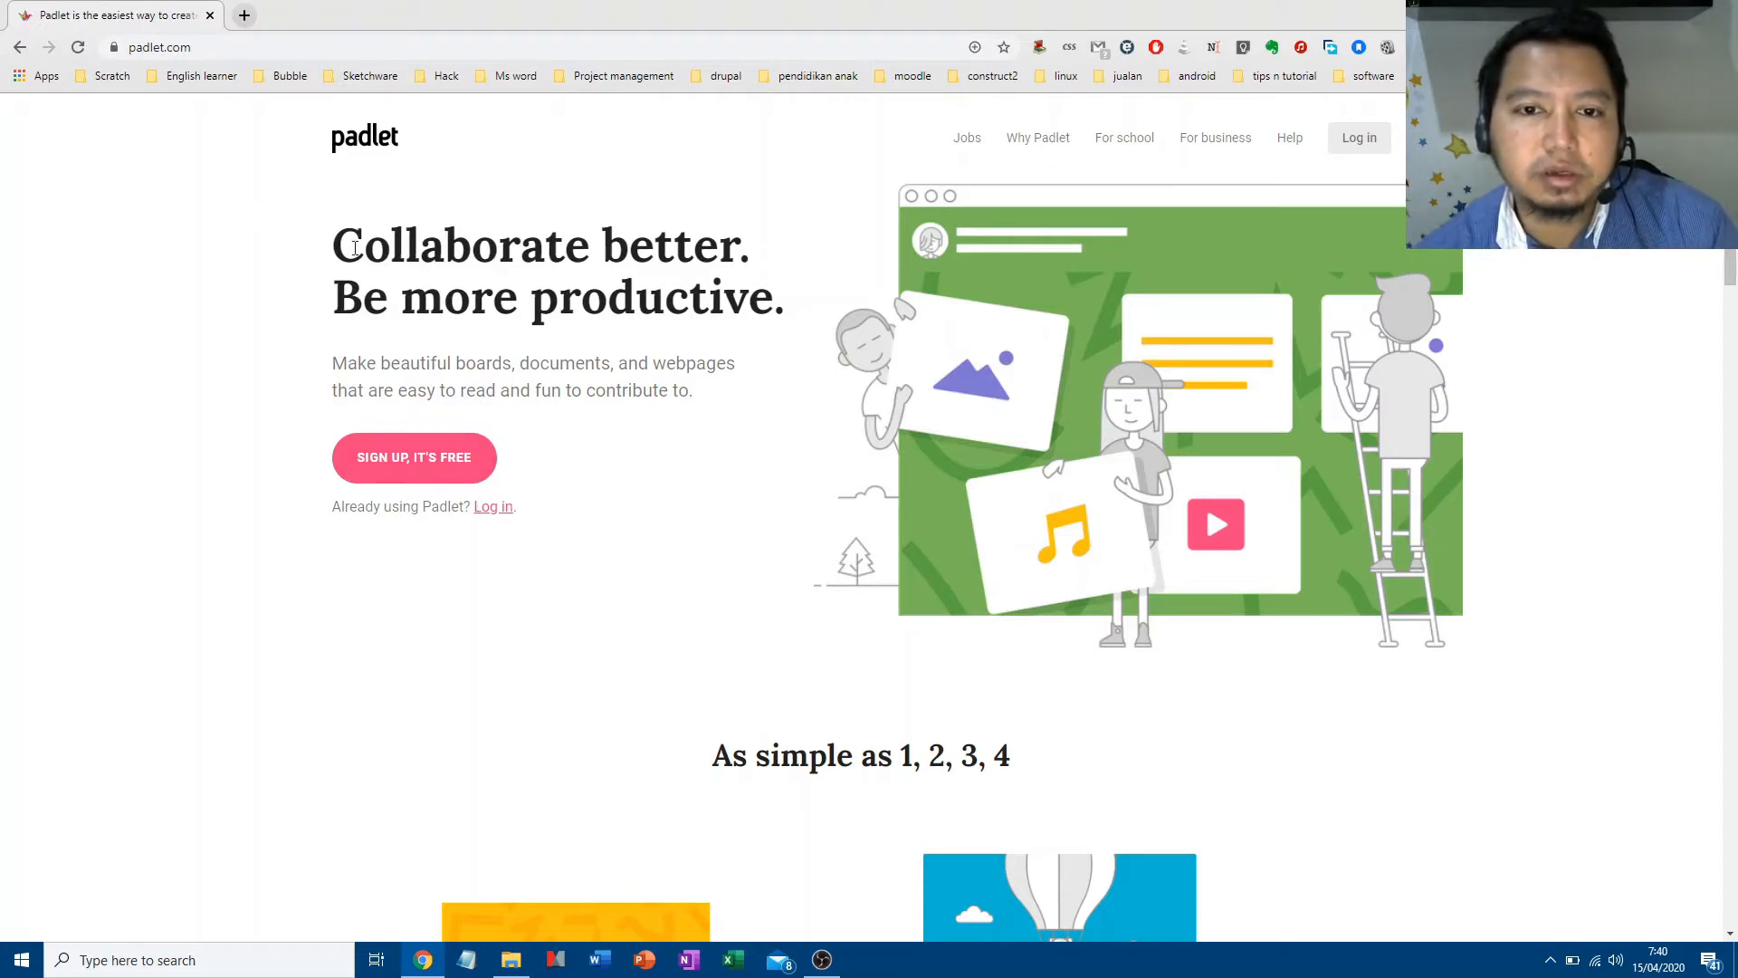
left_click_drag(355, 247, 763, 265)
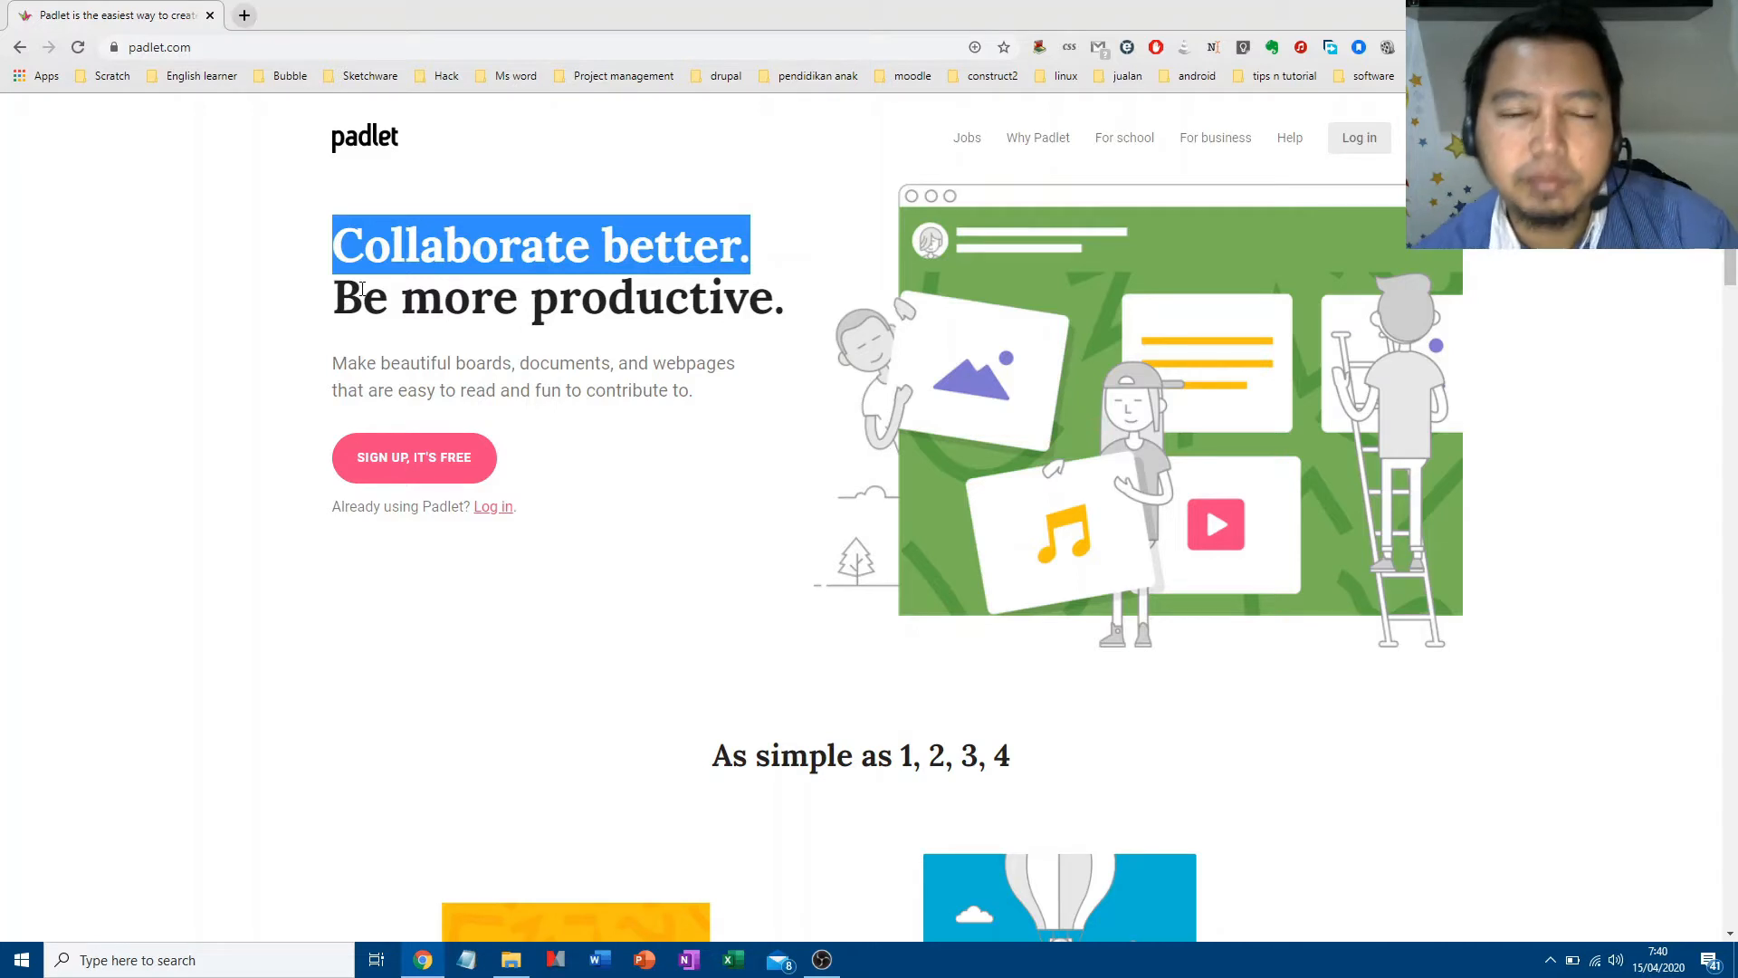
left_click_drag(336, 299, 808, 317)
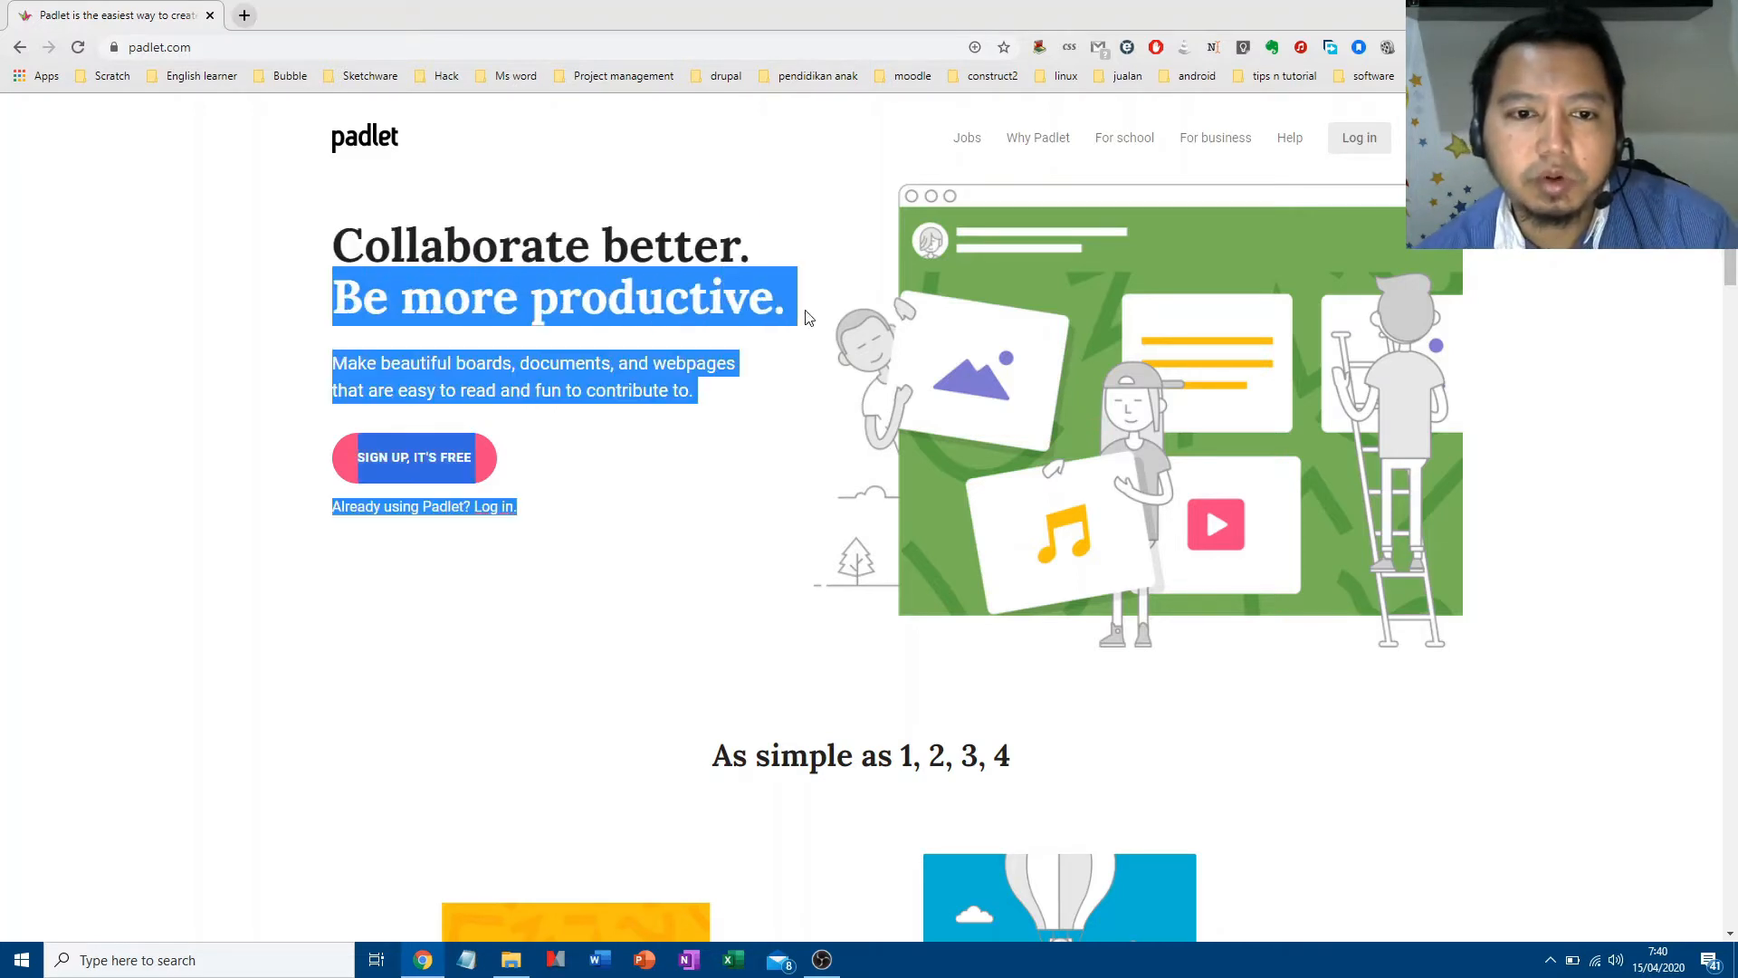
left_click(684, 369)
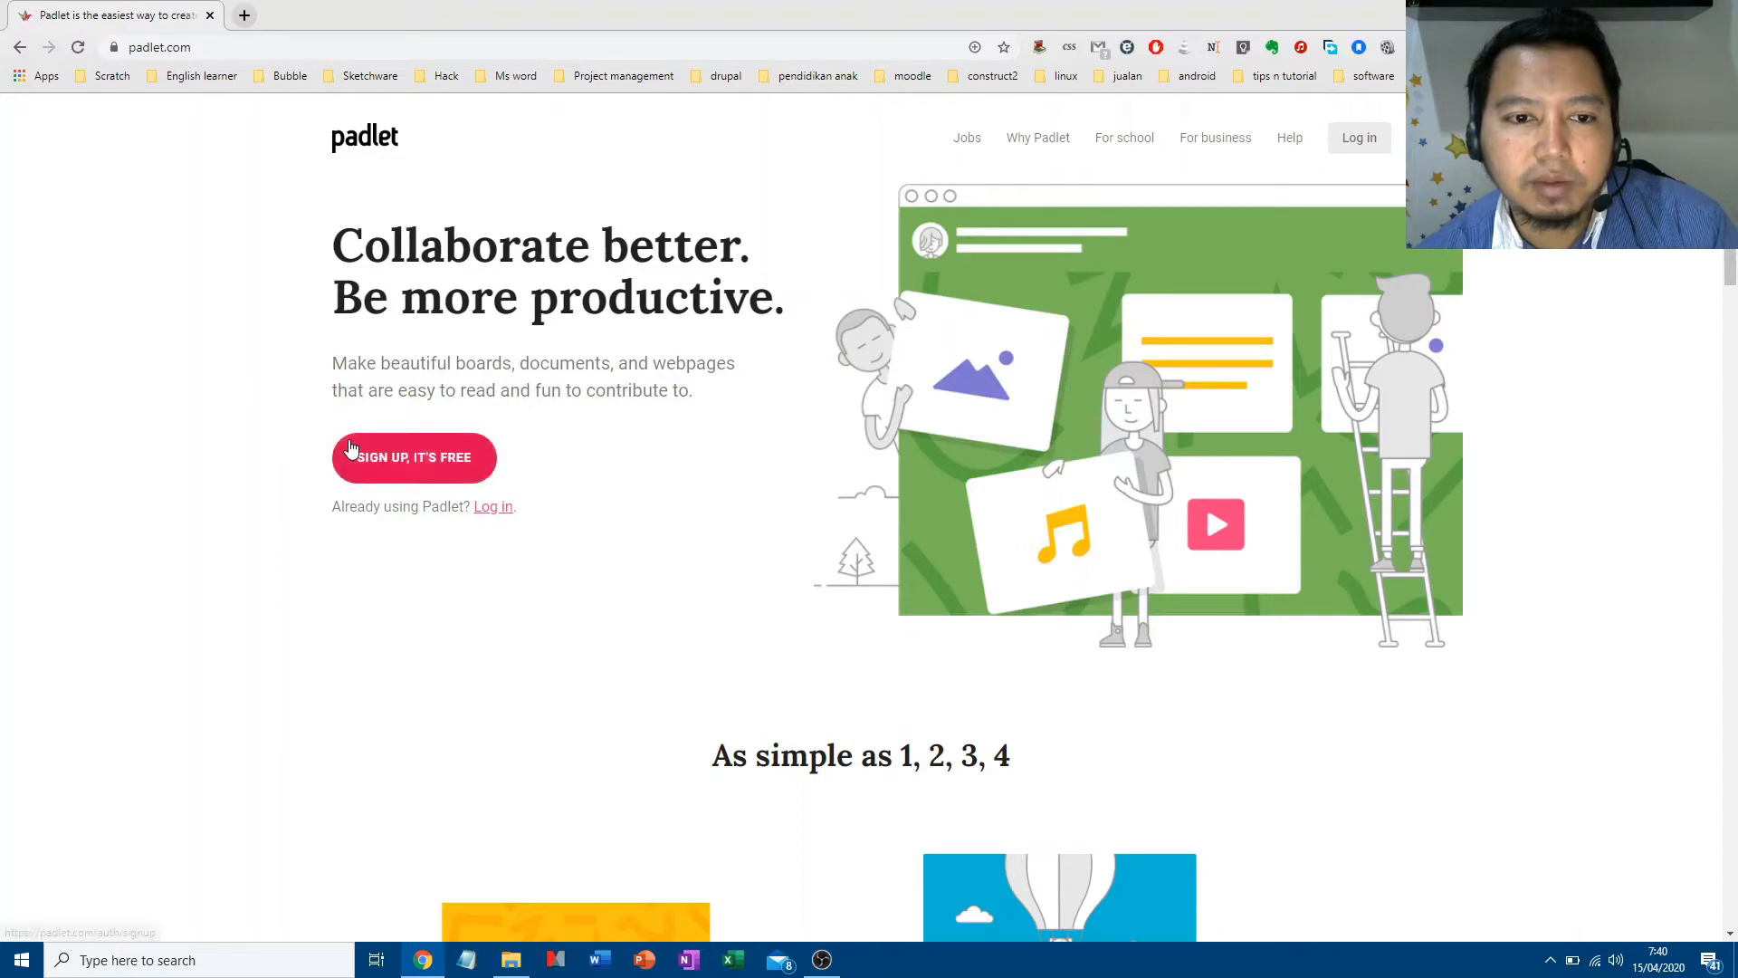
left_click(412, 463)
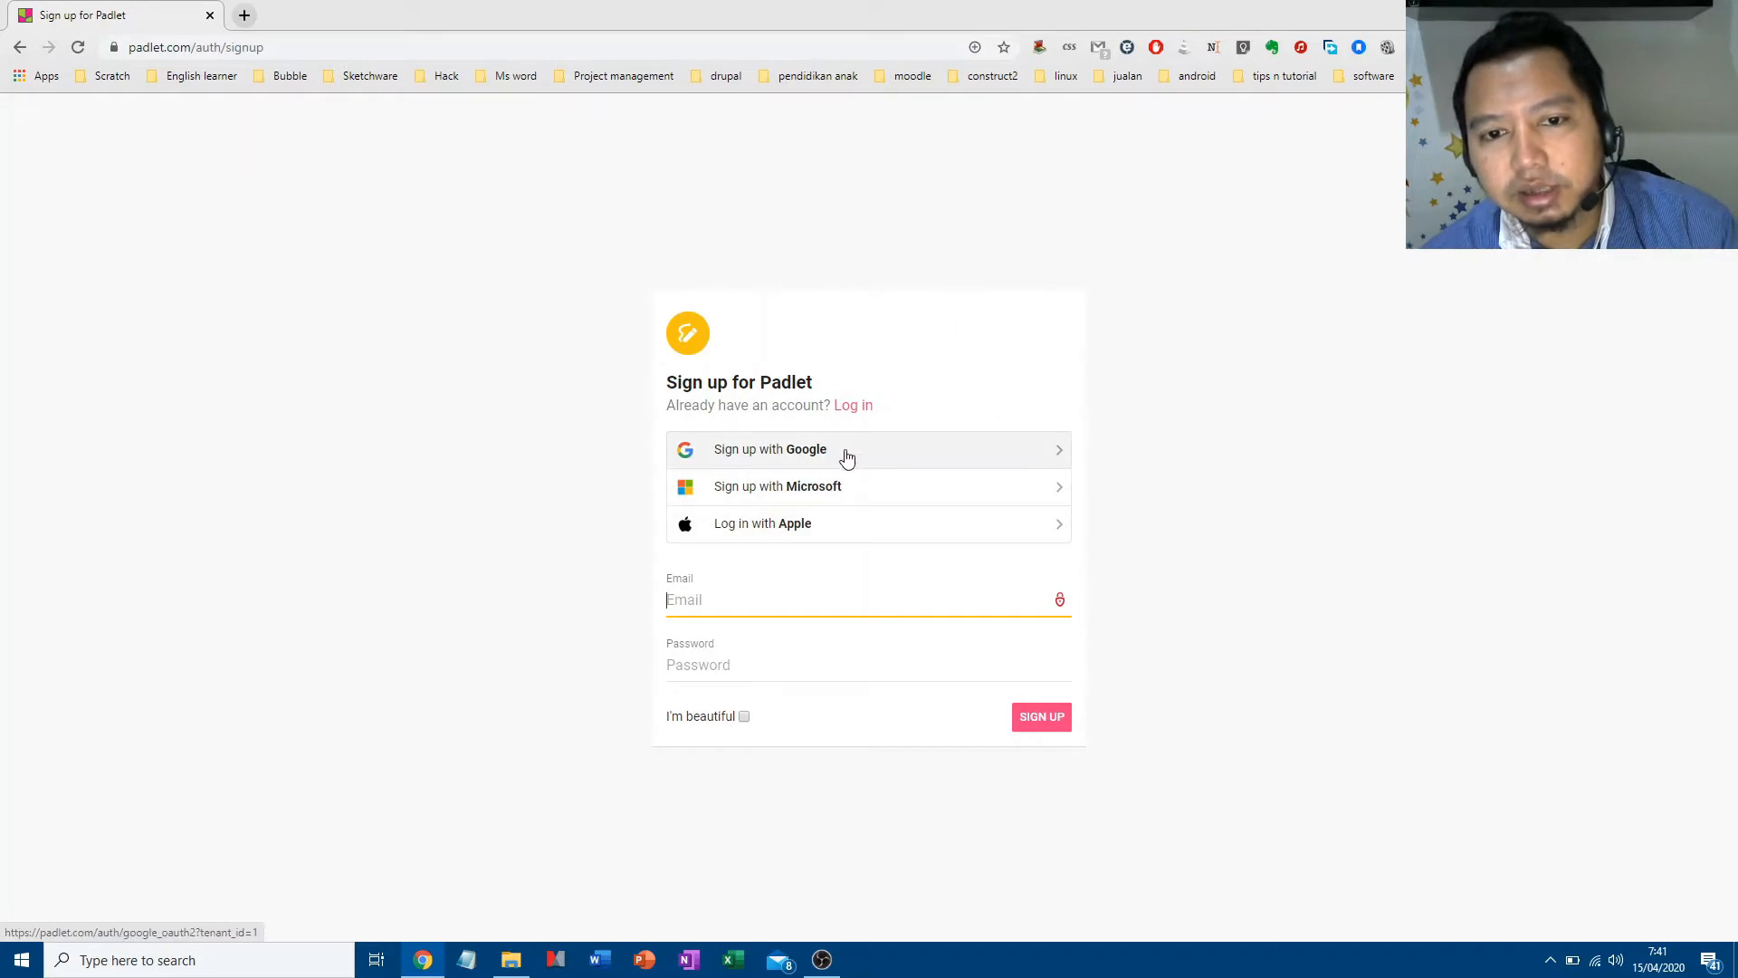
left_click(775, 458)
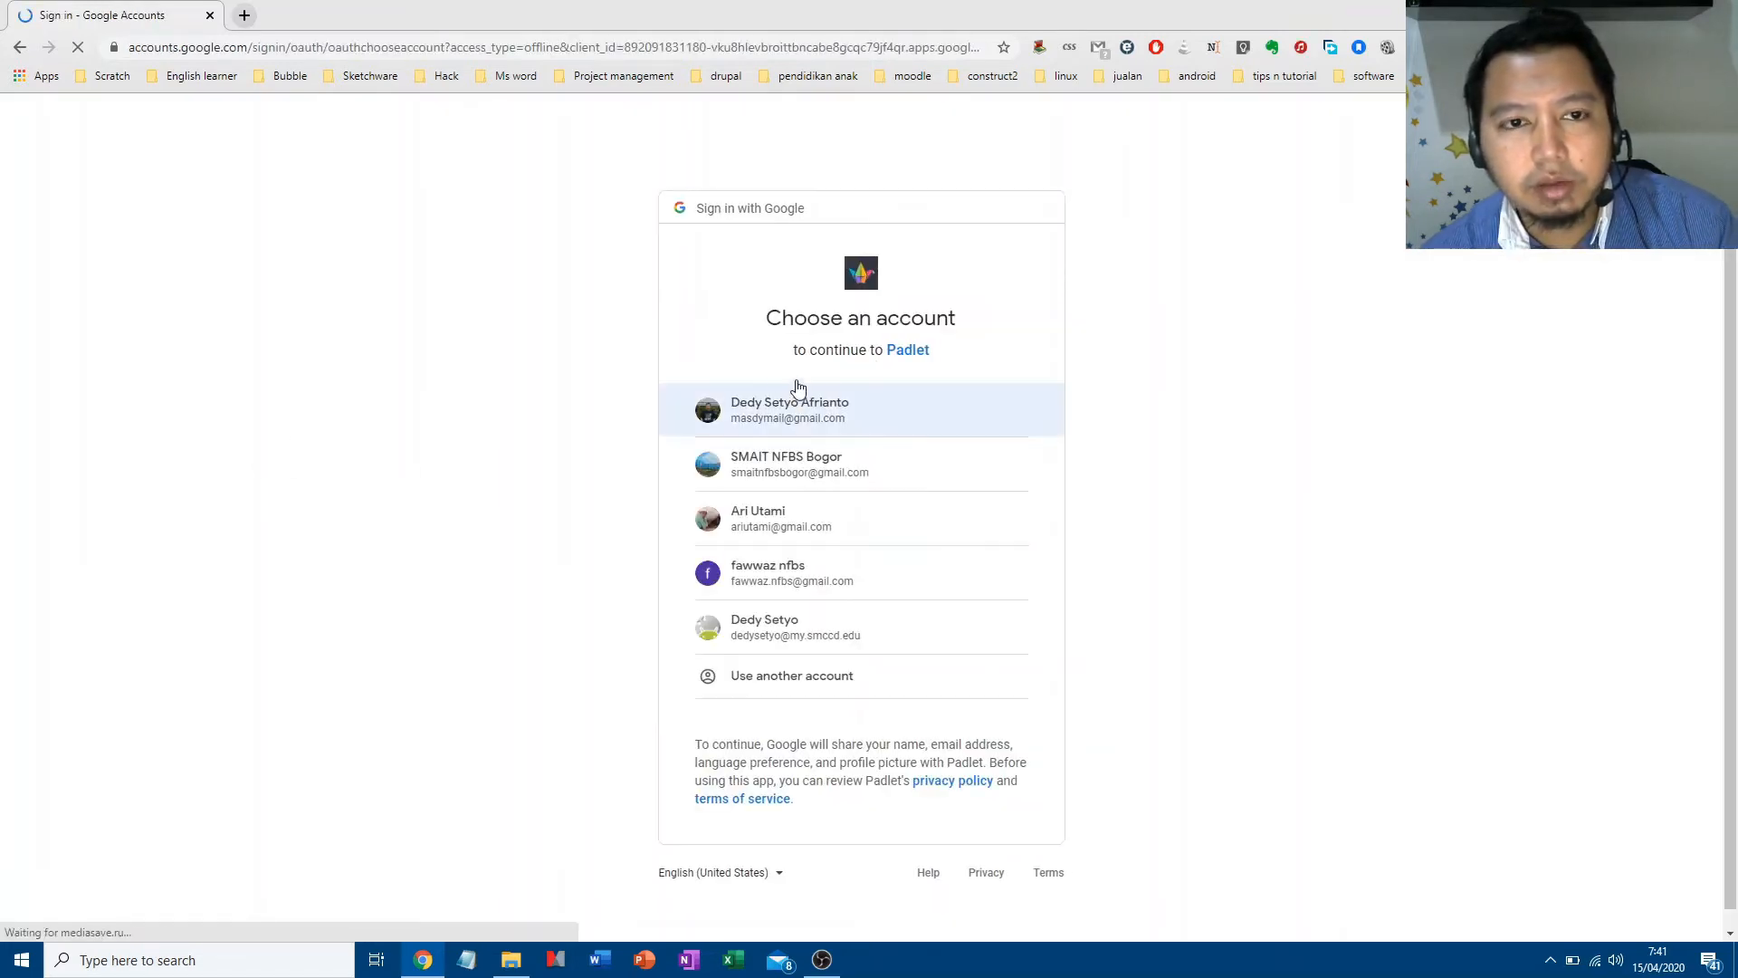
left_click(19, 47)
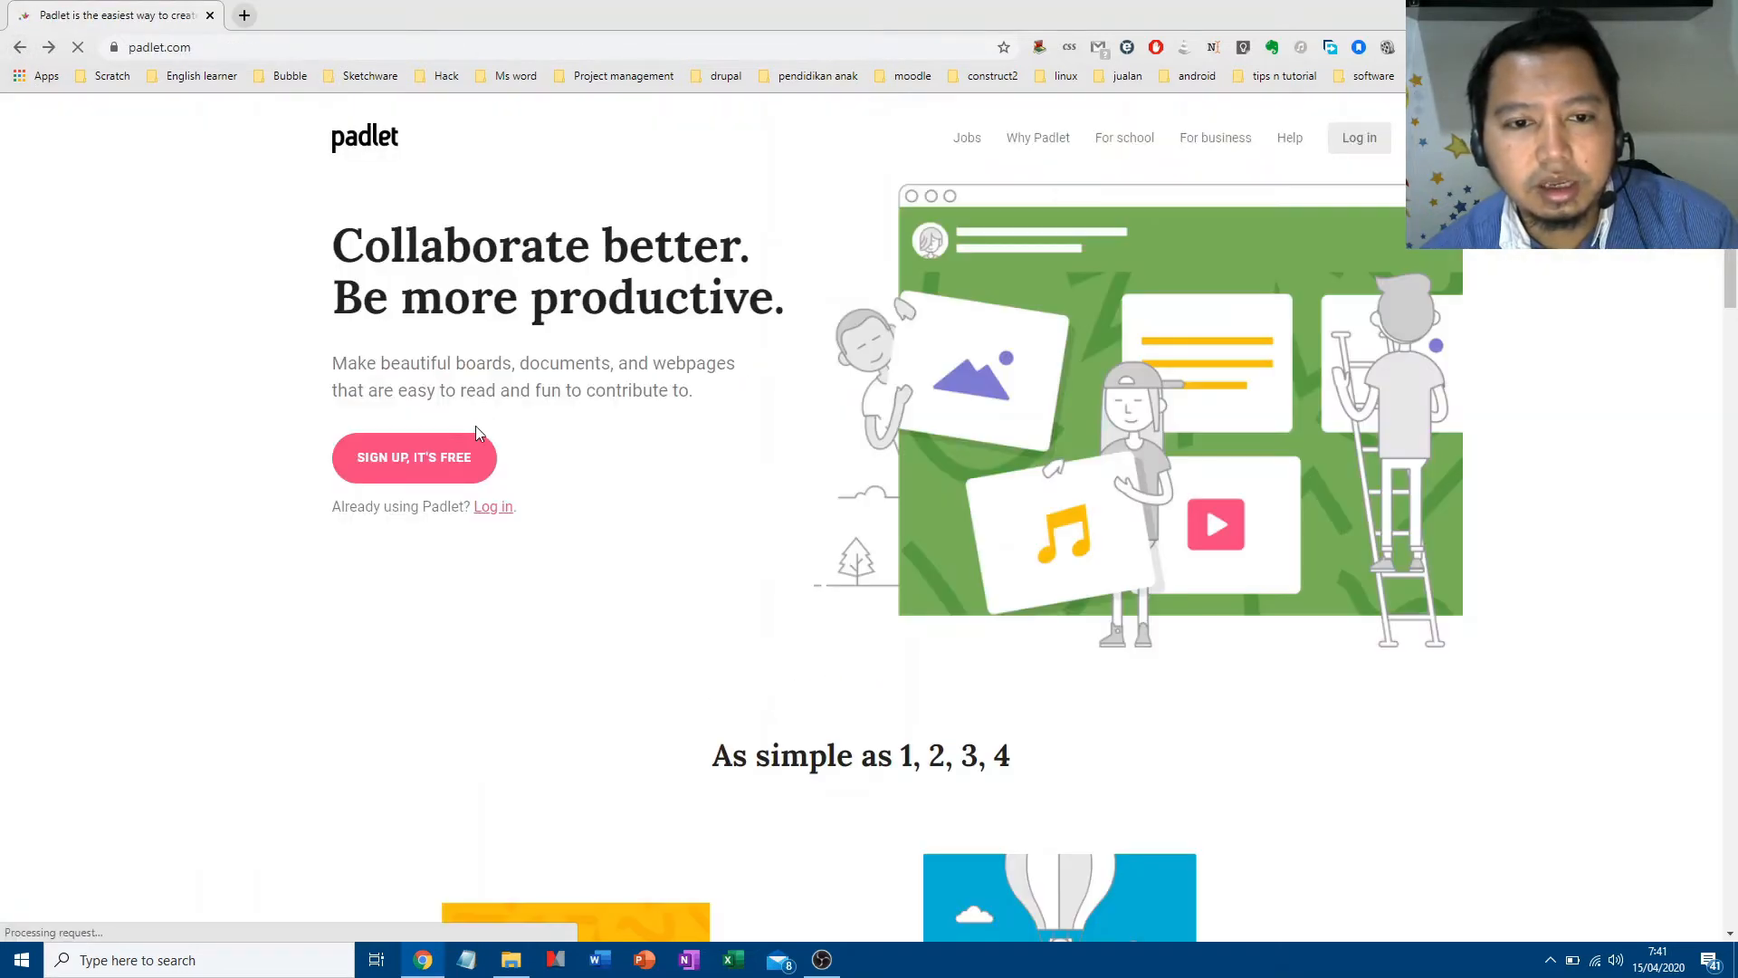
Log in to the existing Padlet account with Google, choosing the first listed Google account.
left_click(495, 508)
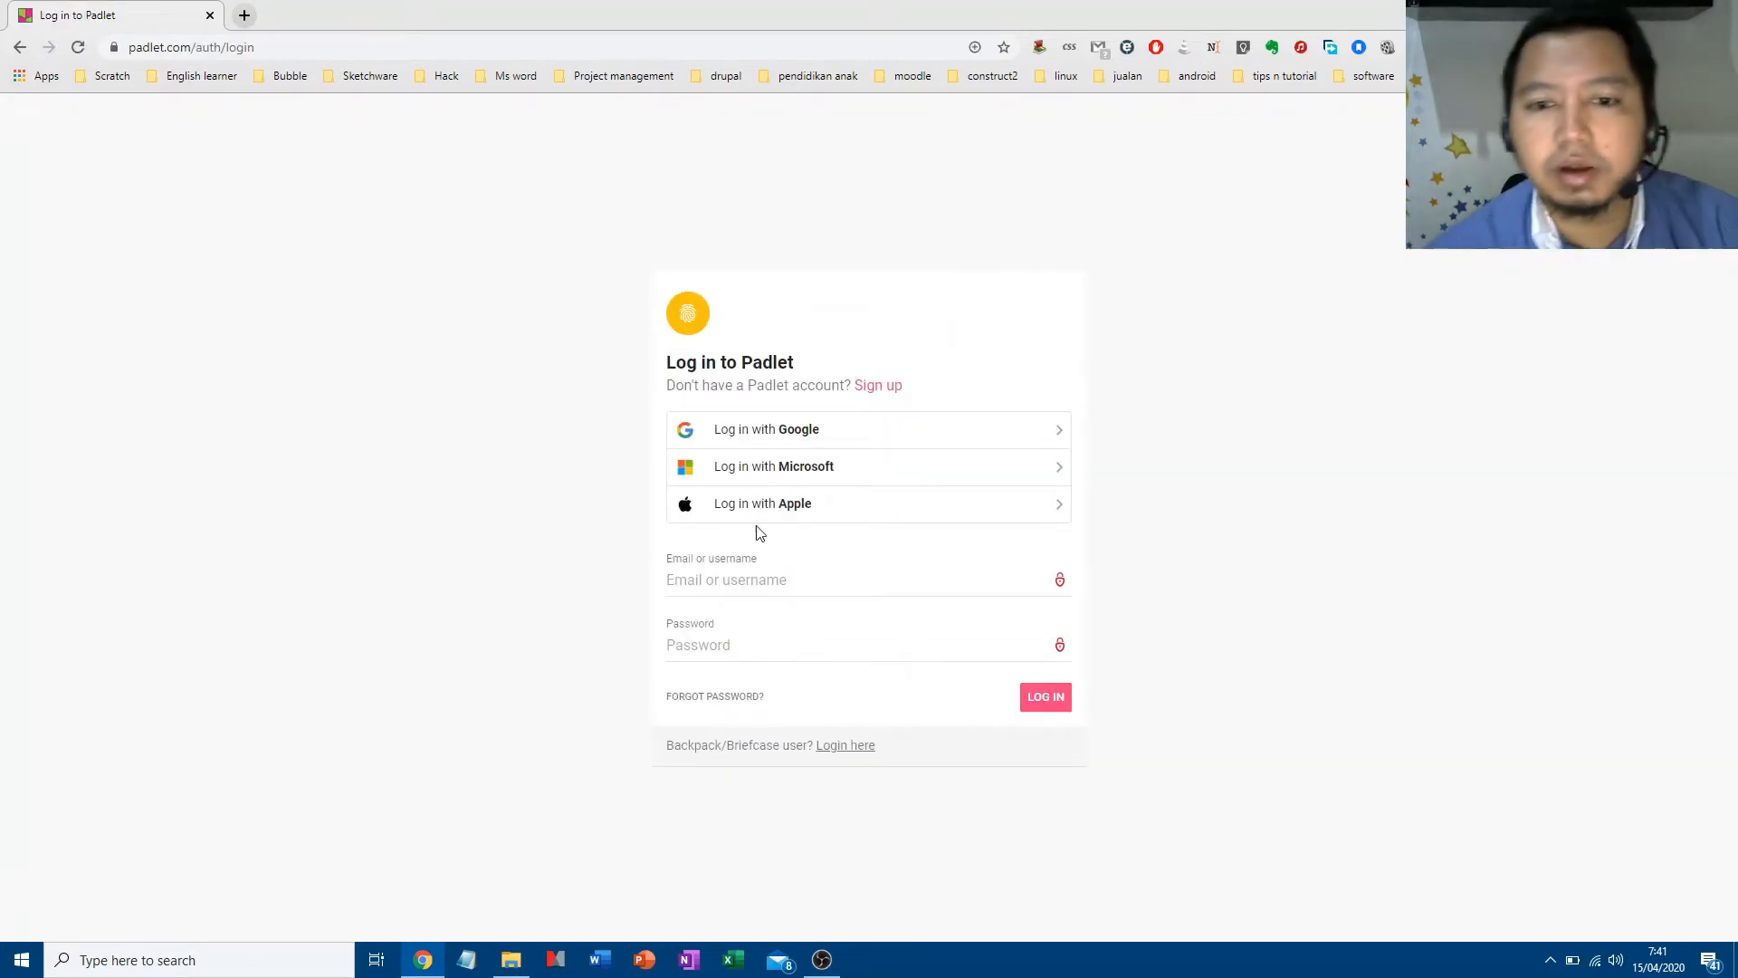
left_click(830, 436)
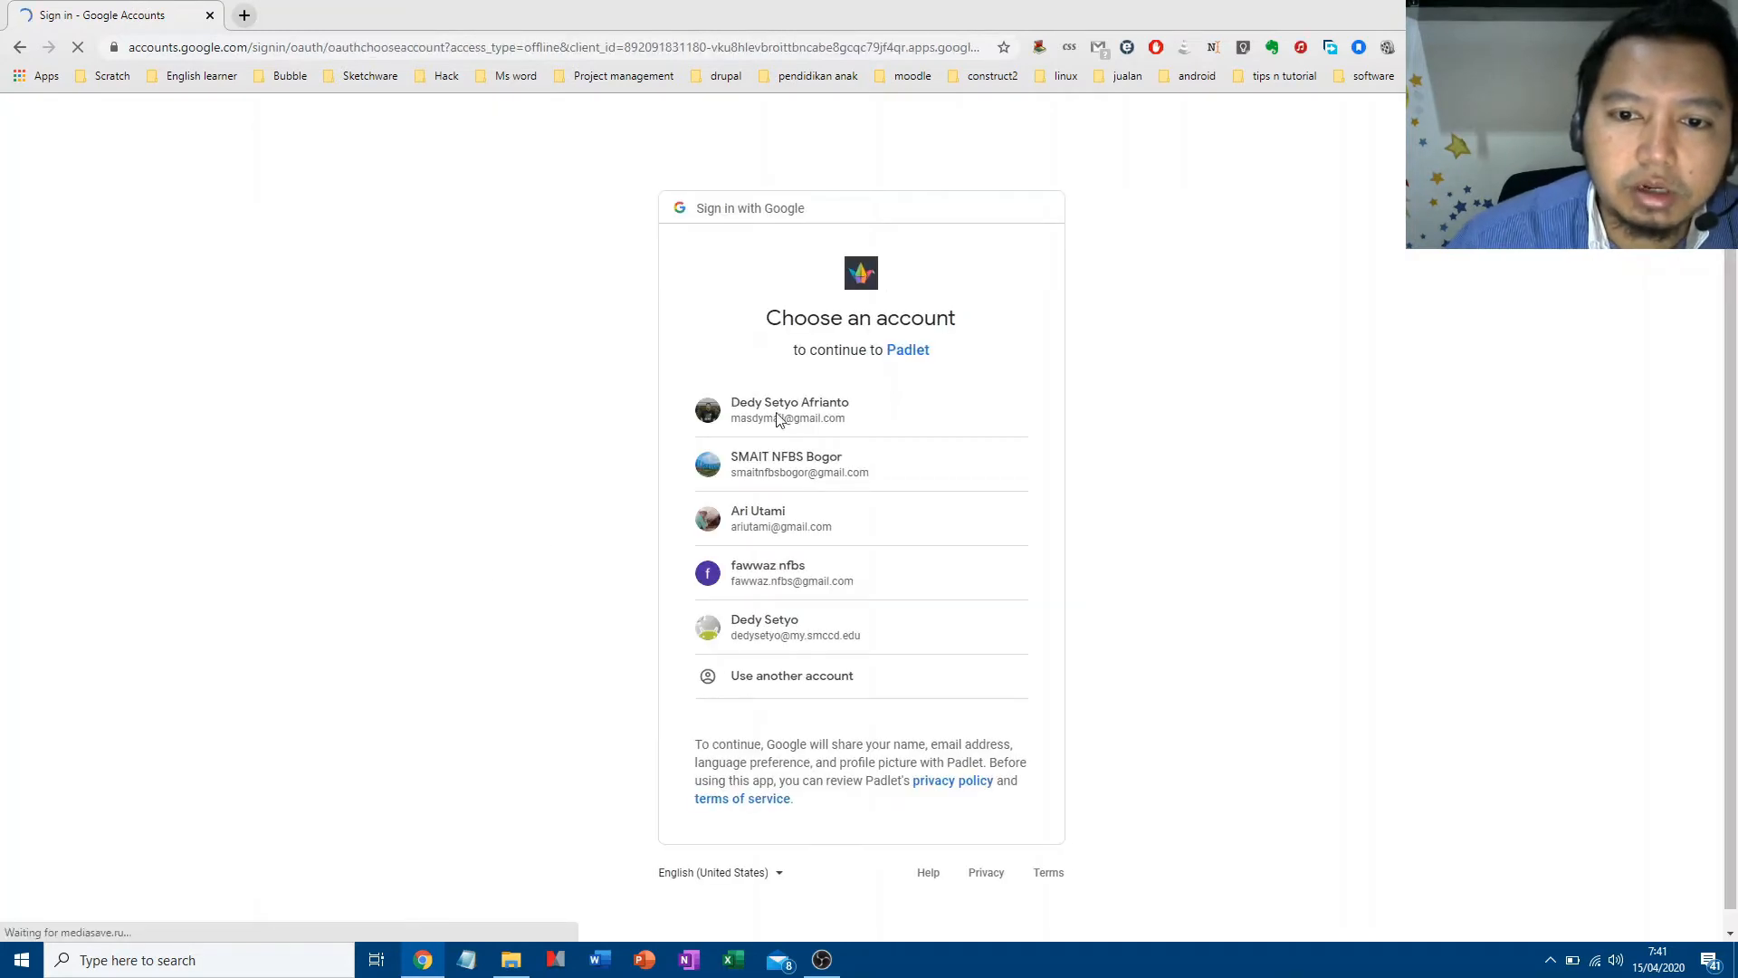
left_click(777, 418)
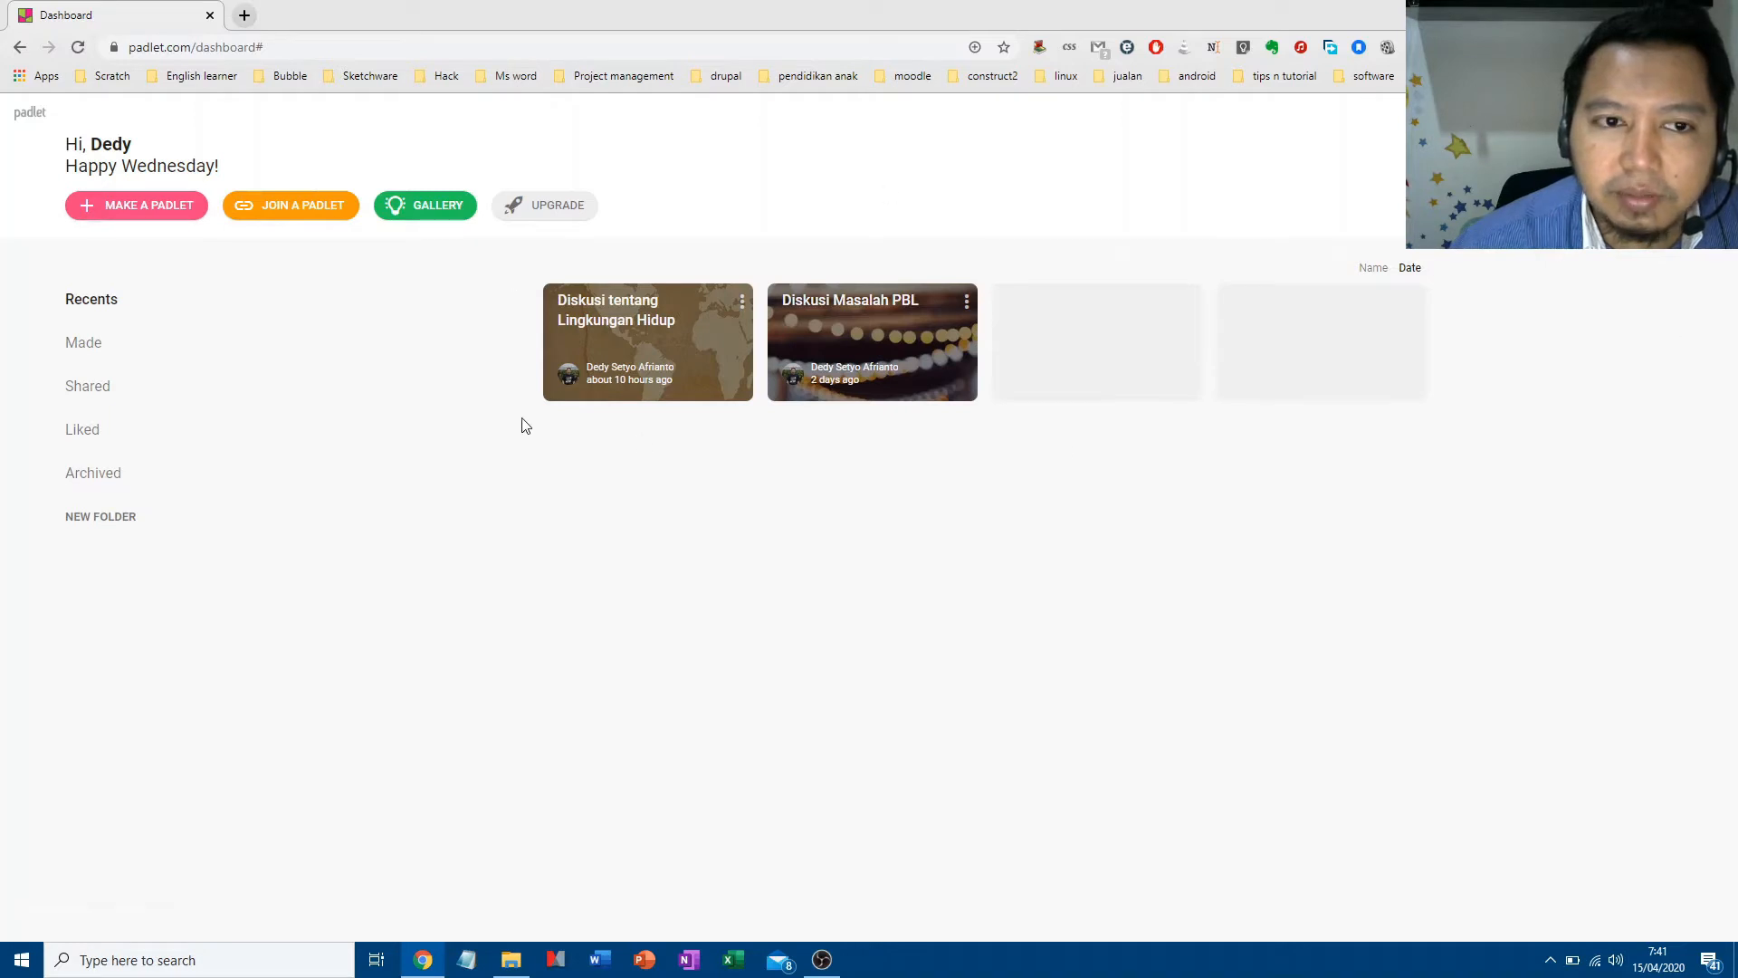
Make a new blank padlet with the Wall layout.
left_click(167, 213)
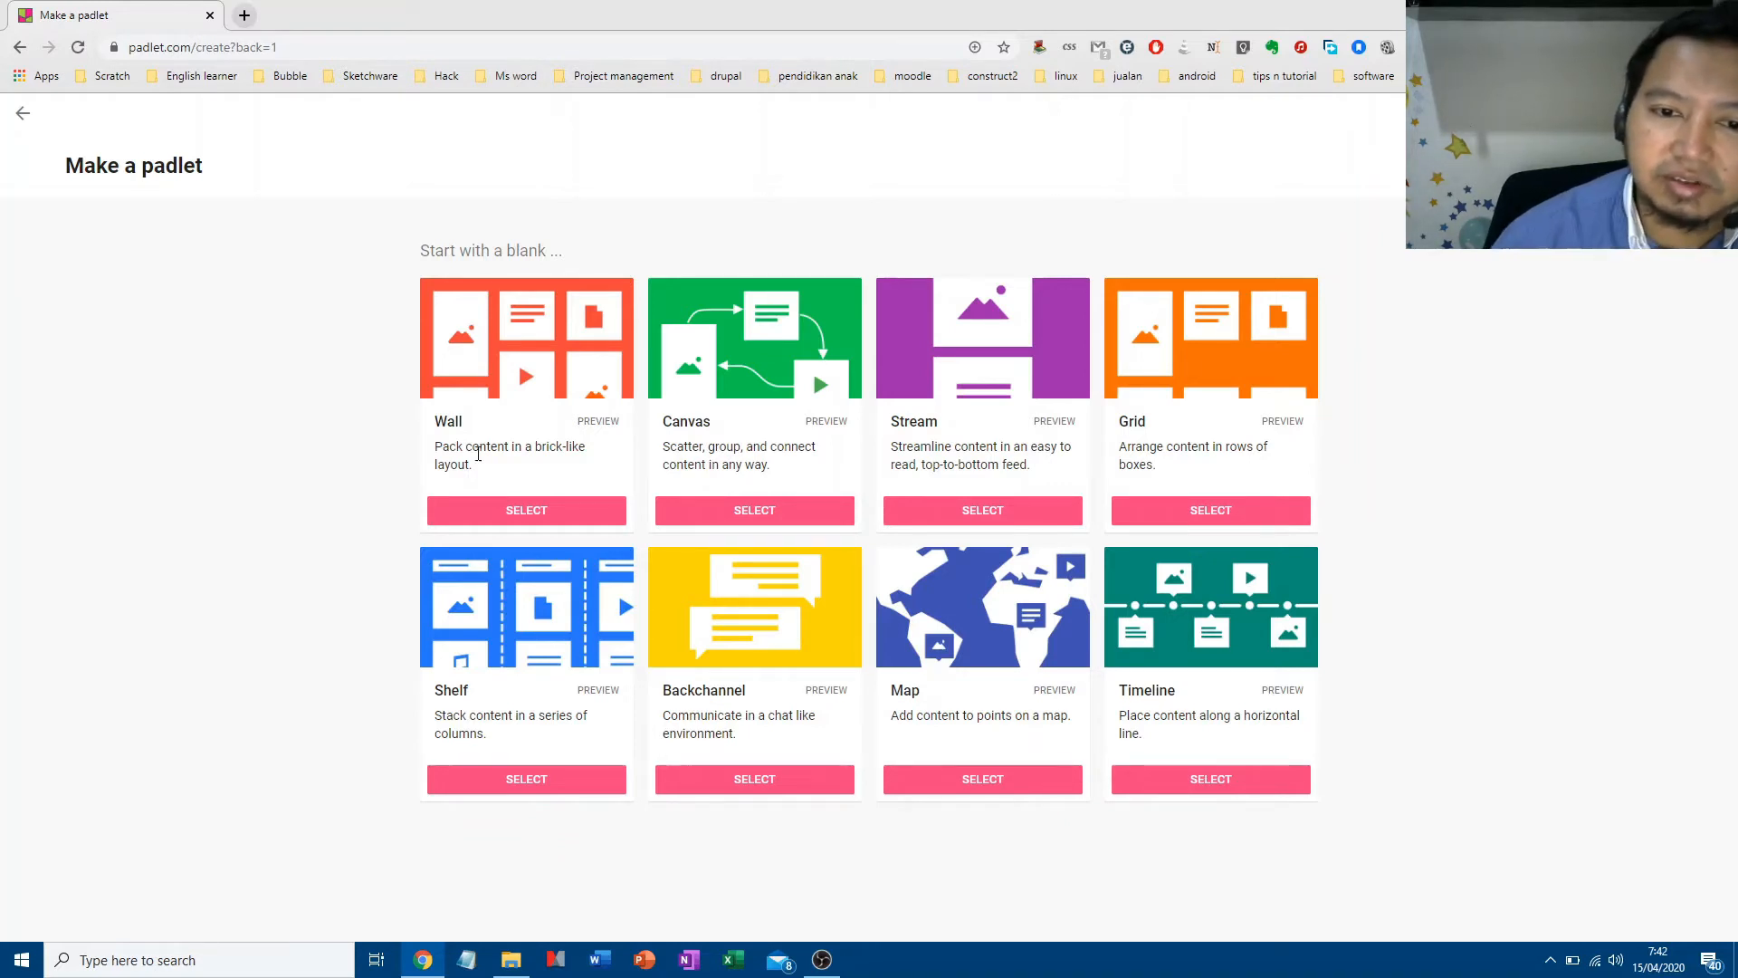
left_click(493, 521)
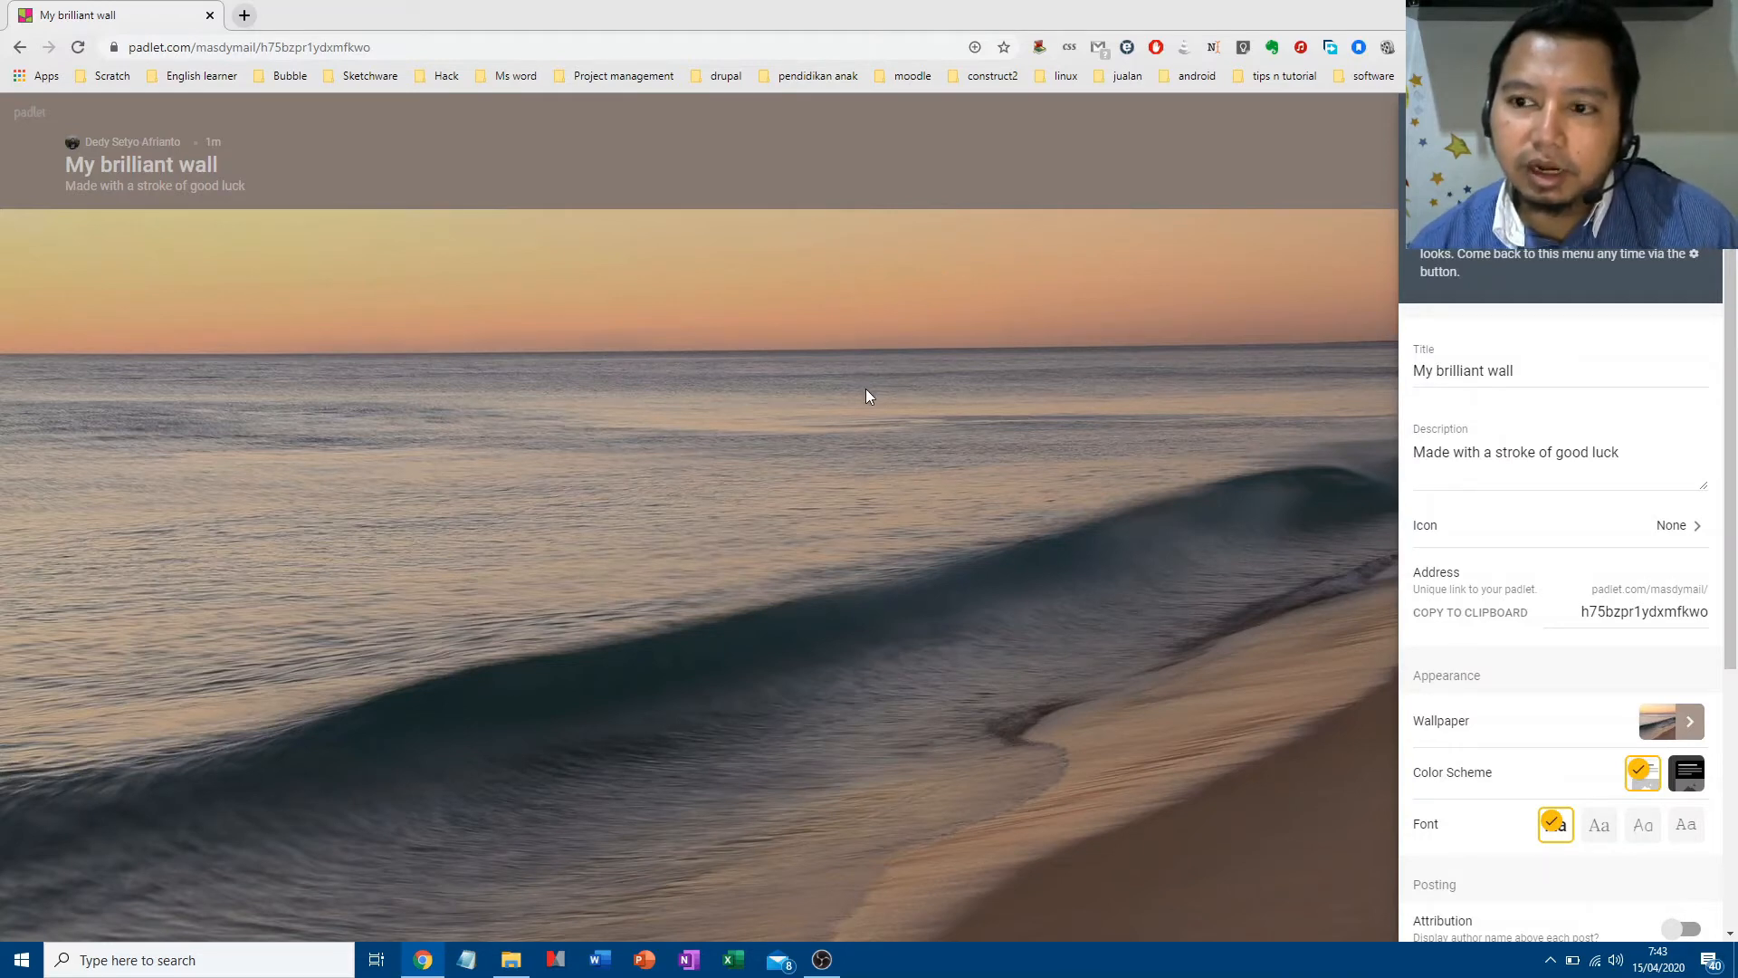
Set the wall's title to "Diskusi tentang Lingkungan Hidup".
left_click(1513, 370)
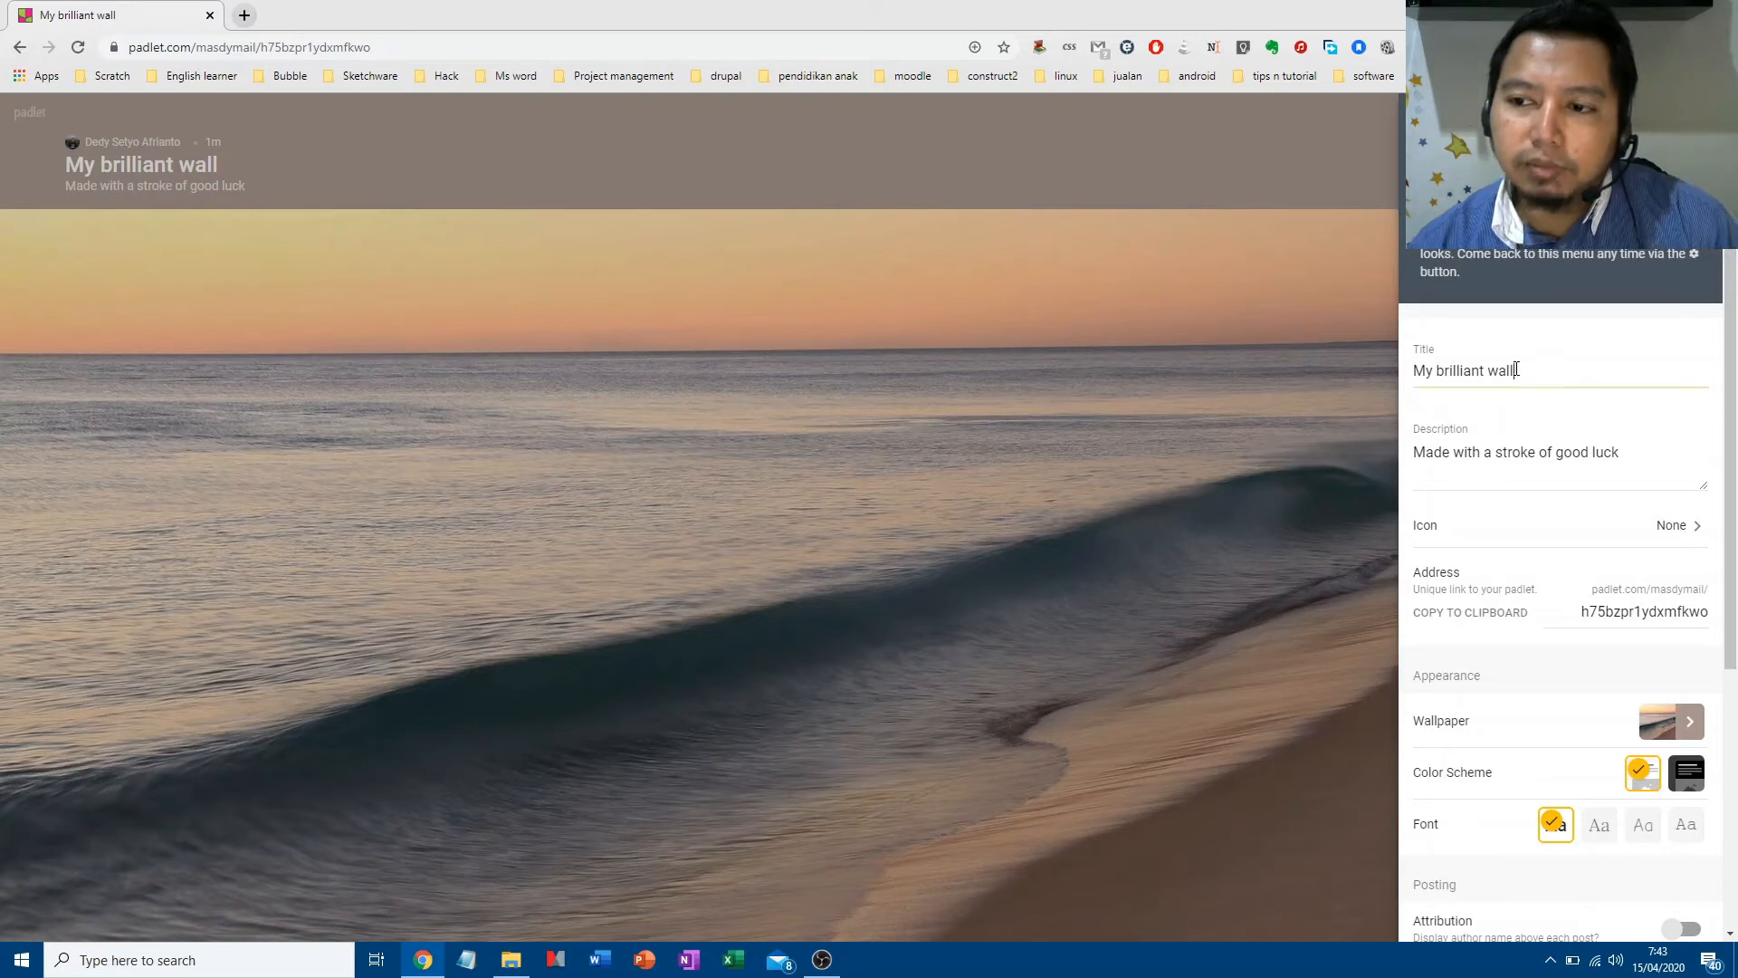
left_click_drag(1558, 371, 1408, 385)
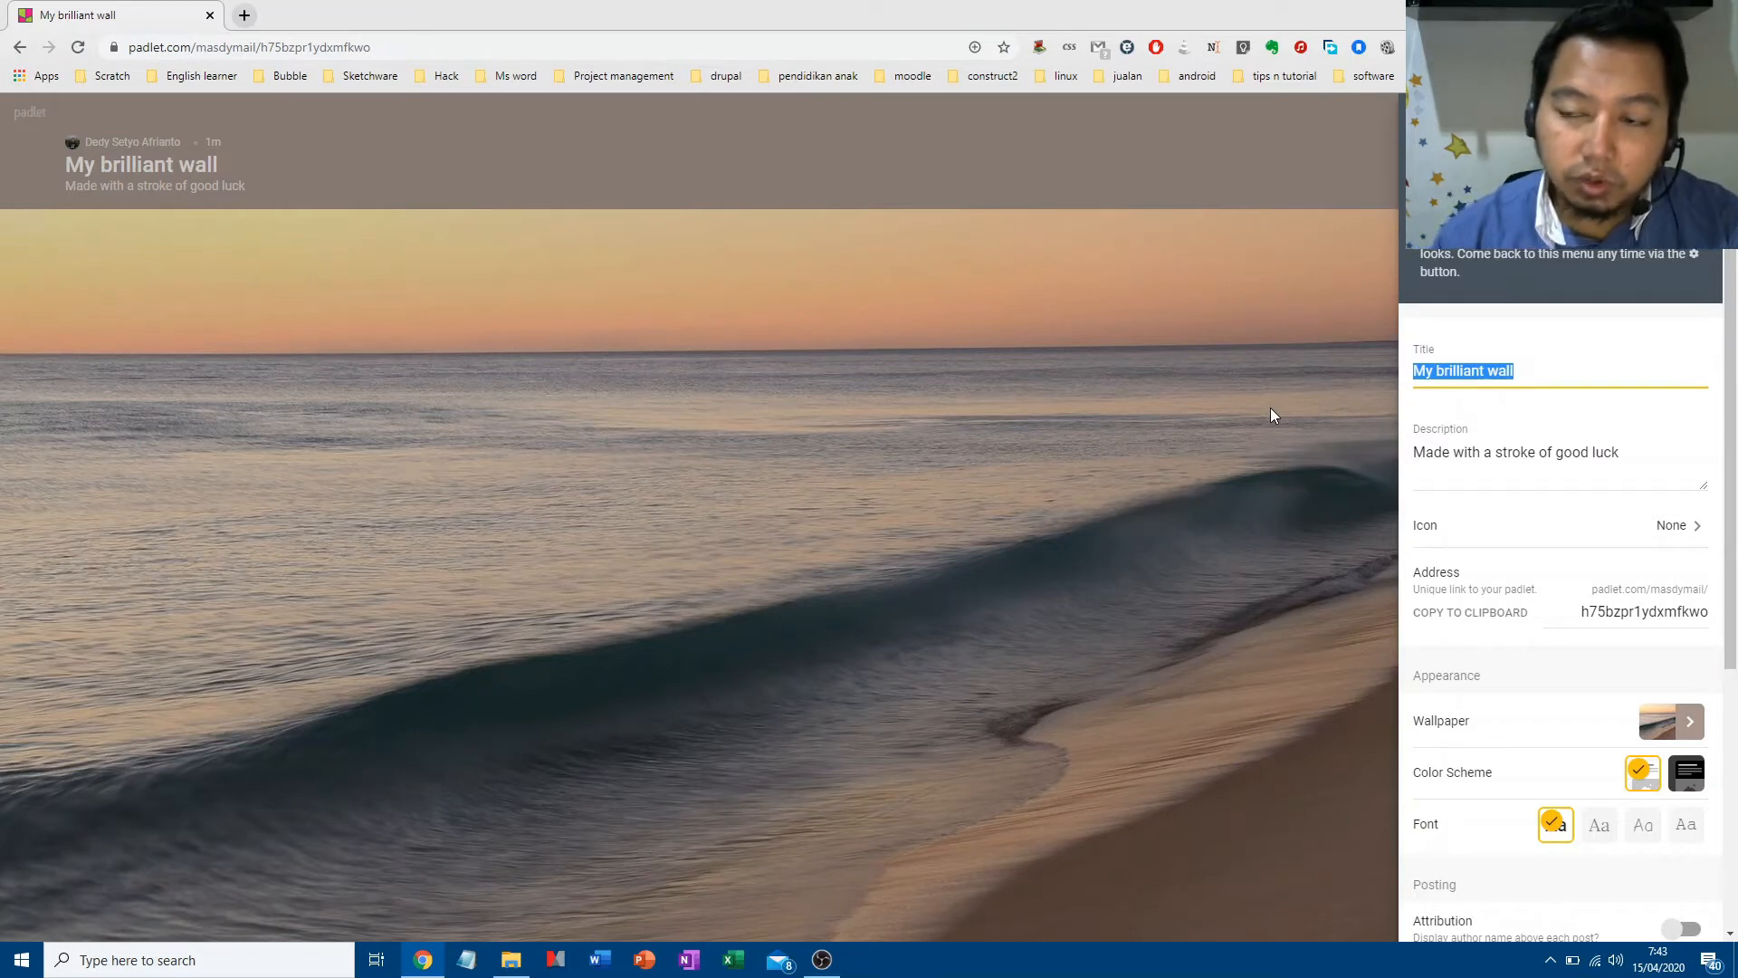
type("Di")
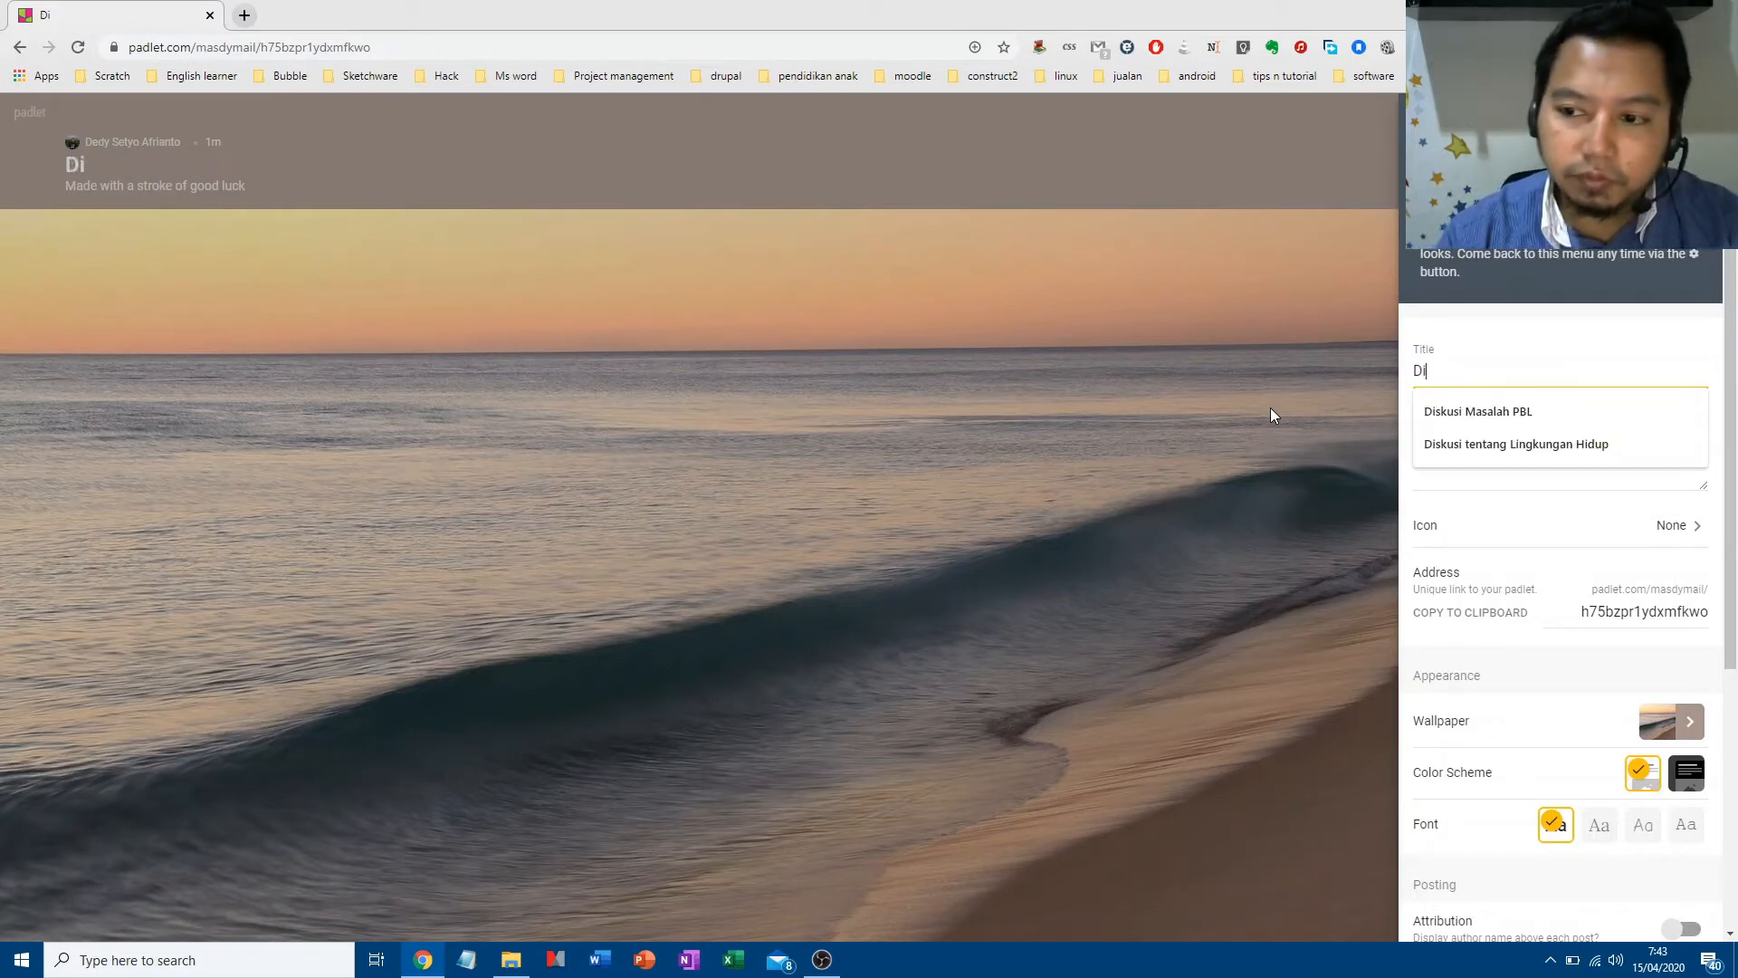
type("skusi")
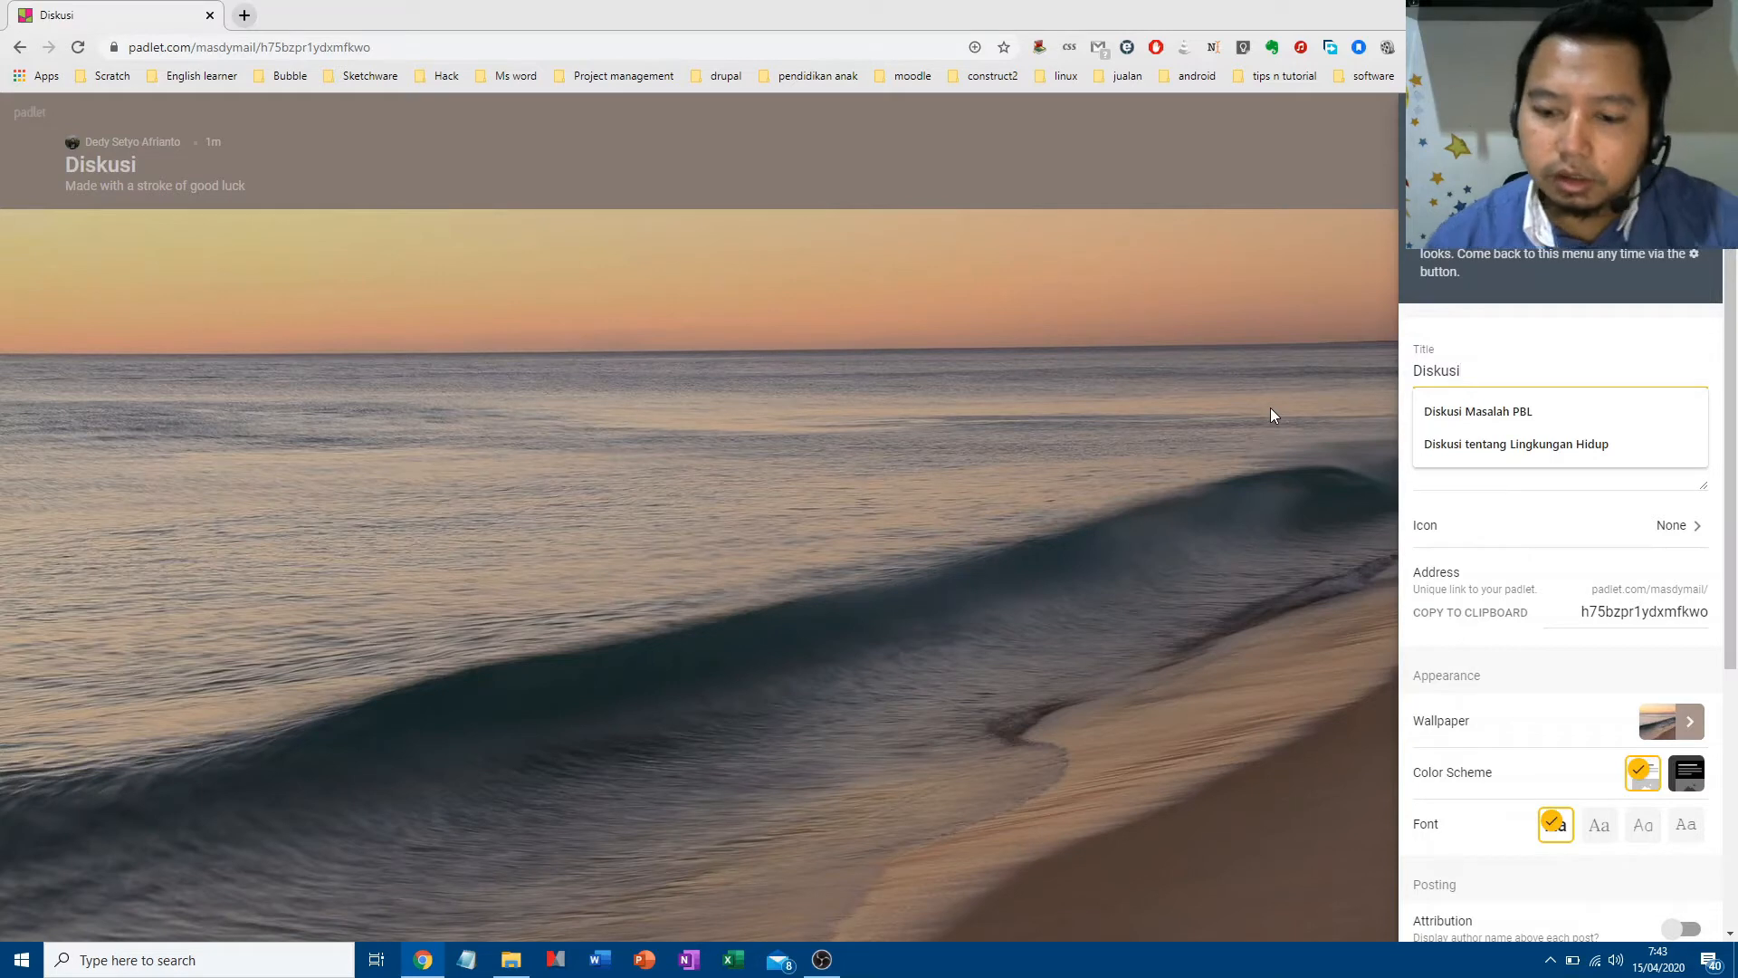
type(" tentang")
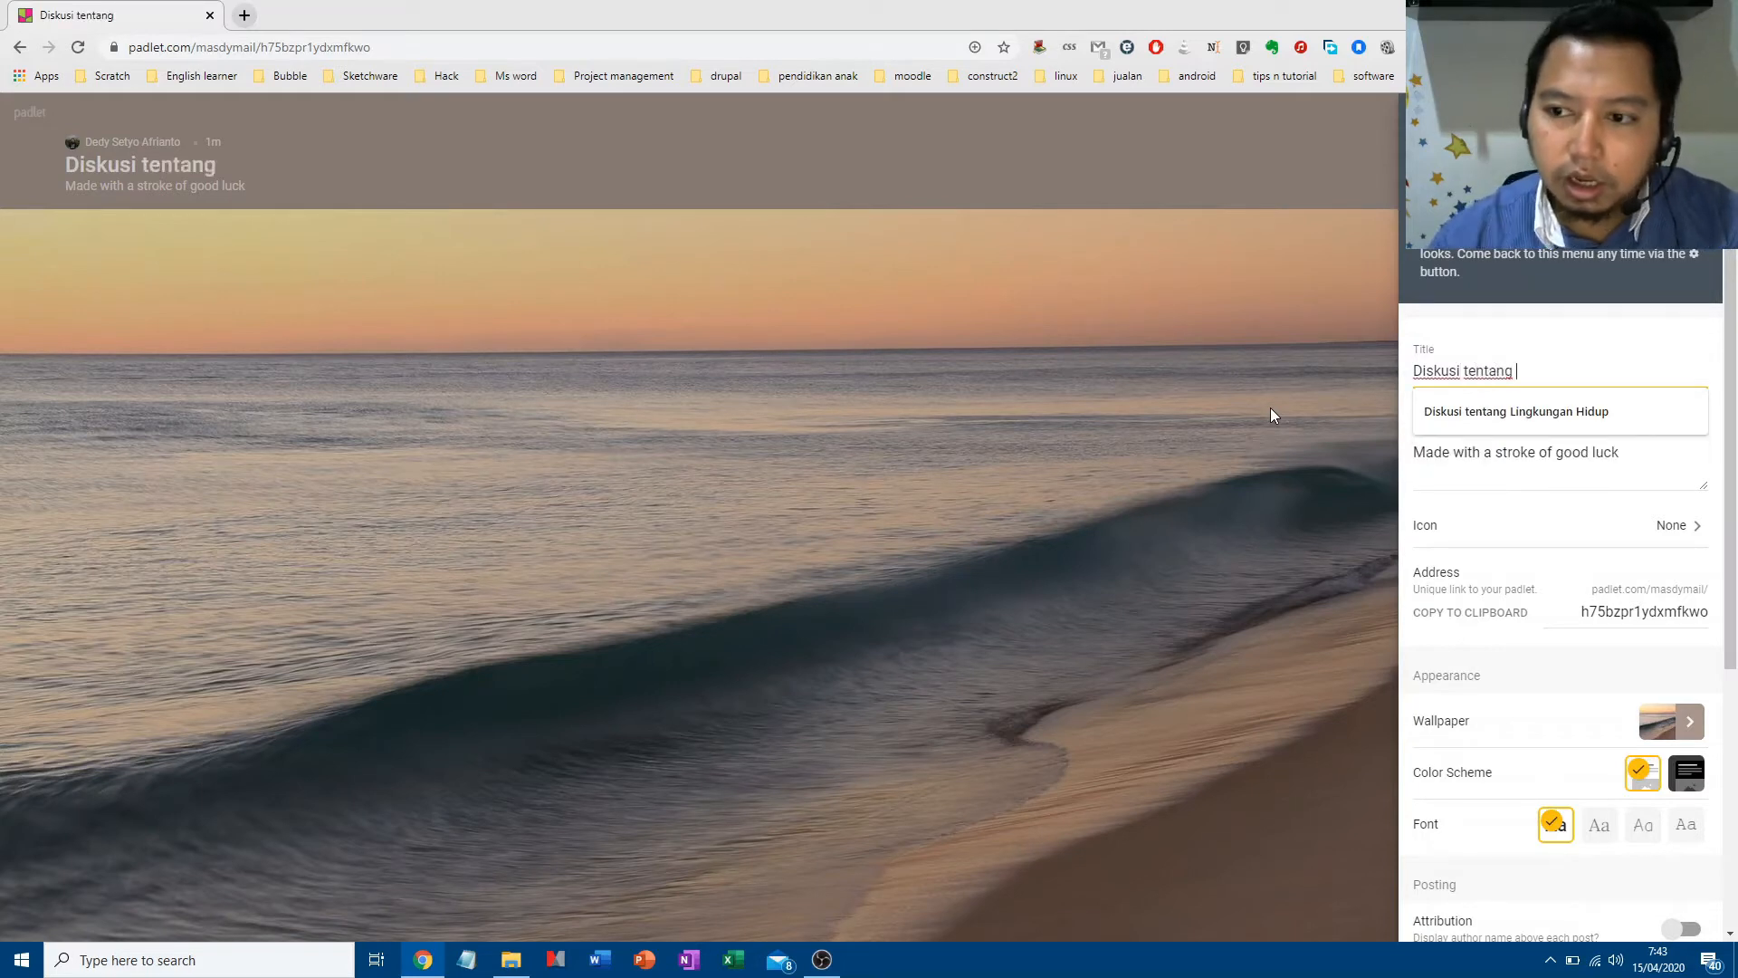
left_click(1469, 409)
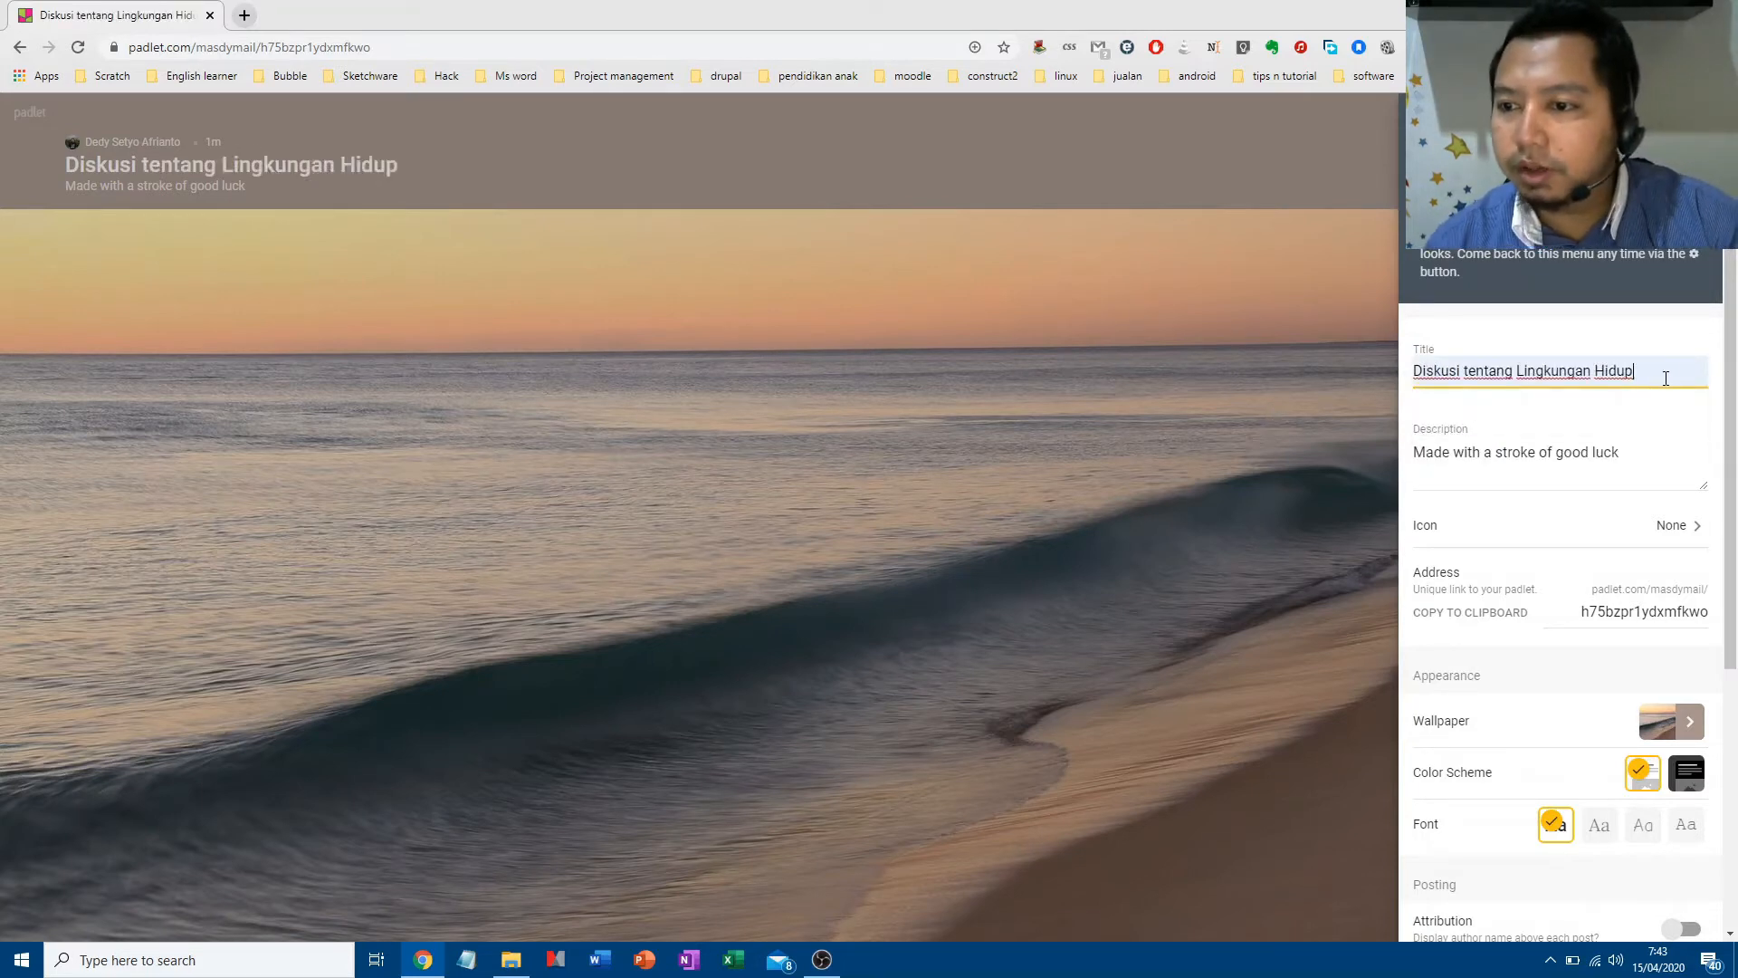
Replace the wall's description with "Wall ini digunakan untuk semua kelompok agar bisa menuangkan ide dan argumentasinya".
triple_click(1558, 457)
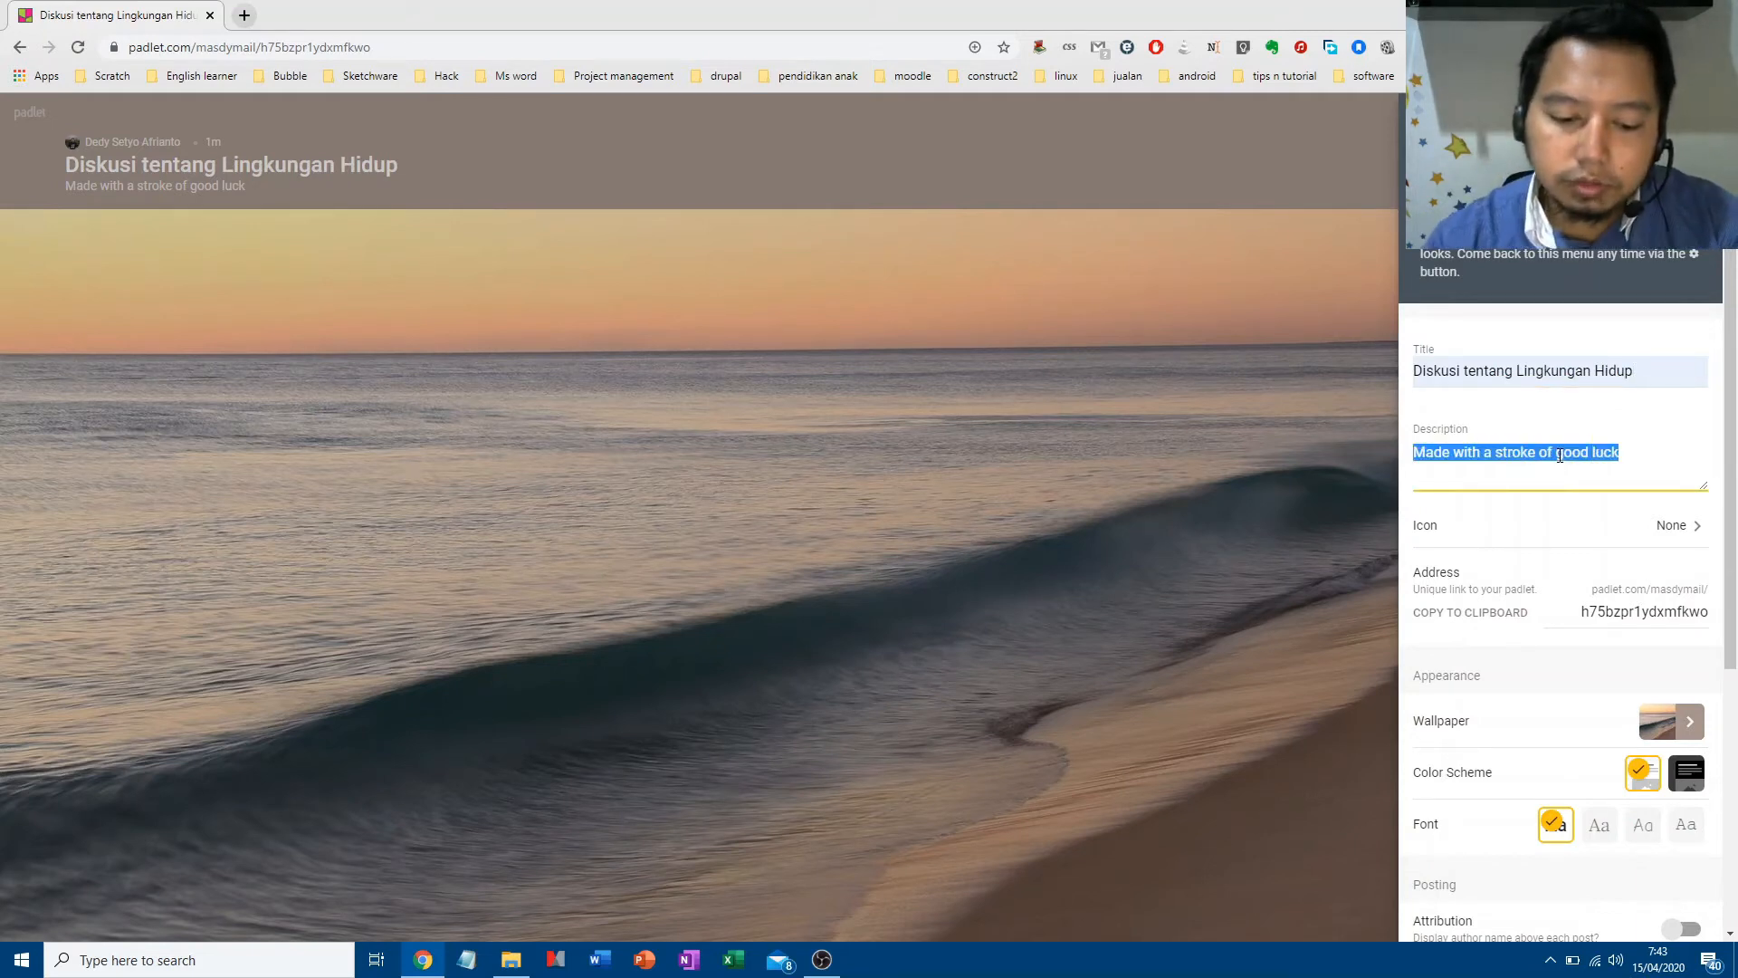
type("Wal")
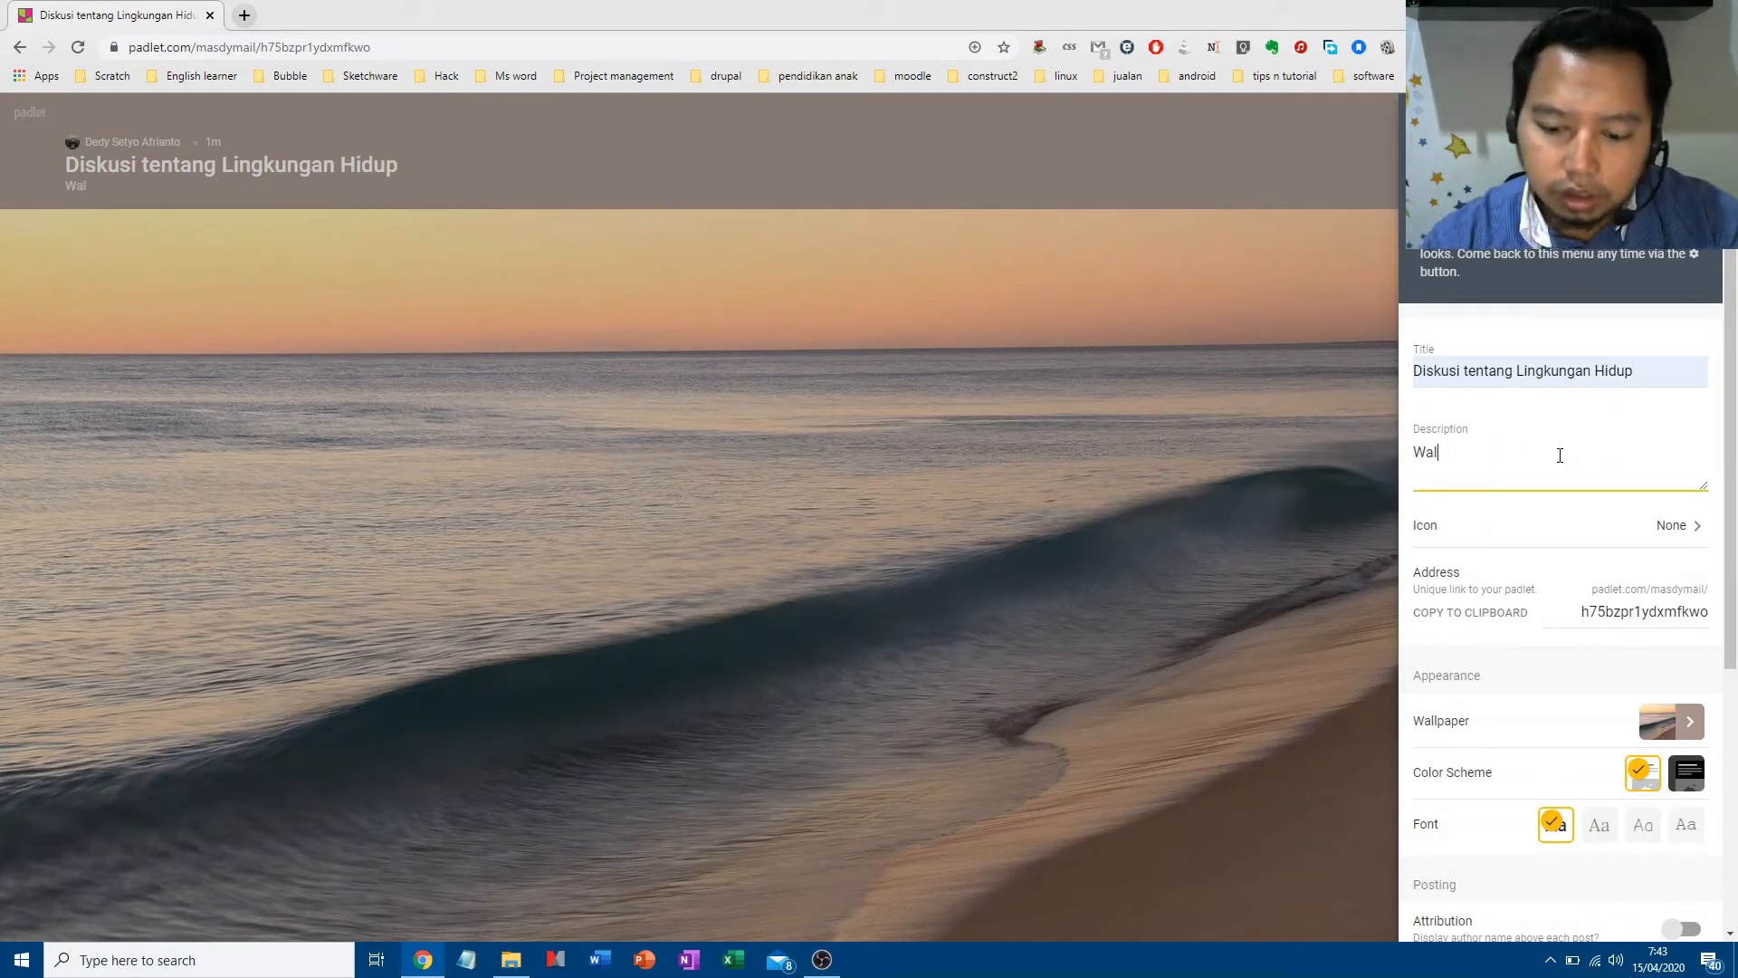
type("a")
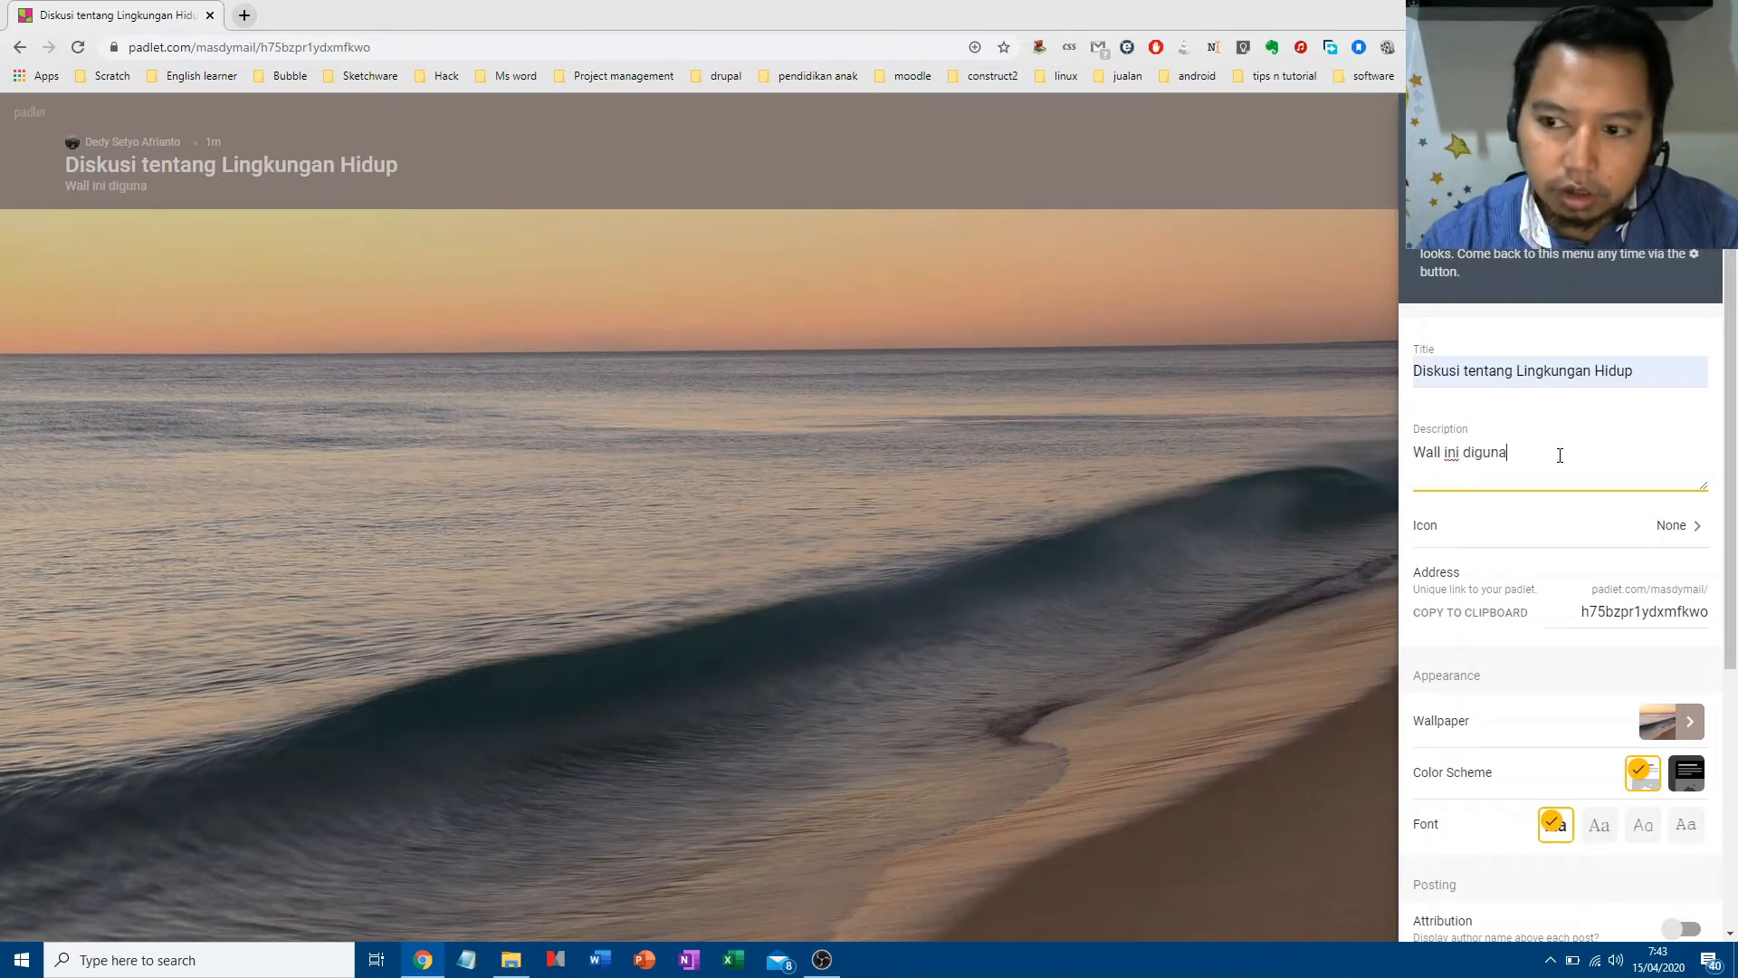
type(" ini digunakan untuk ")
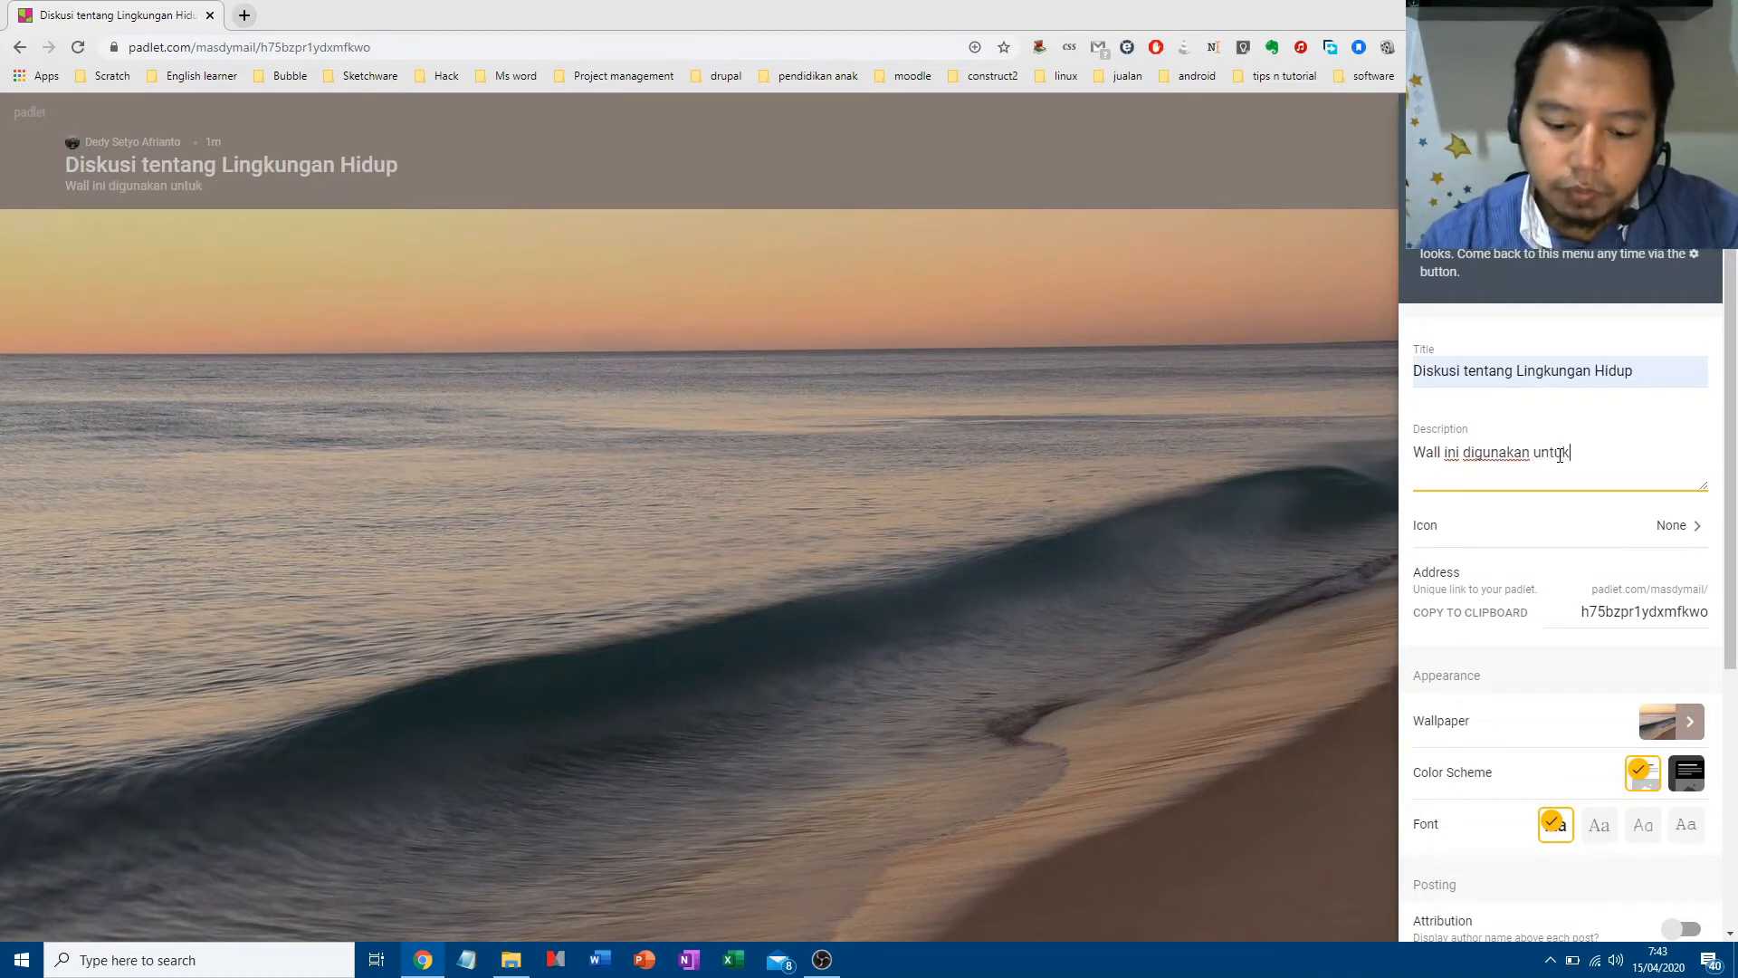
type("semua ")
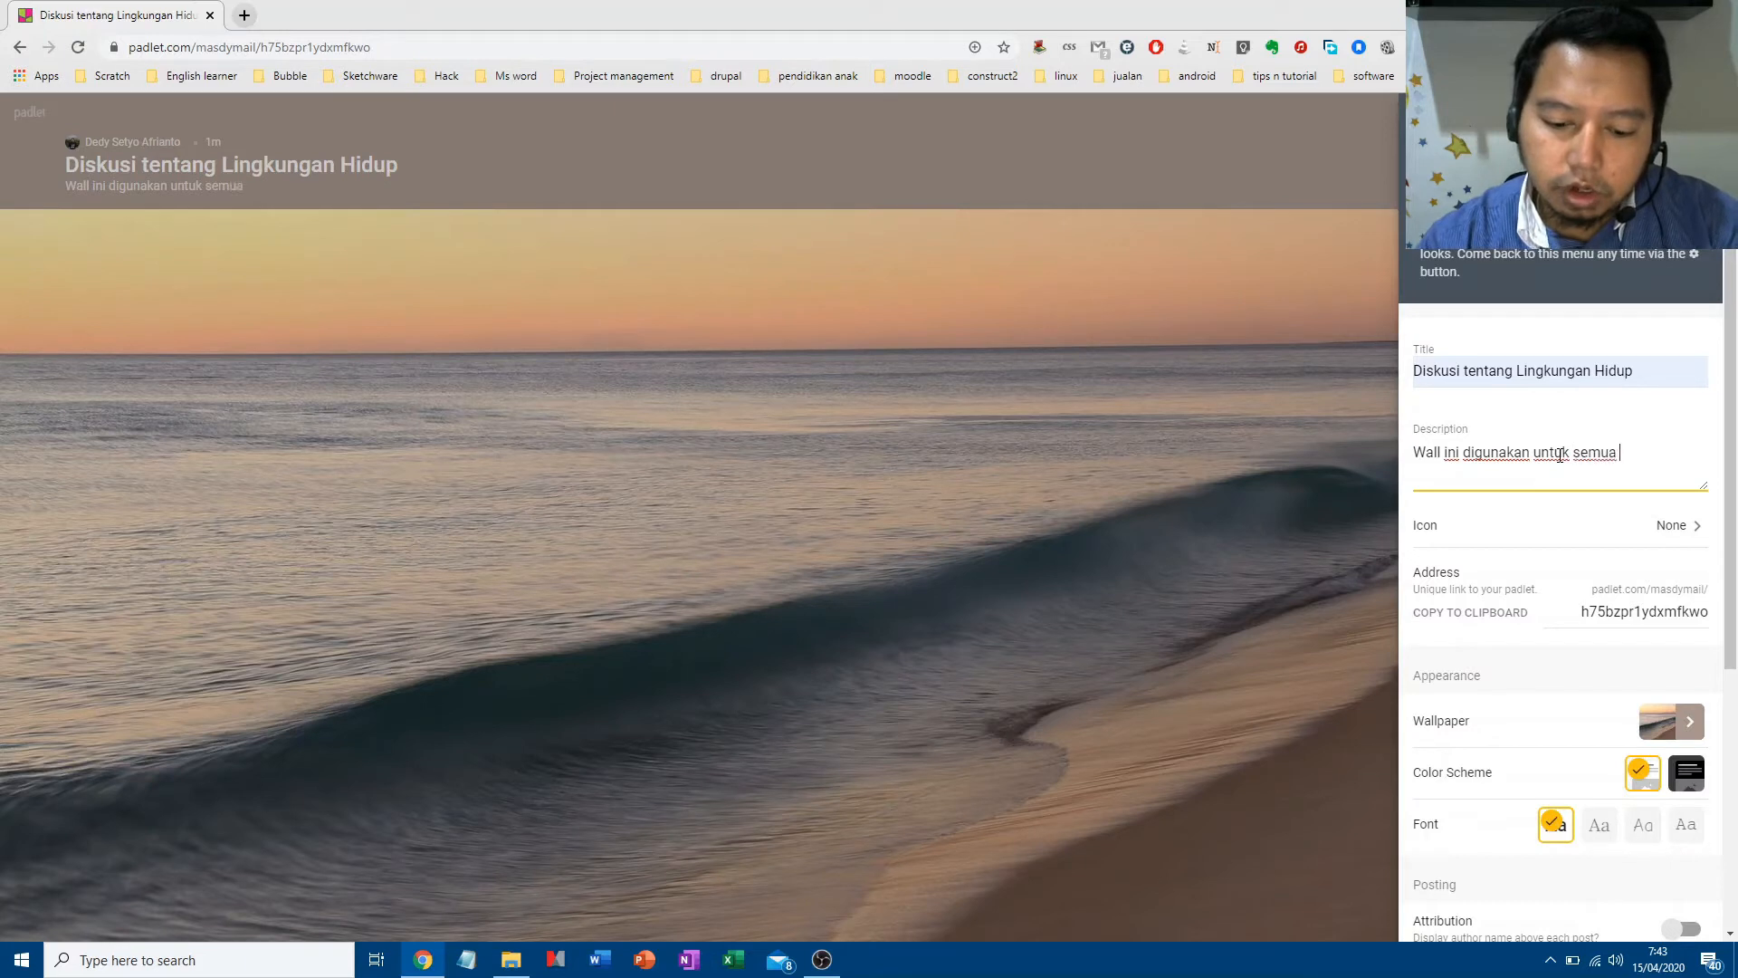
type("kelompok aga")
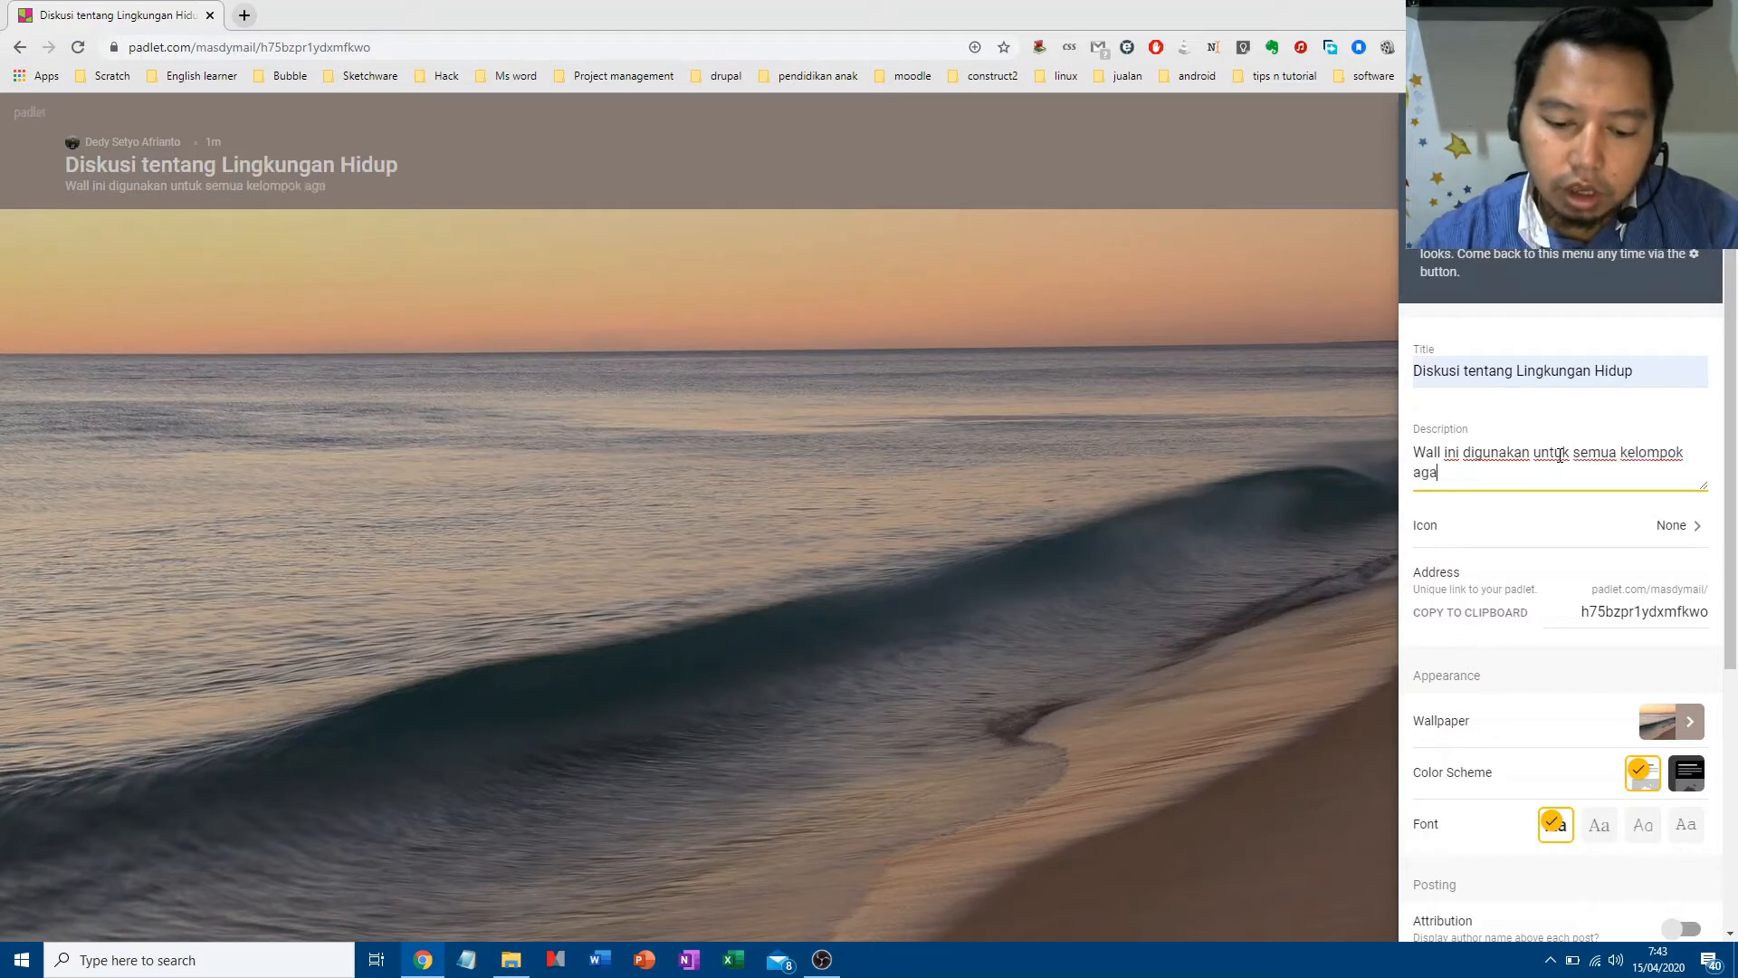
type("r bisa ")
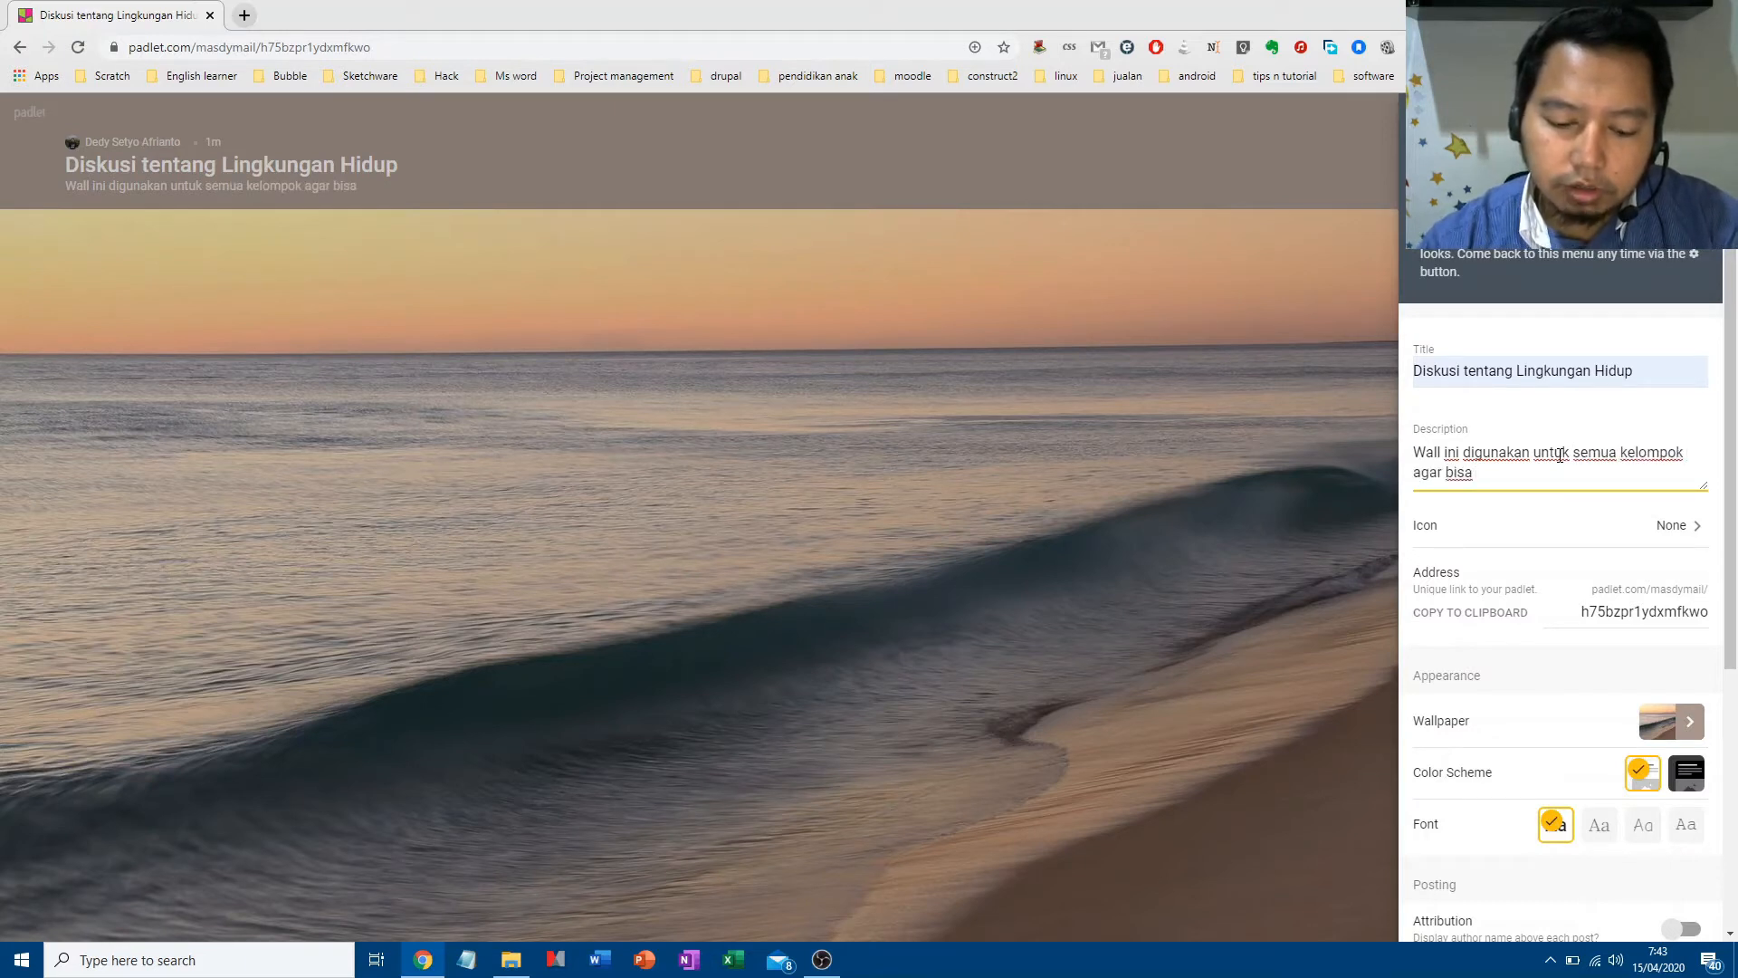
type("menuang")
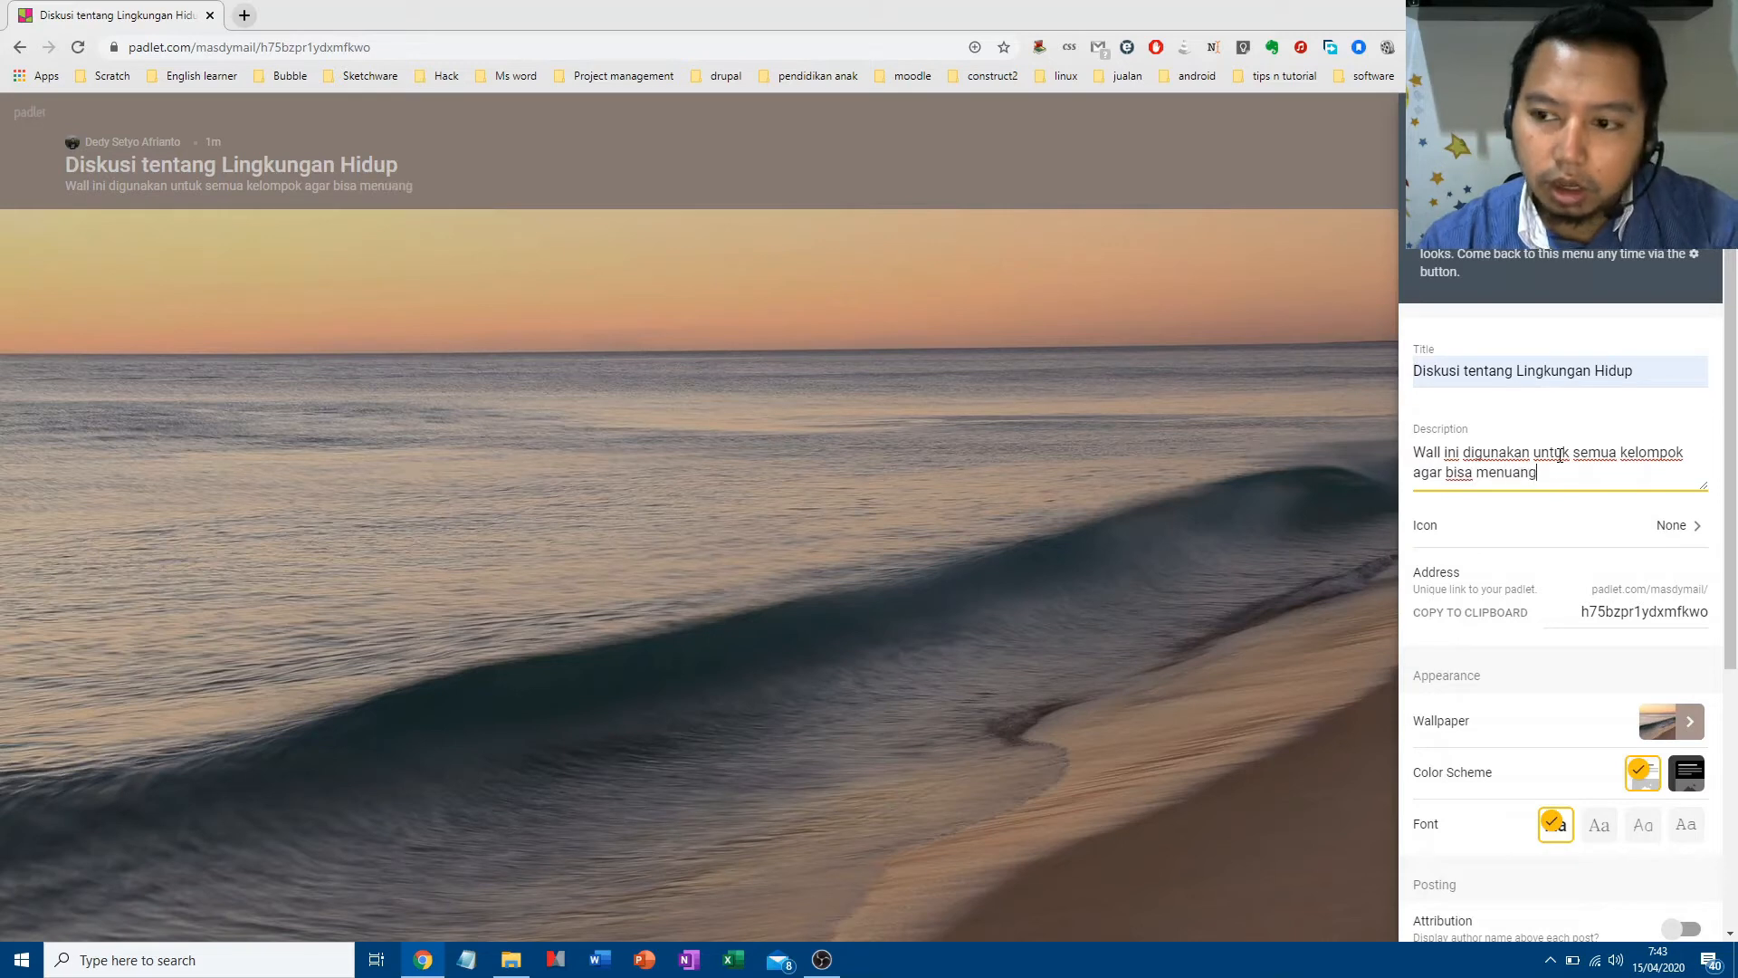
type("kan ide dan ")
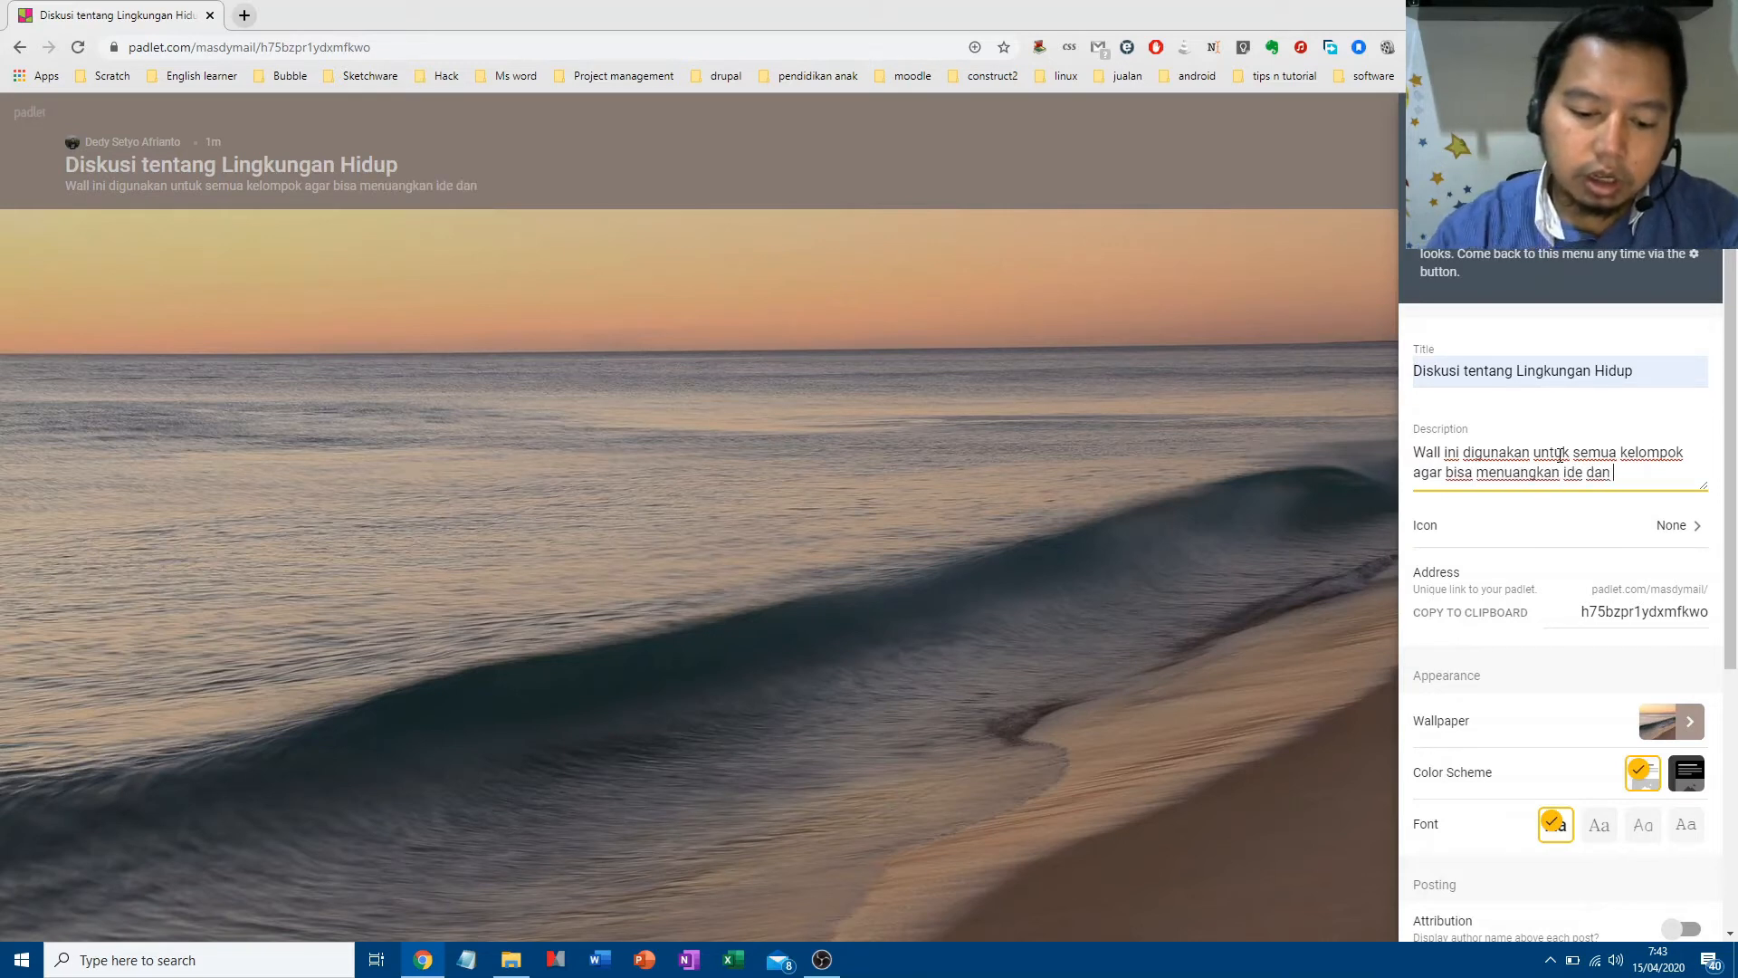
type("argumen")
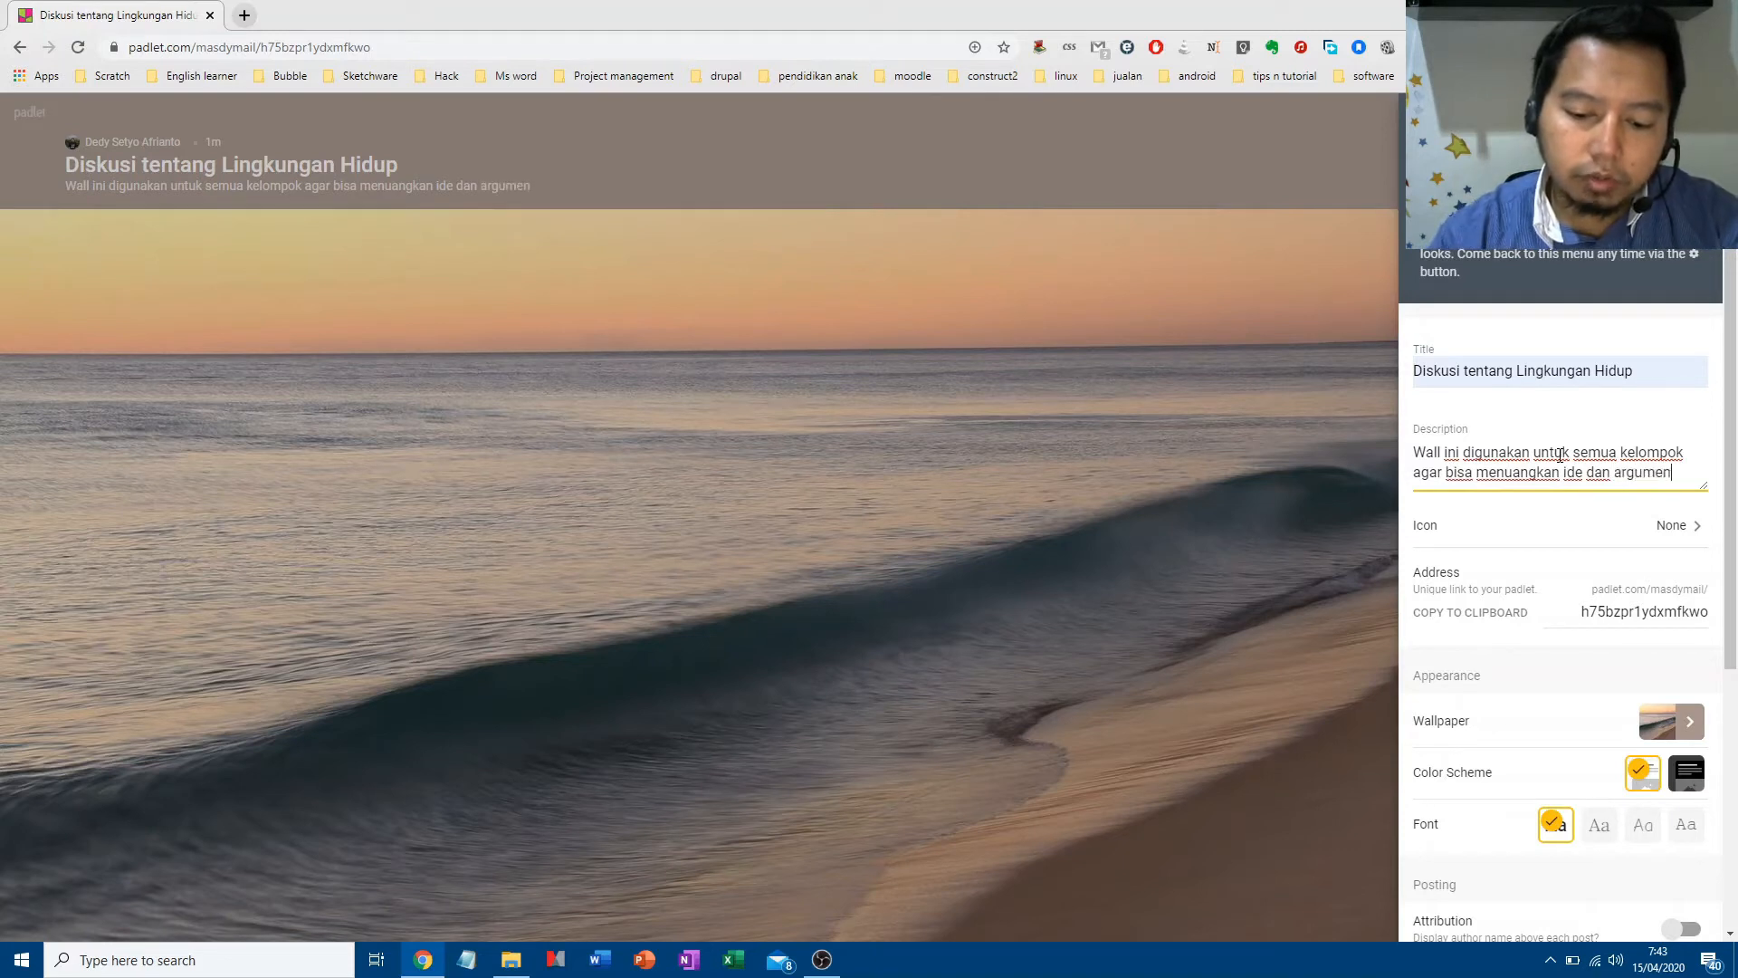
type("tasinyua")
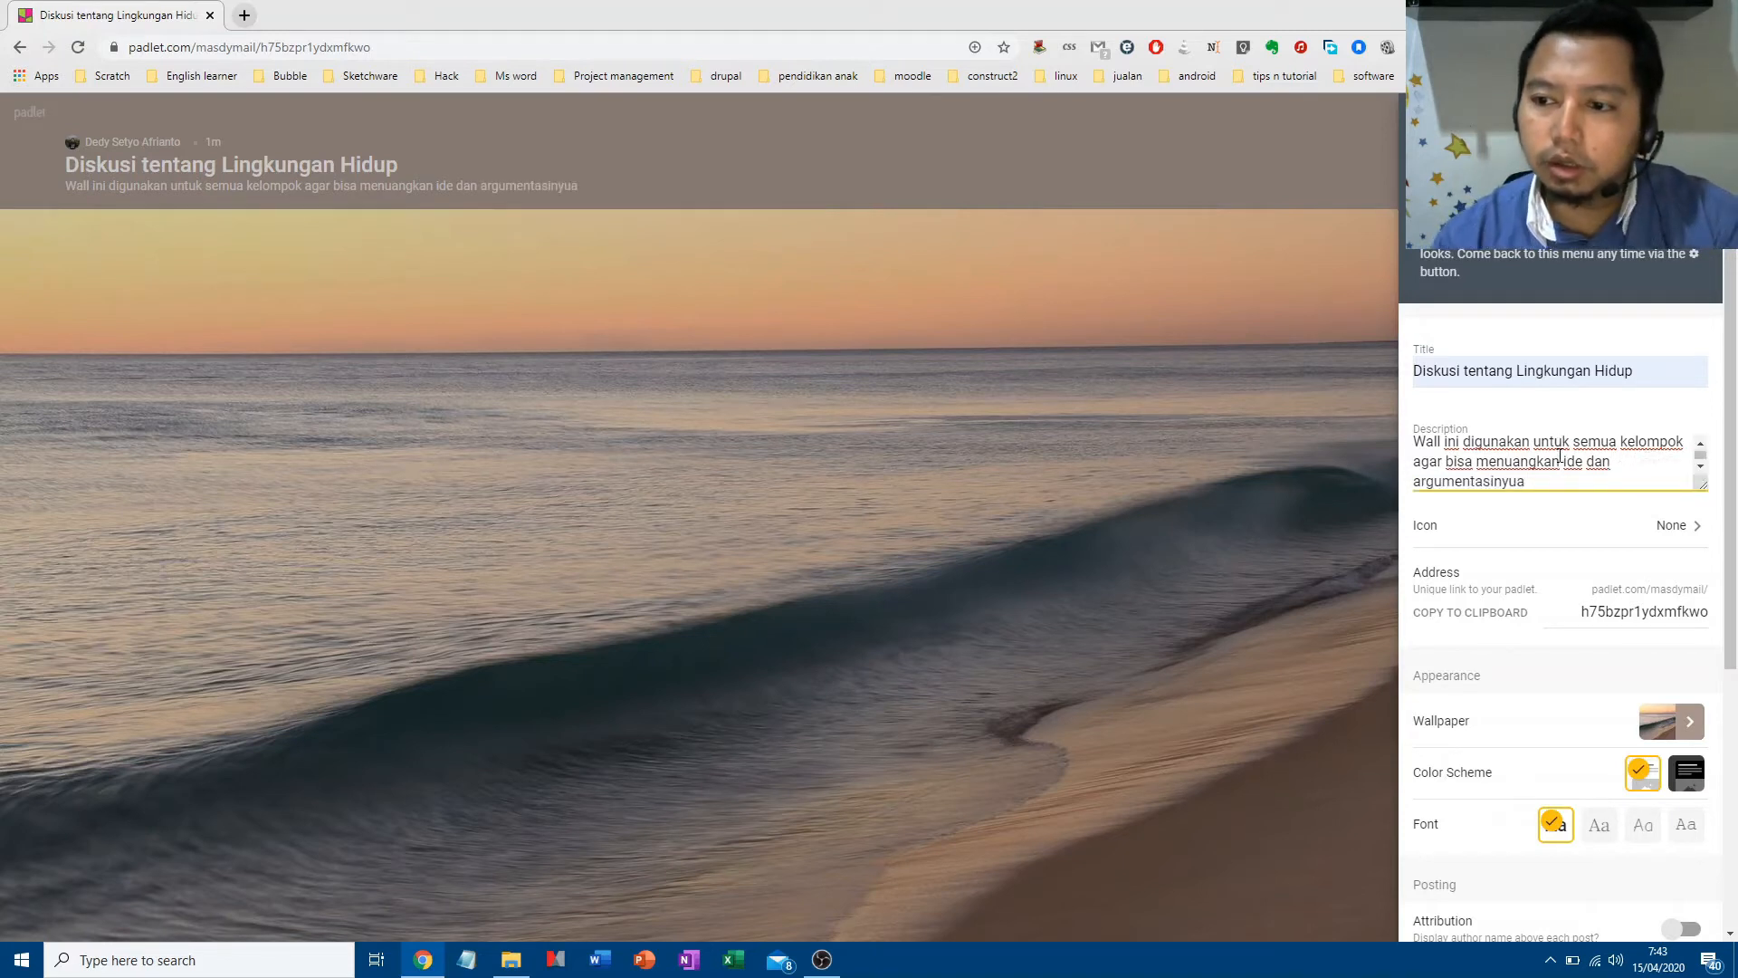
key("BackSpace")
key("BackSpace")
type("a")
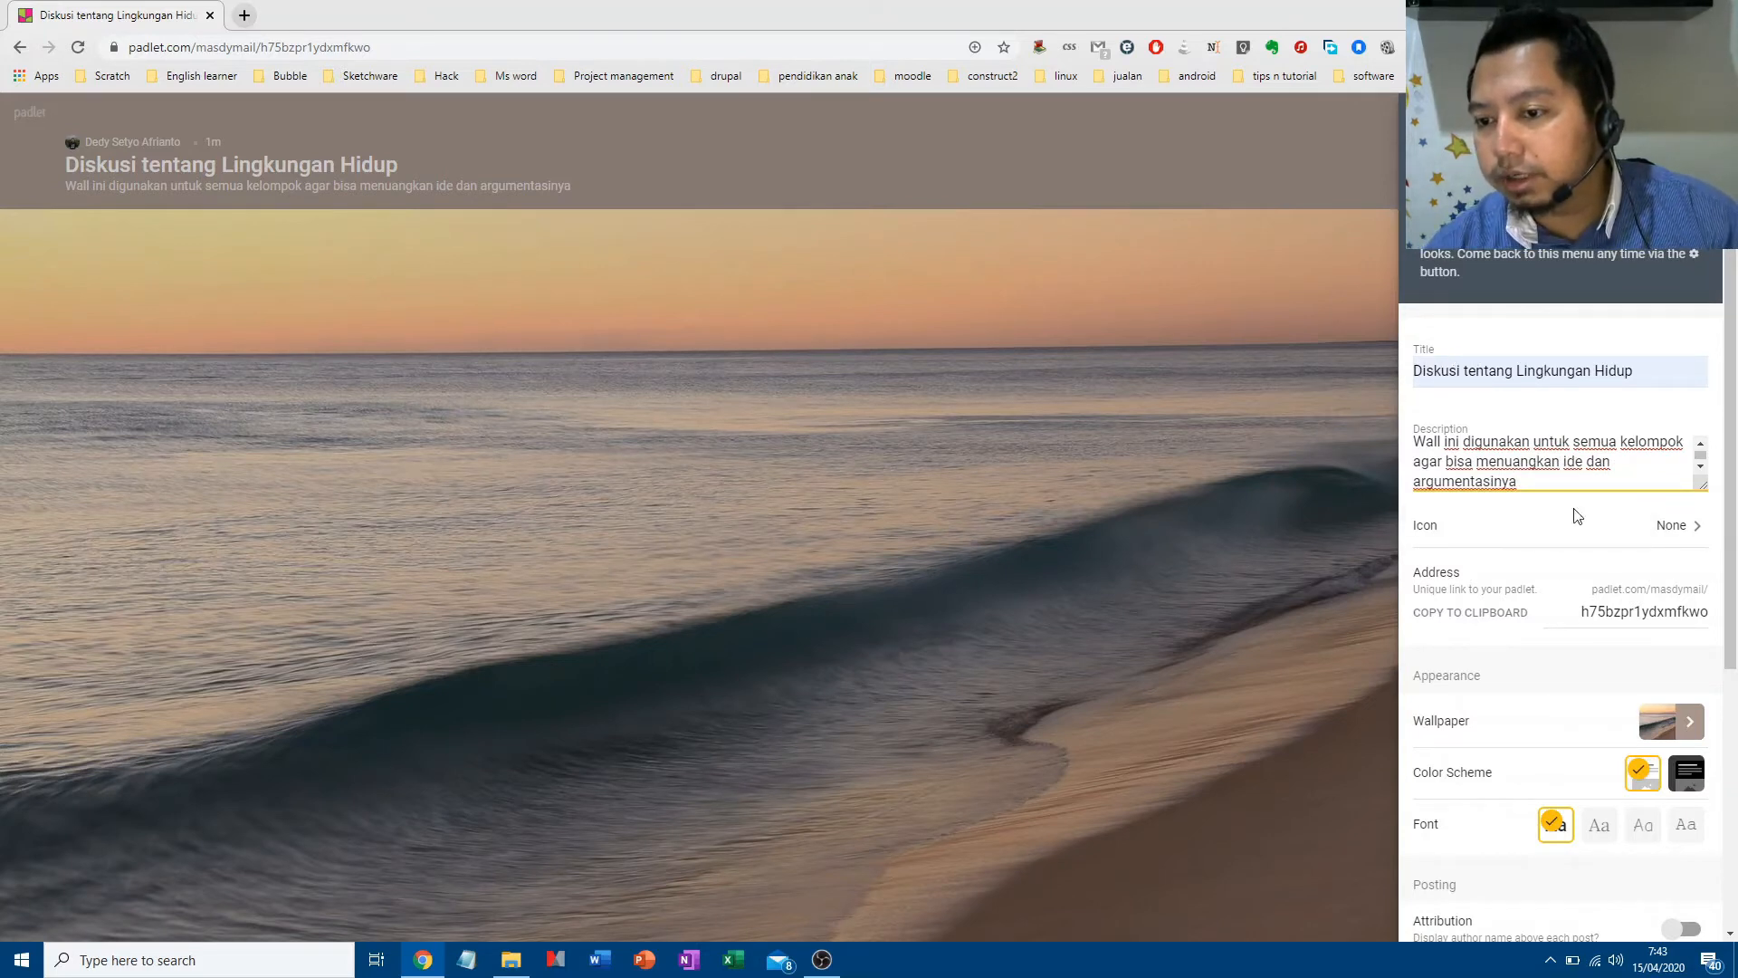
Replace the ending of the wall's unique address with "kelas10", save it and check the resulting link.
scroll(1566, 525, "down", 1)
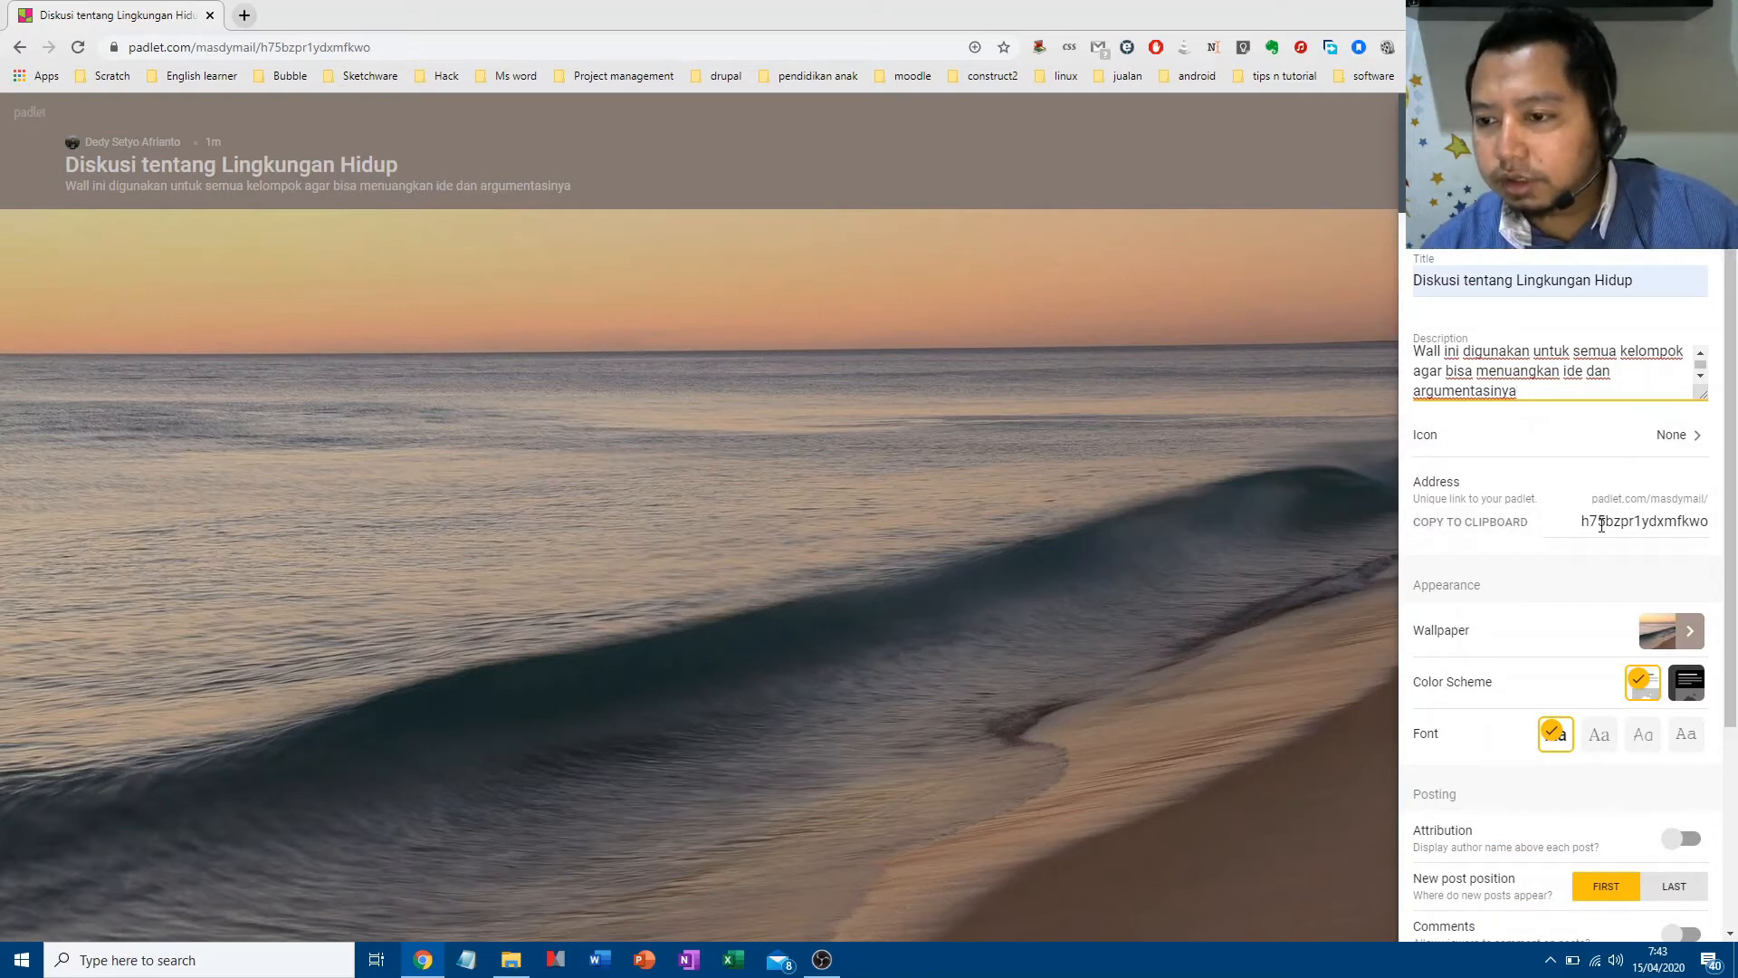
left_click(1601, 524)
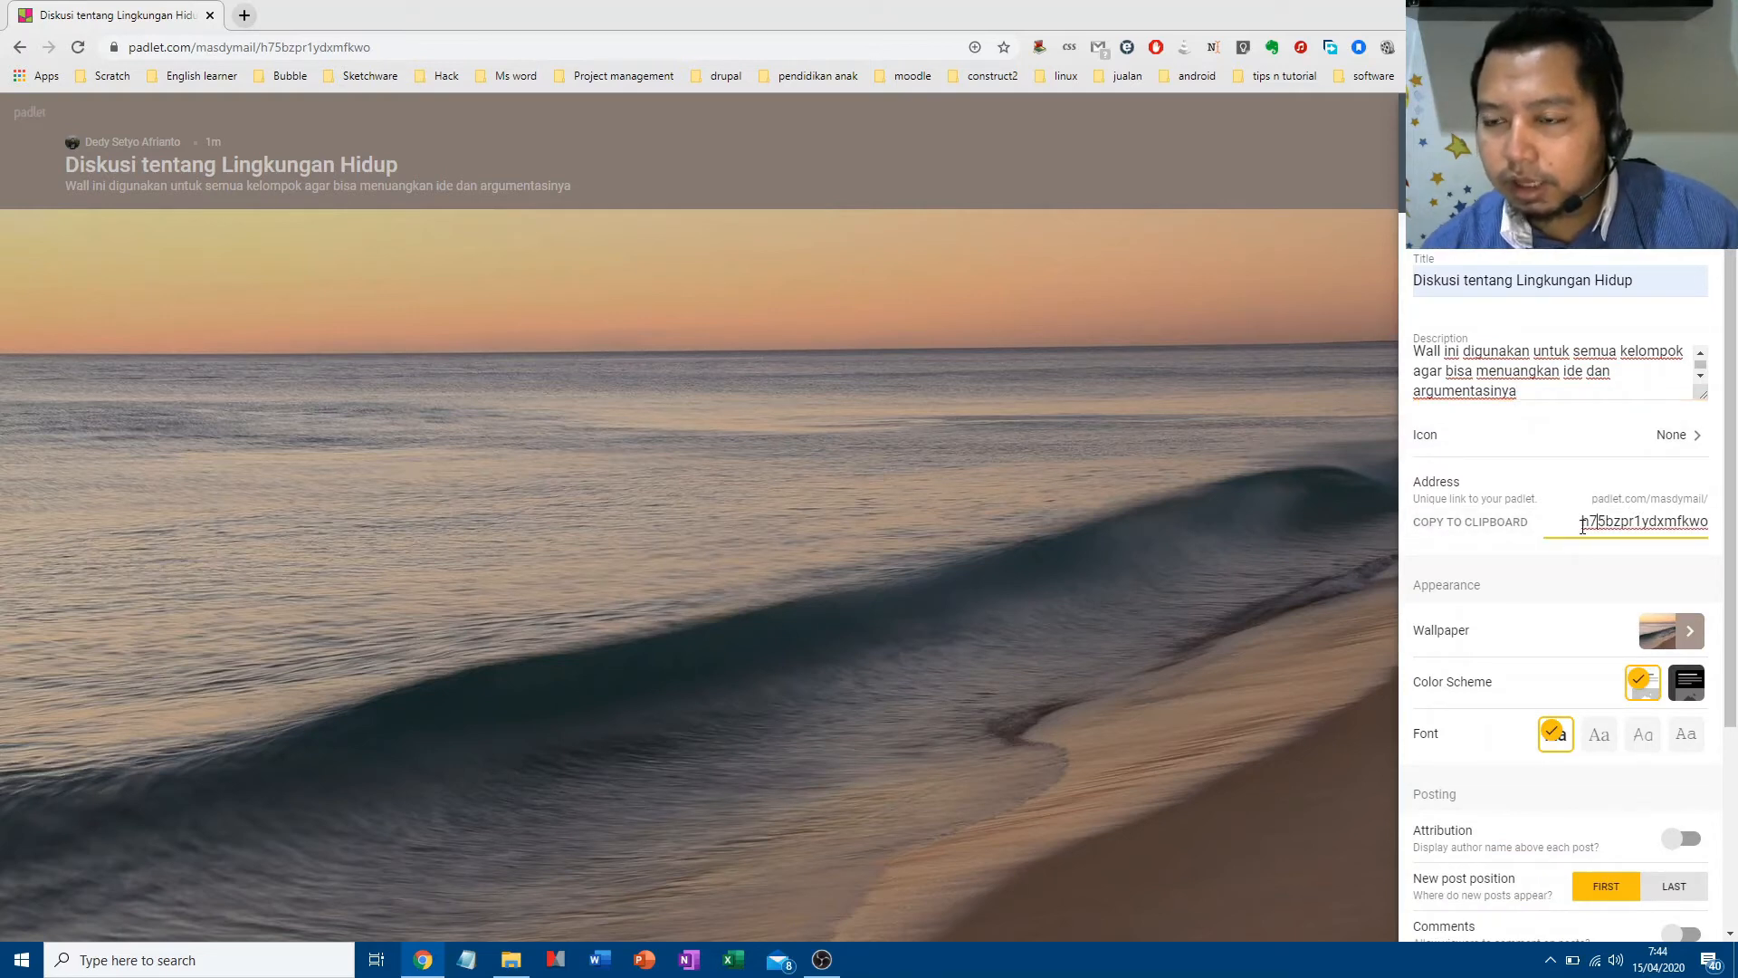
left_click_drag(1582, 525, 1717, 534)
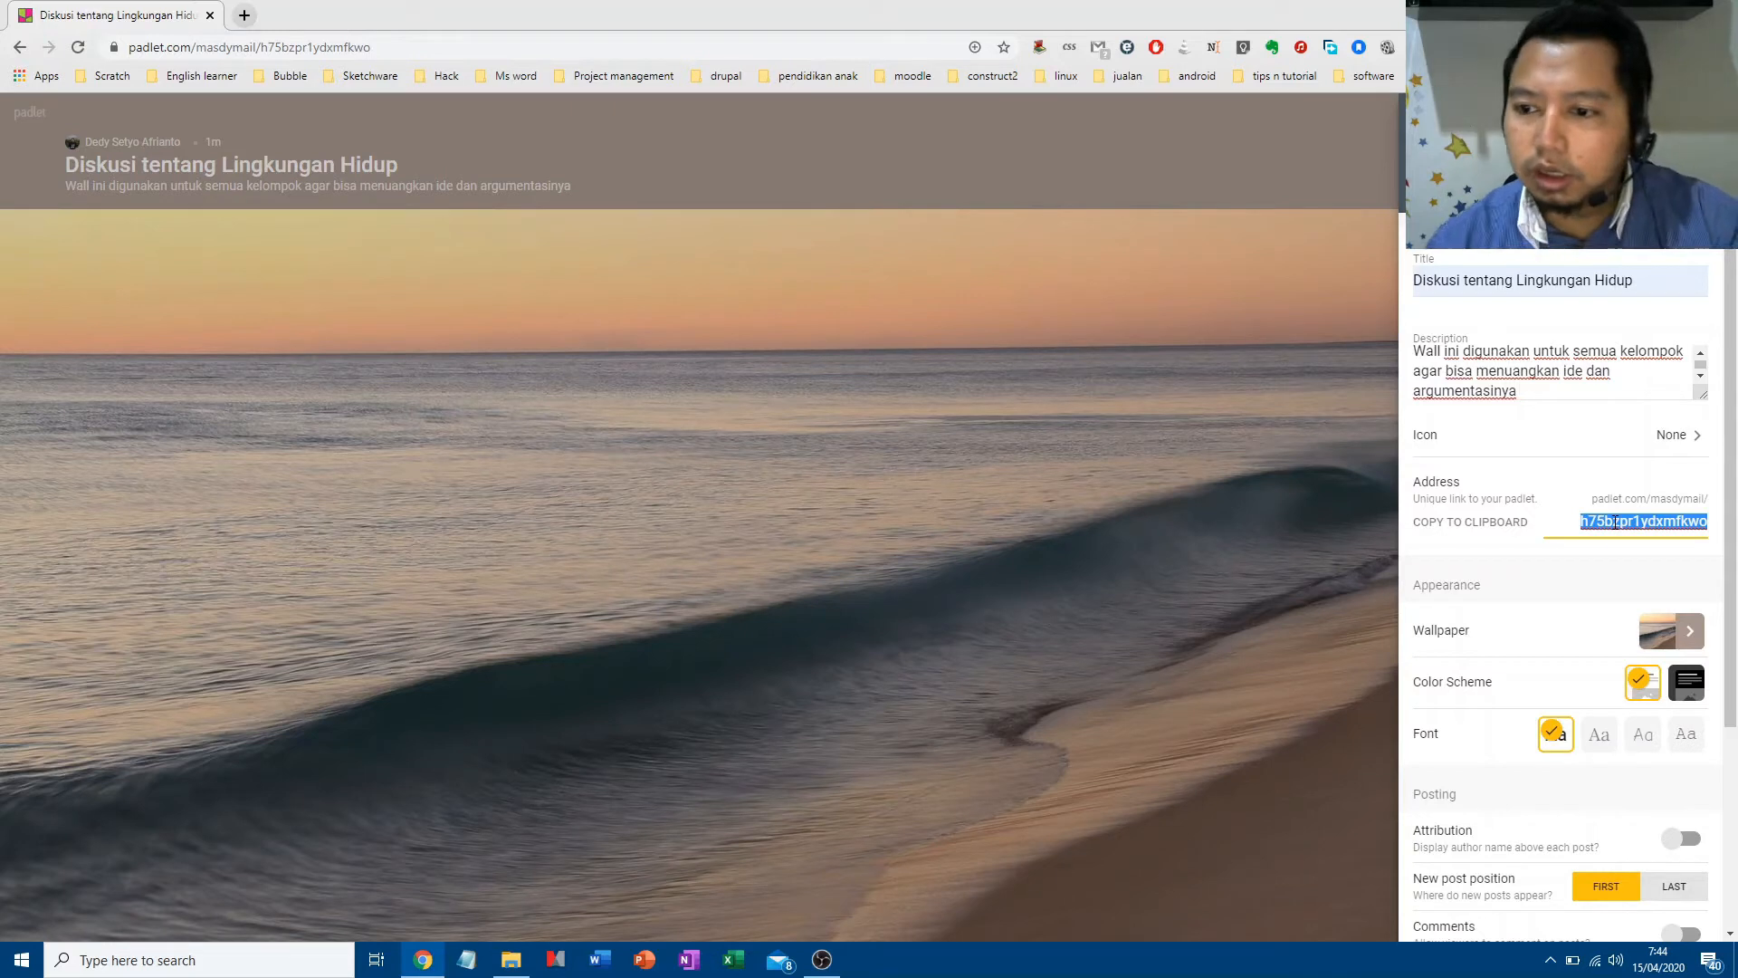
type("kelas1")
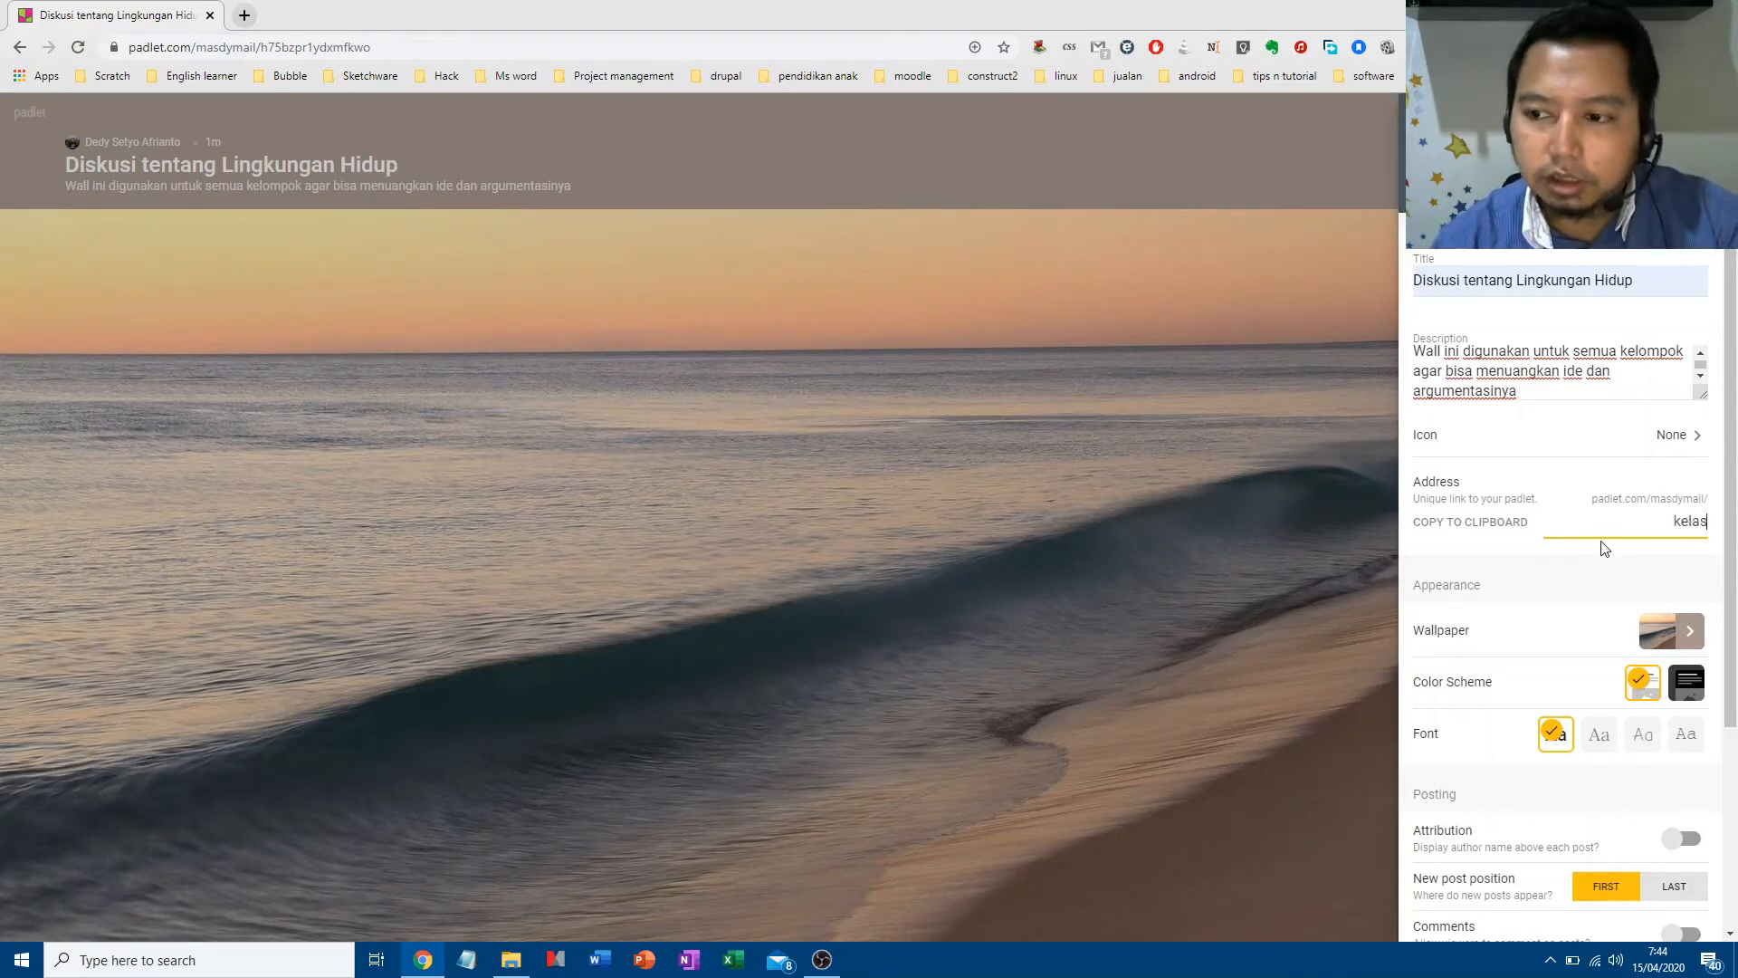
type("0")
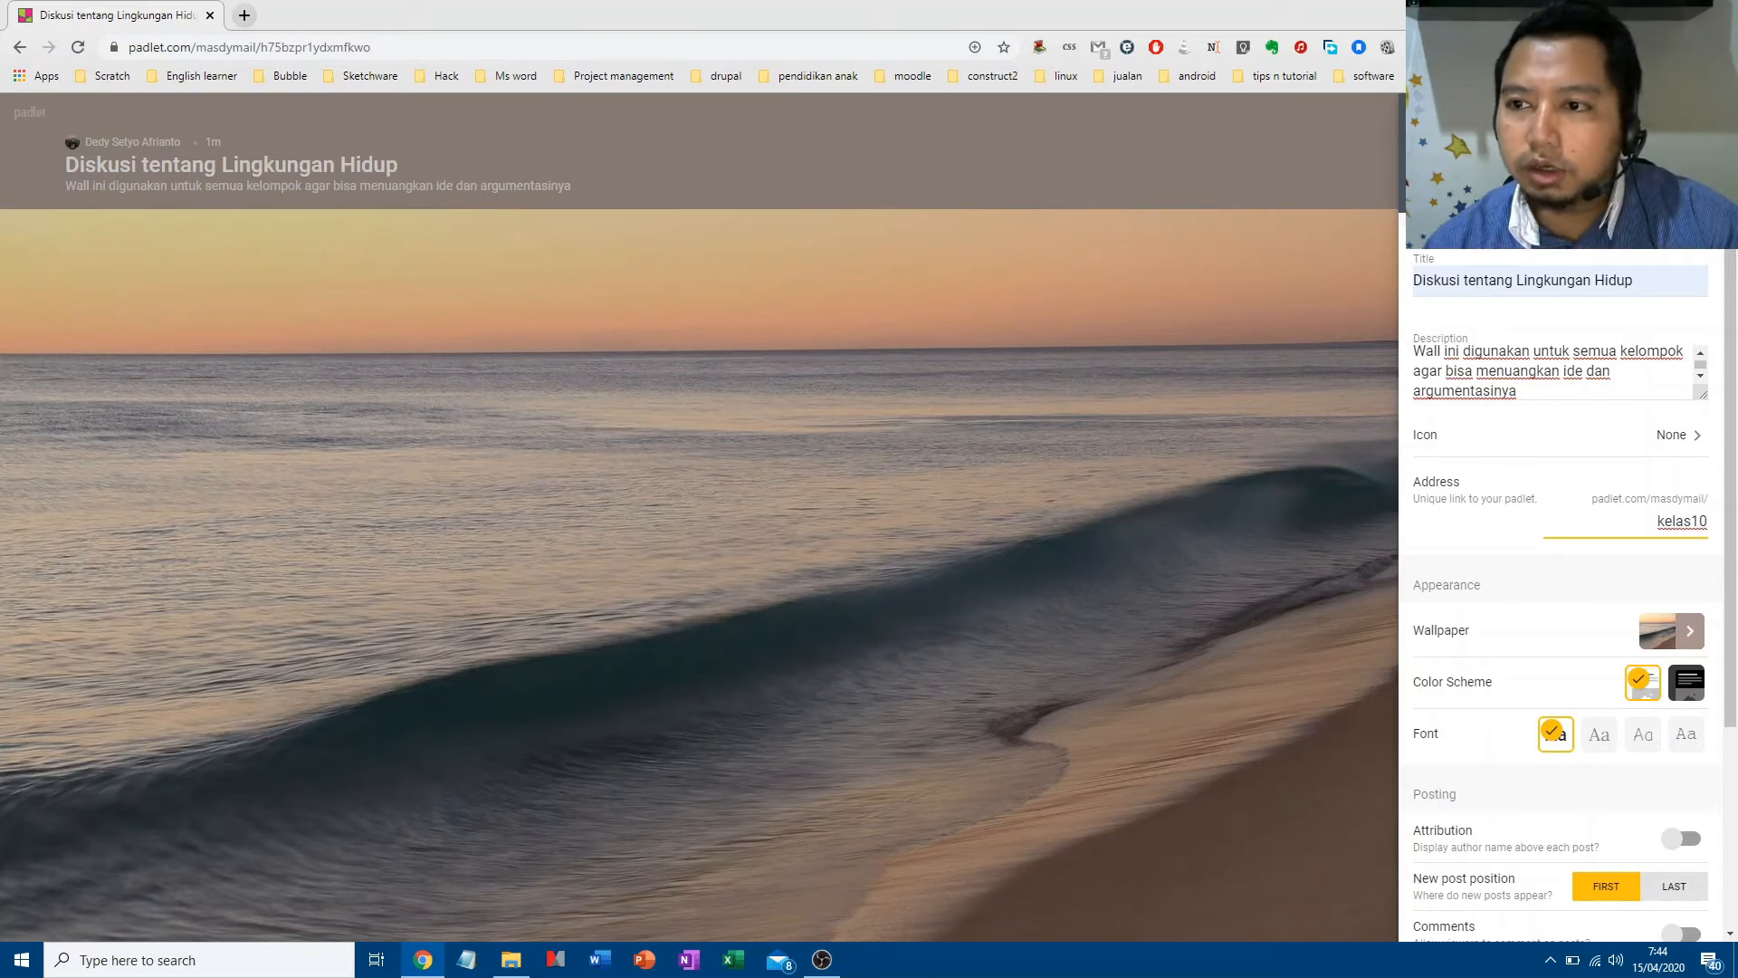
scroll(1622, 513, "down", 1)
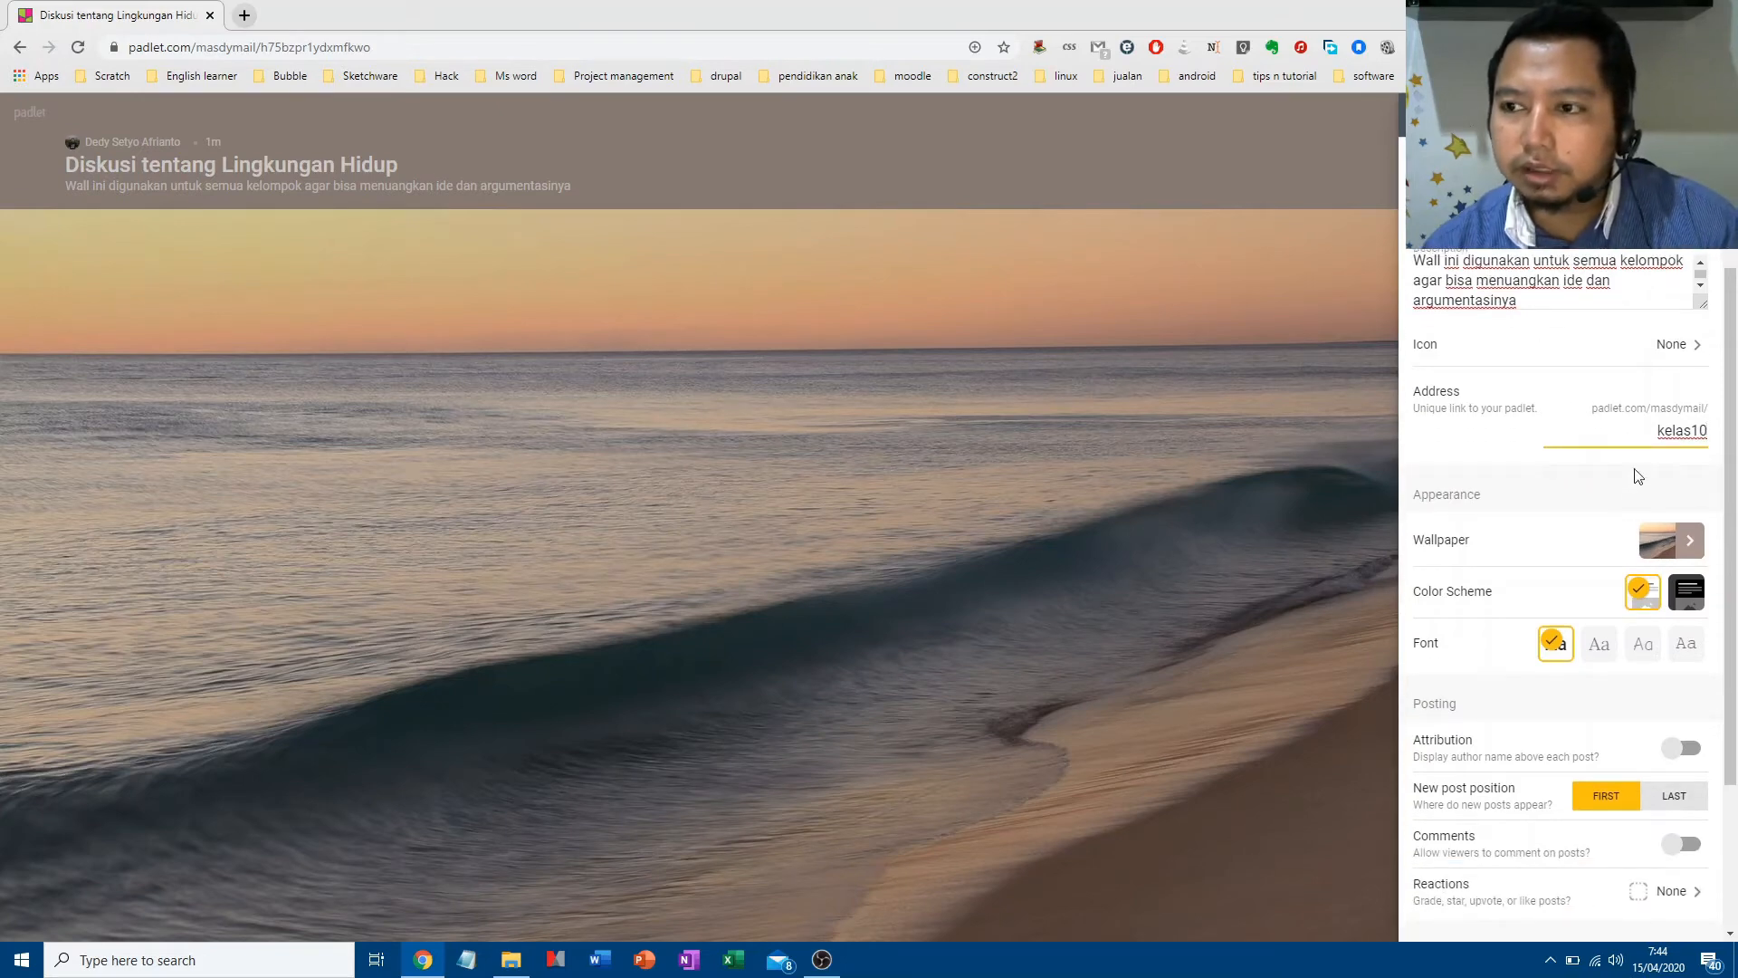
left_click(1686, 115)
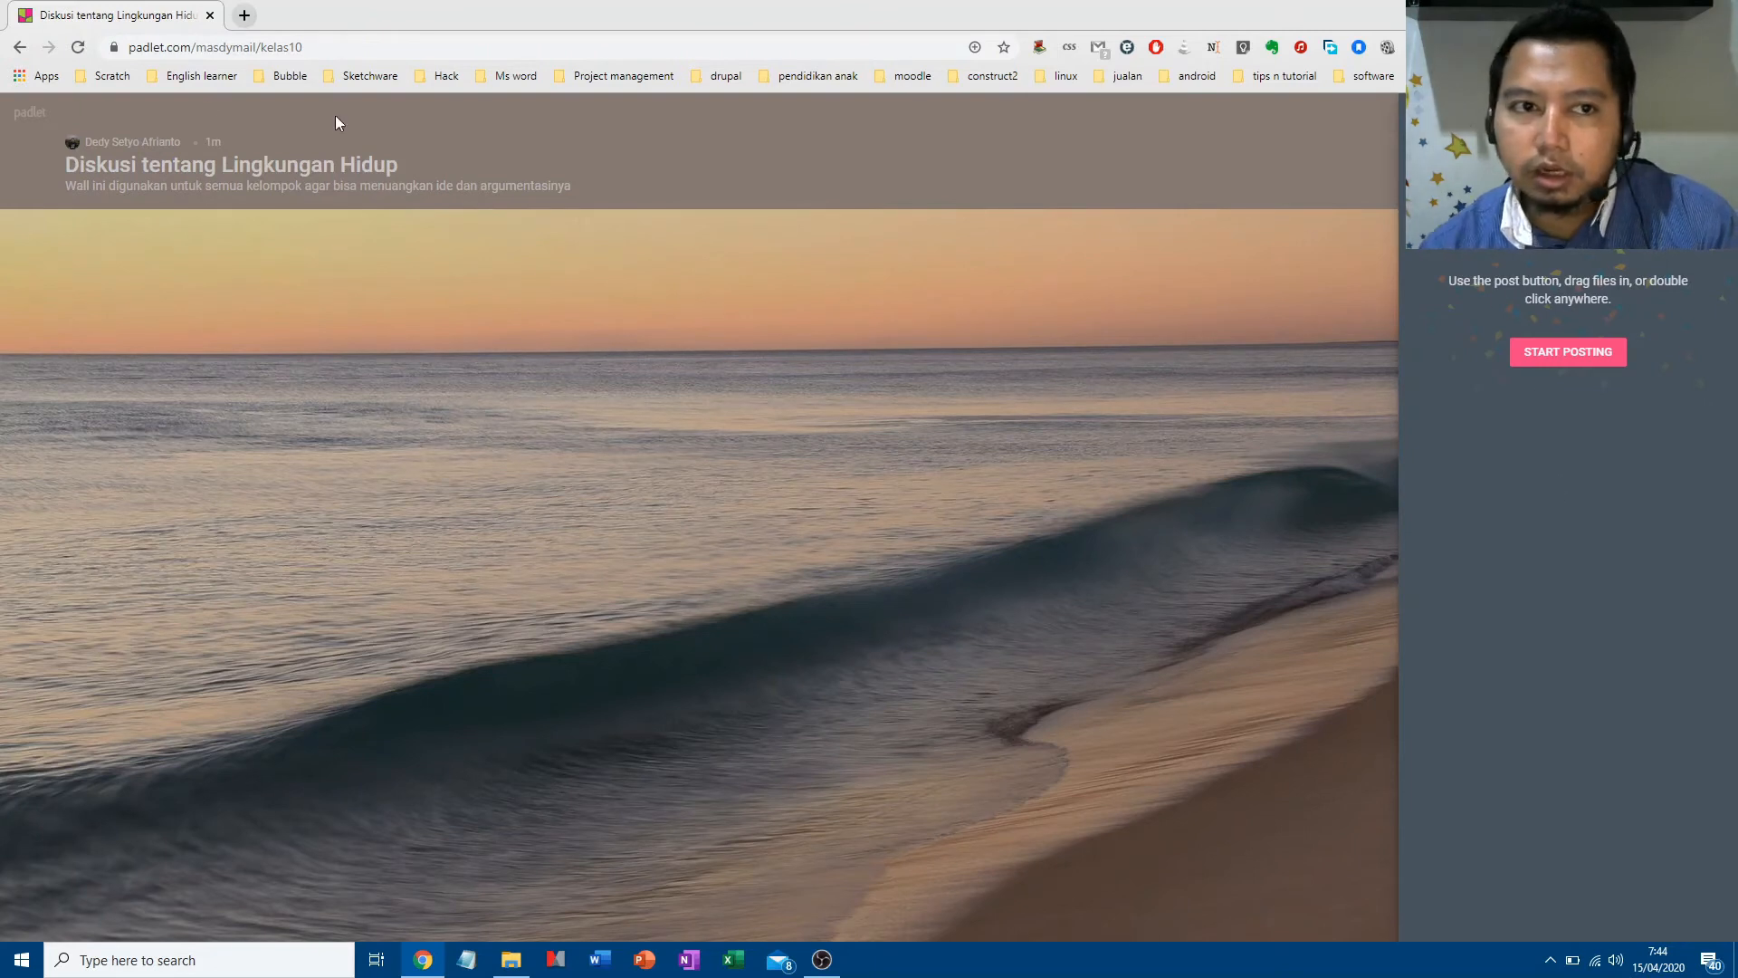
left_click_drag(322, 47, 125, 47)
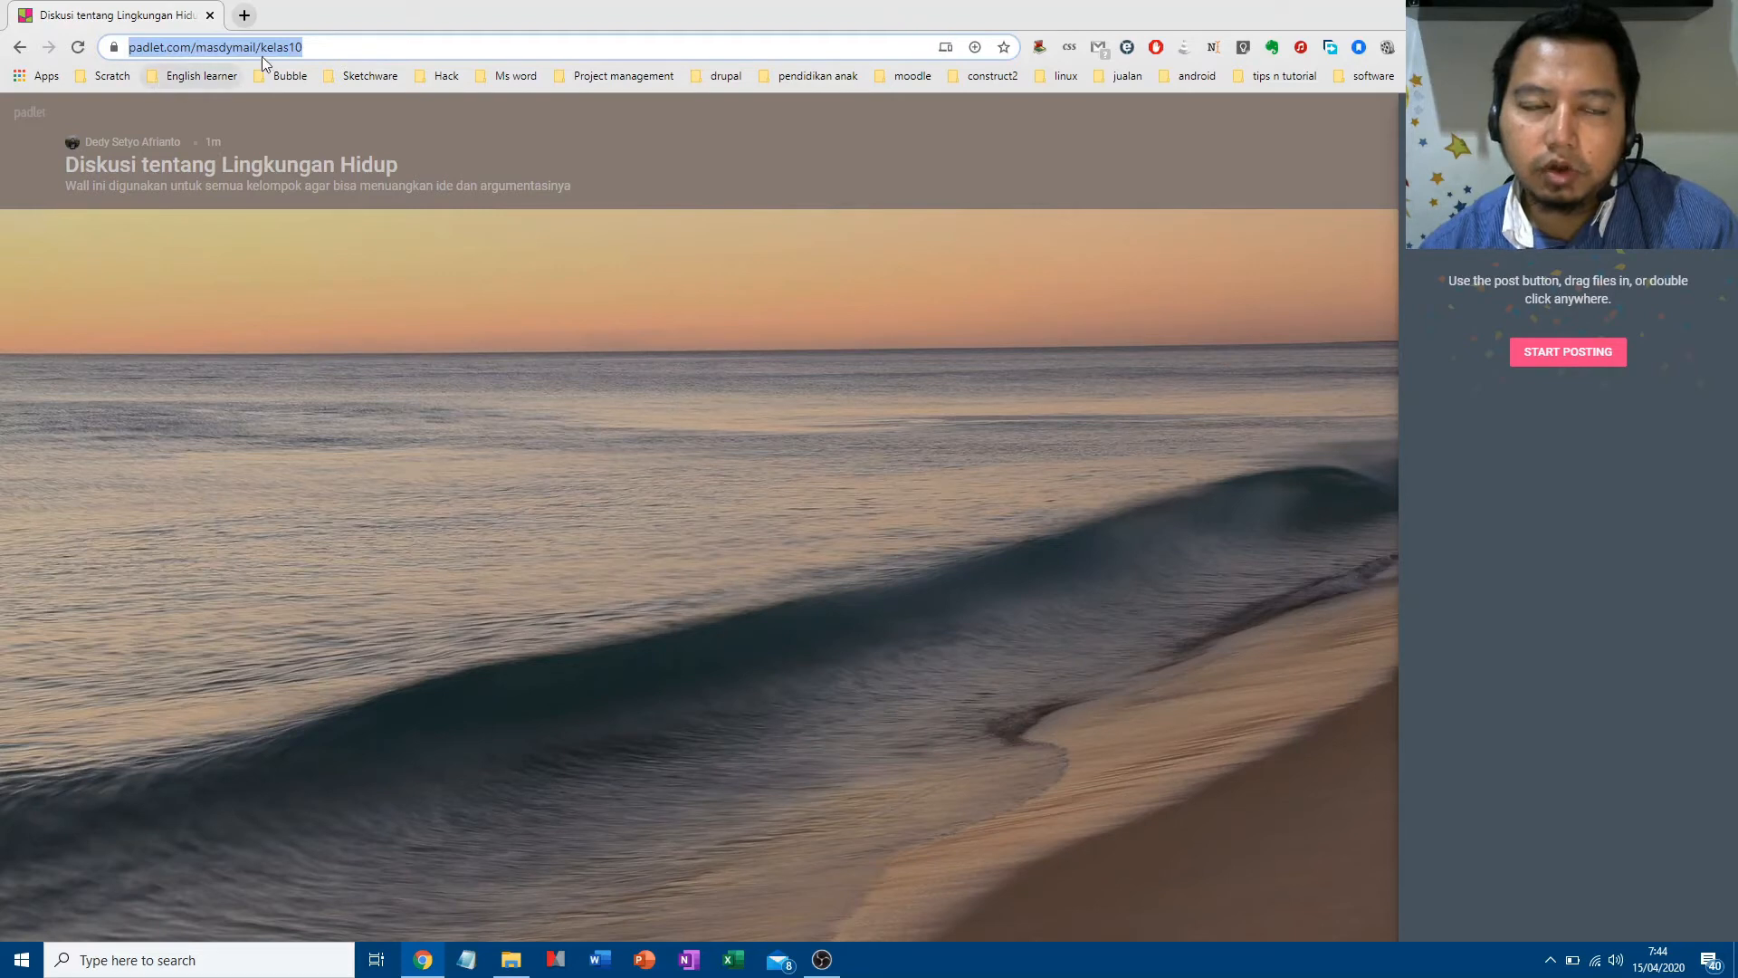
left_click(225, 51)
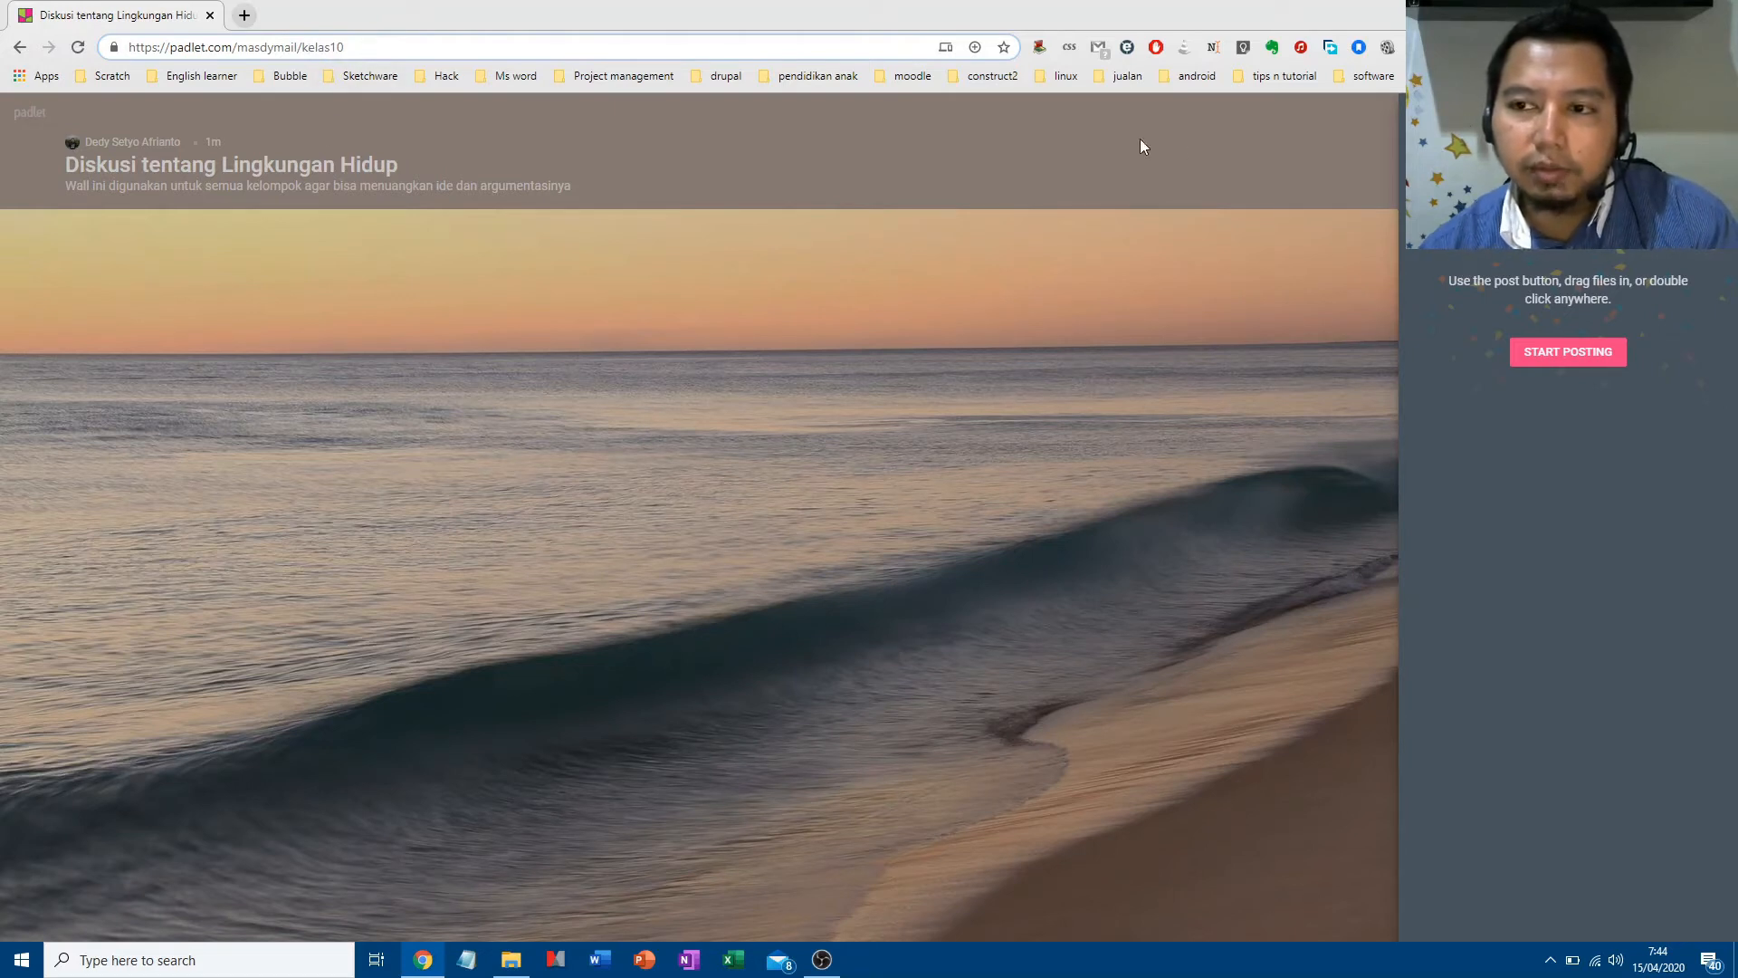
Turn on author attribution and comments for the wall's posts, and set the reactions to Star.
left_click(1421, 115)
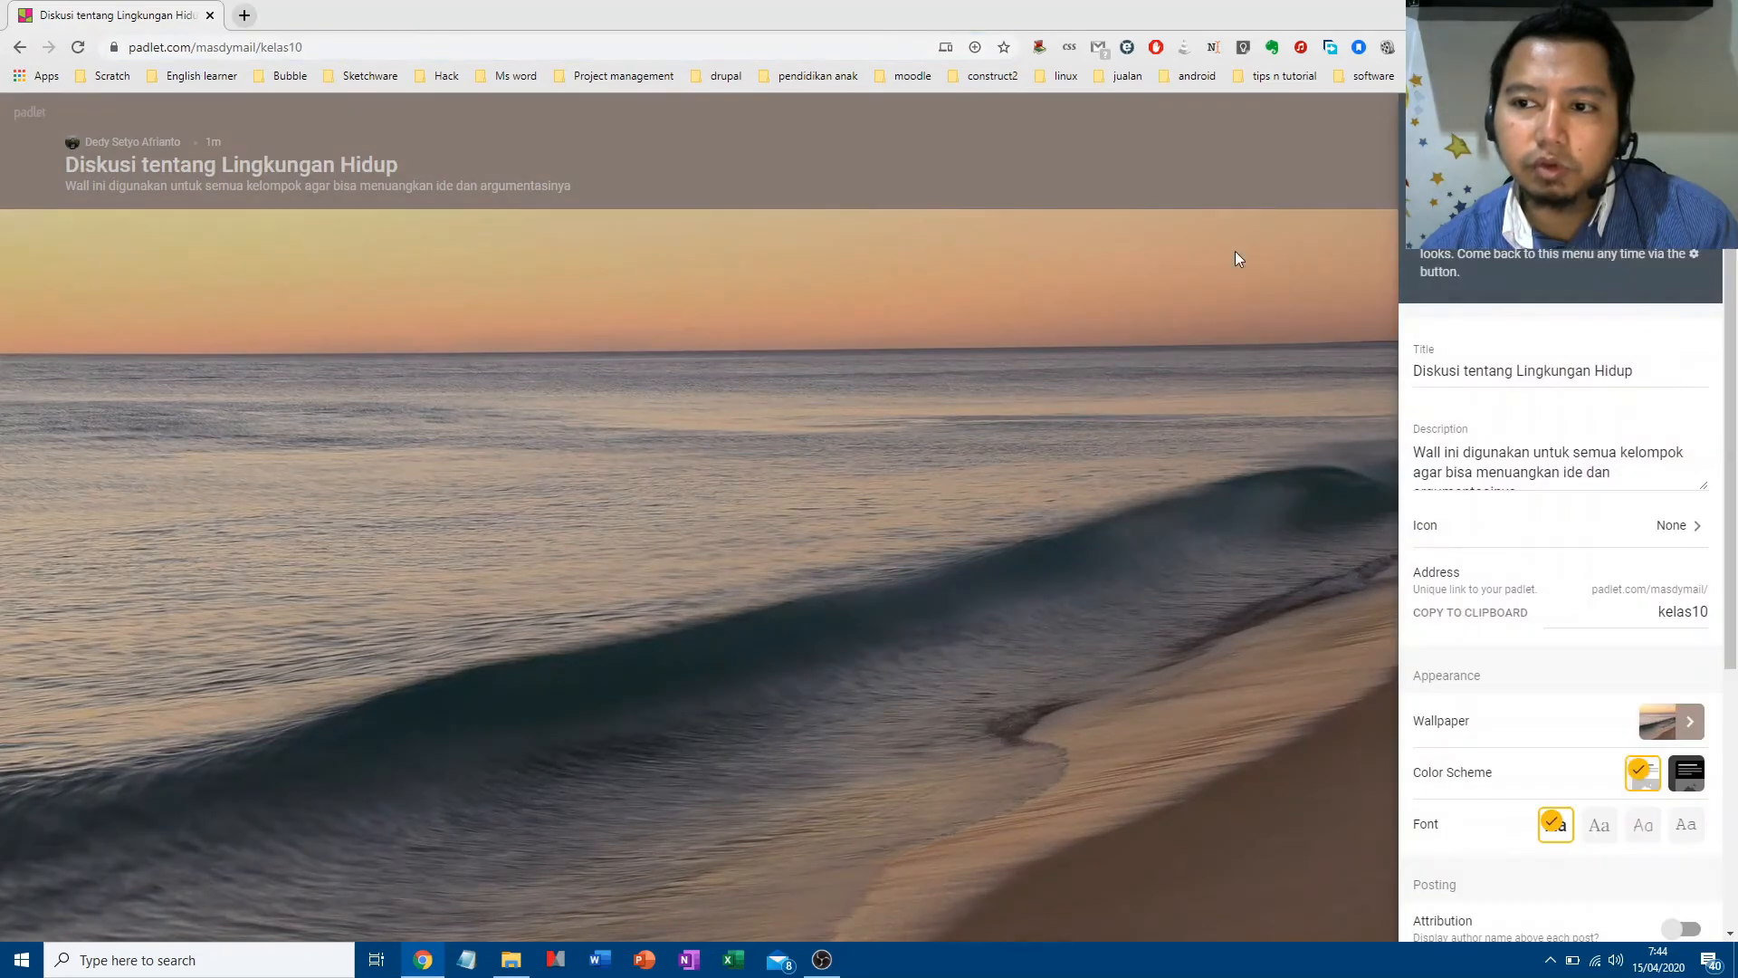
scroll(1546, 533, "down", 3)
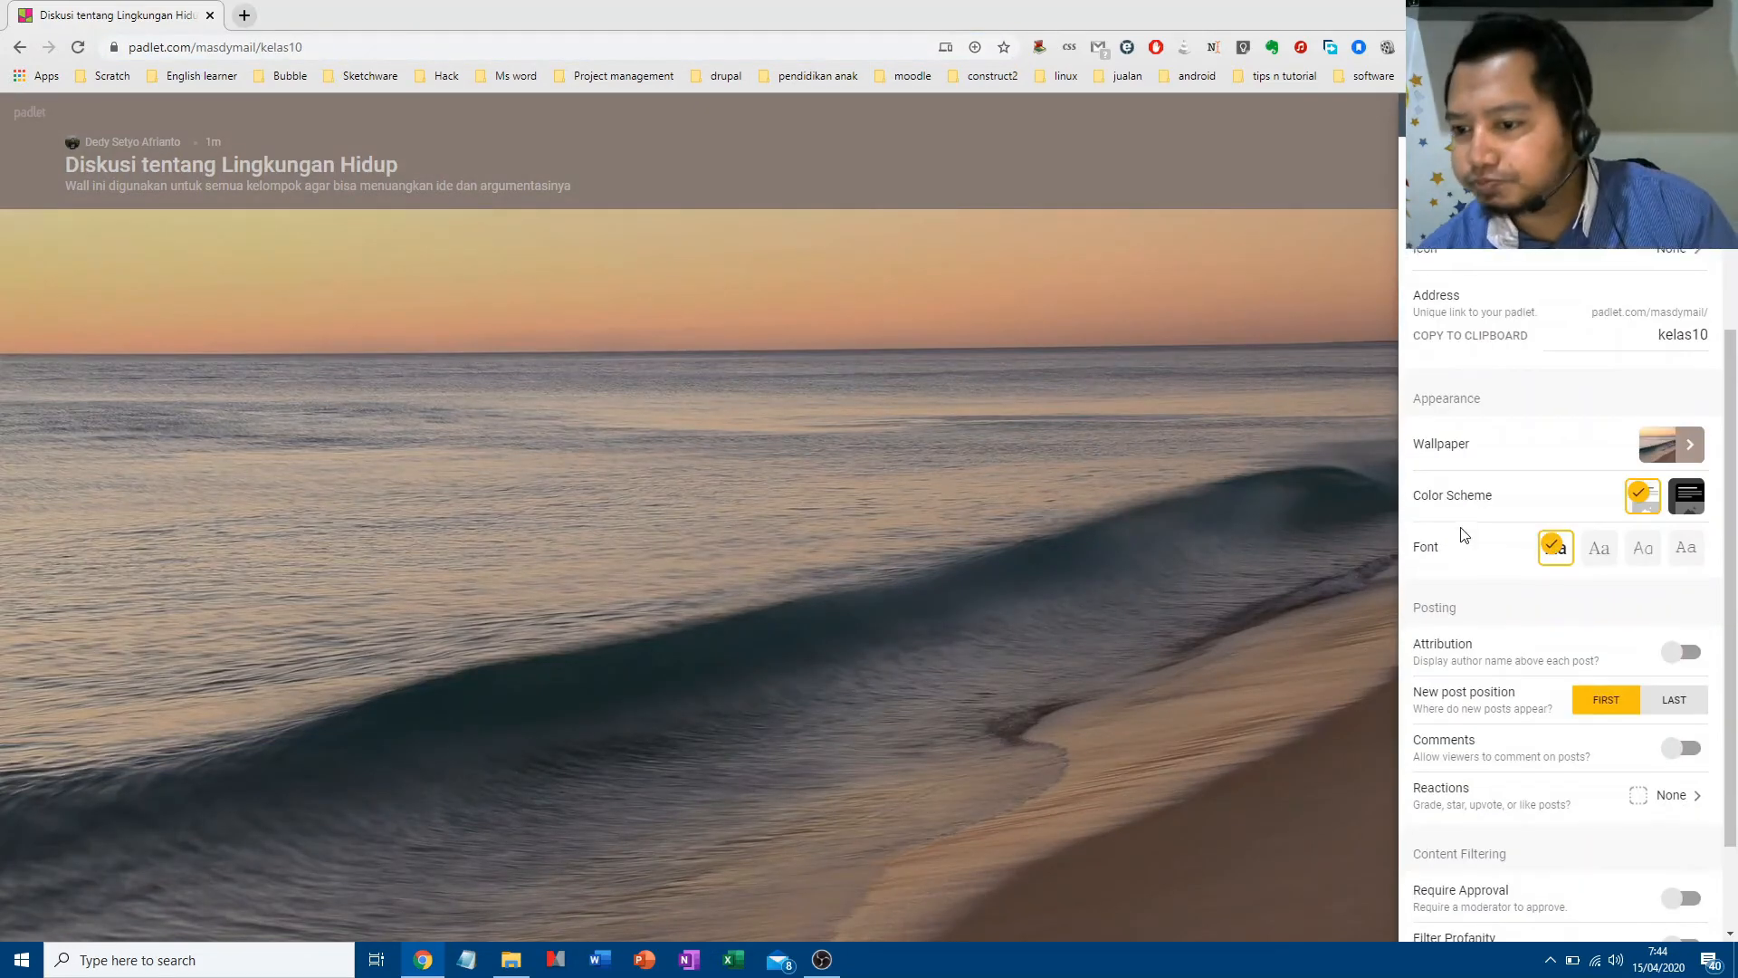
scroll(1463, 535, "down", 2)
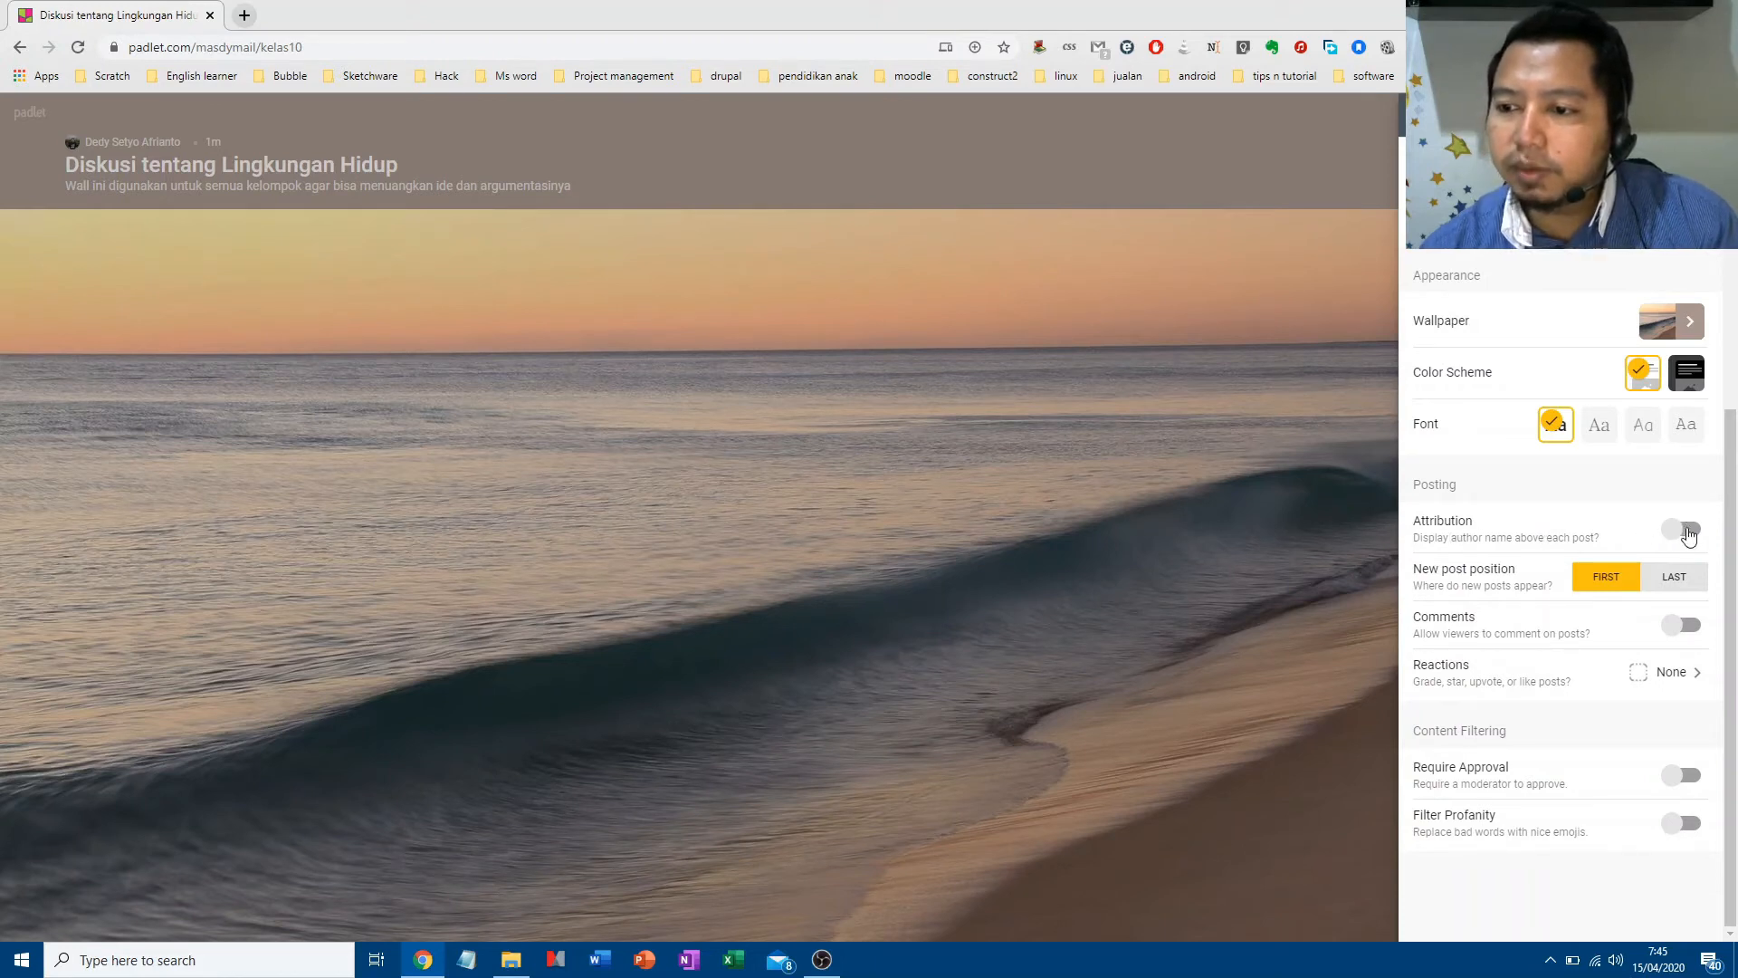
left_click(1690, 533)
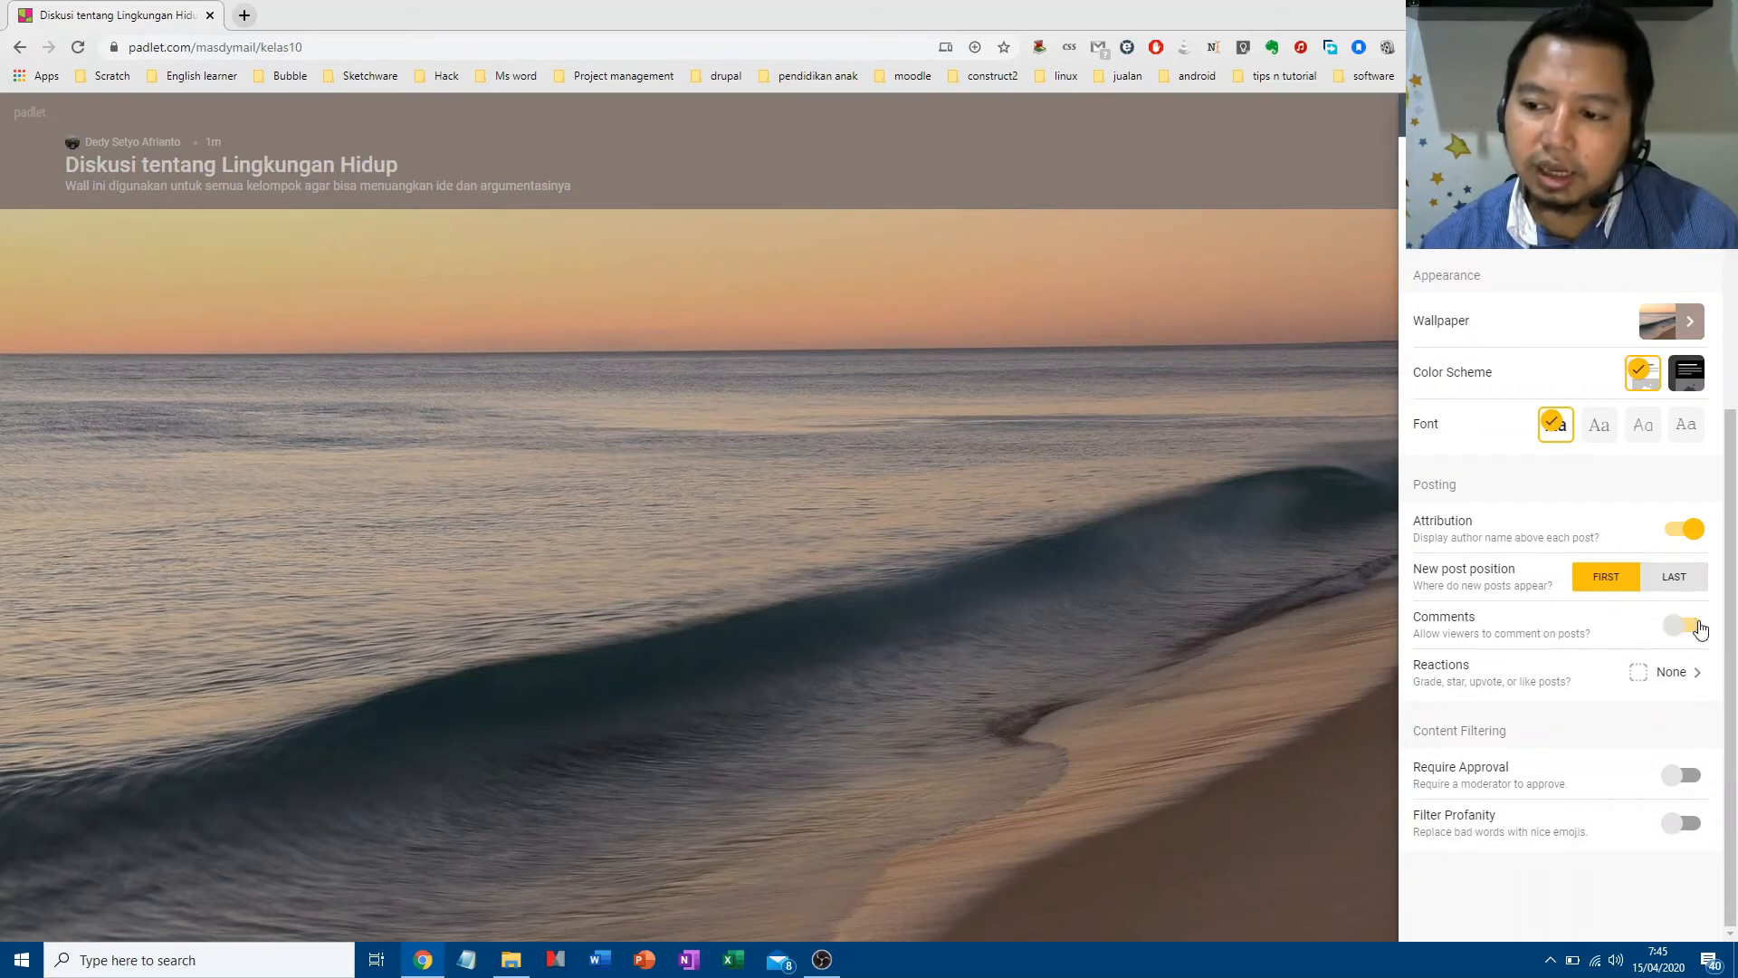
left_click(1685, 624)
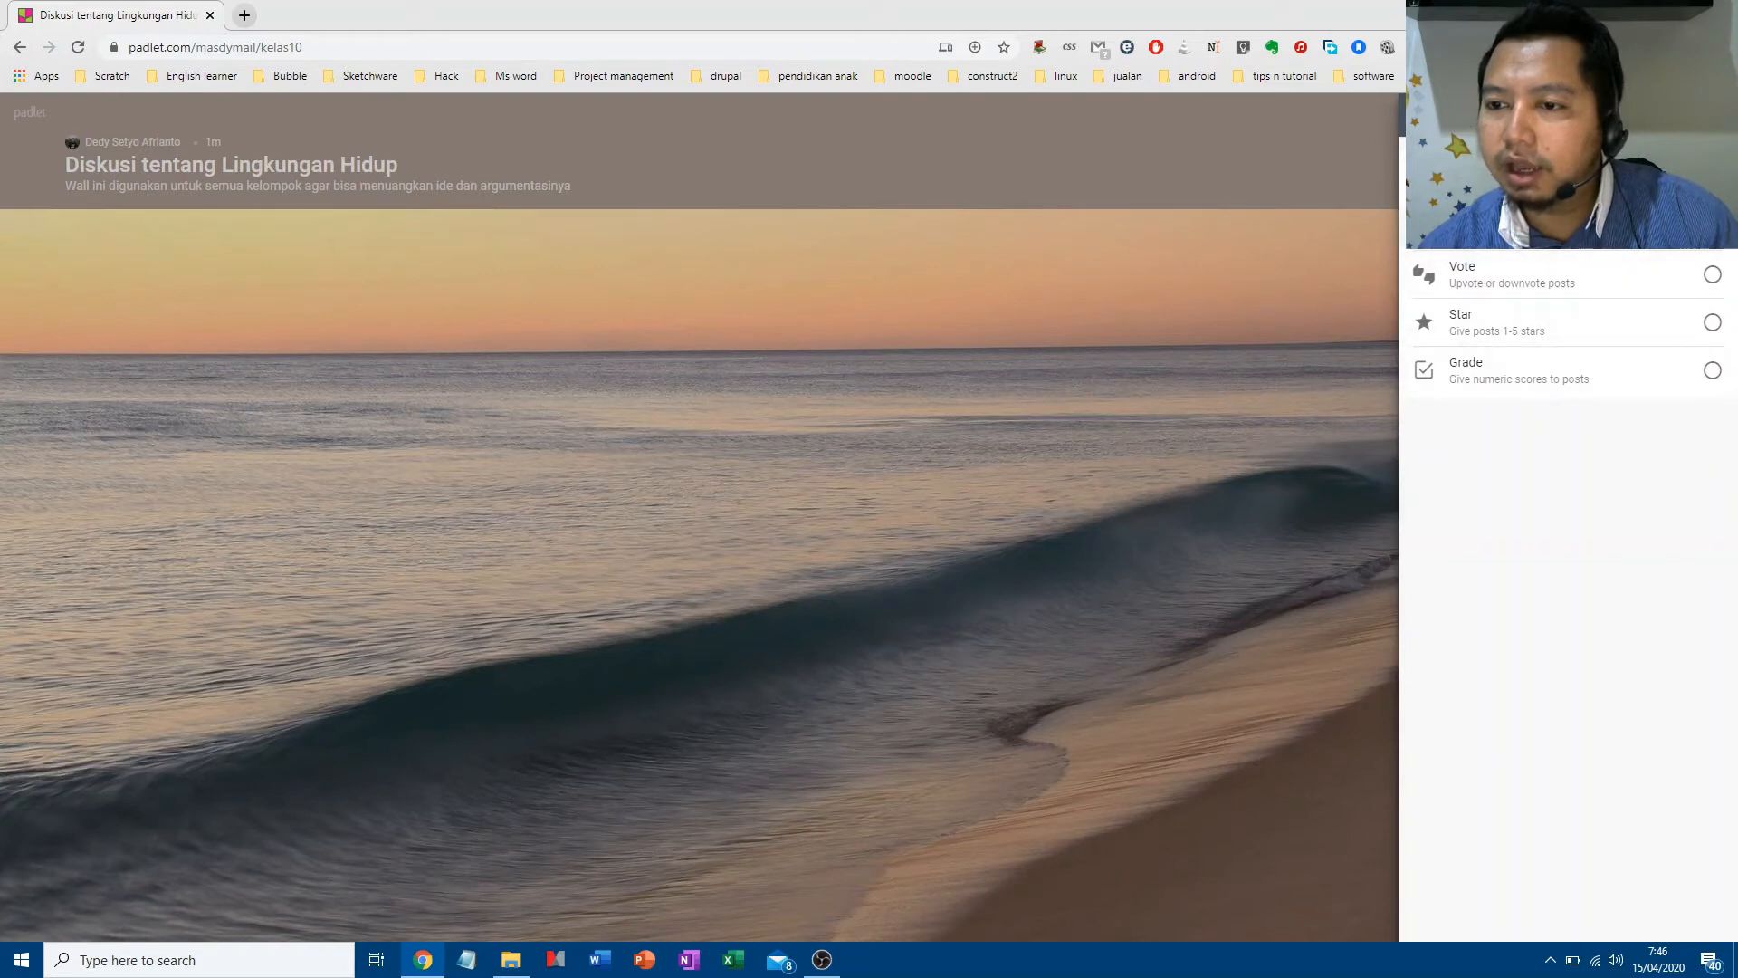
left_click(1712, 325)
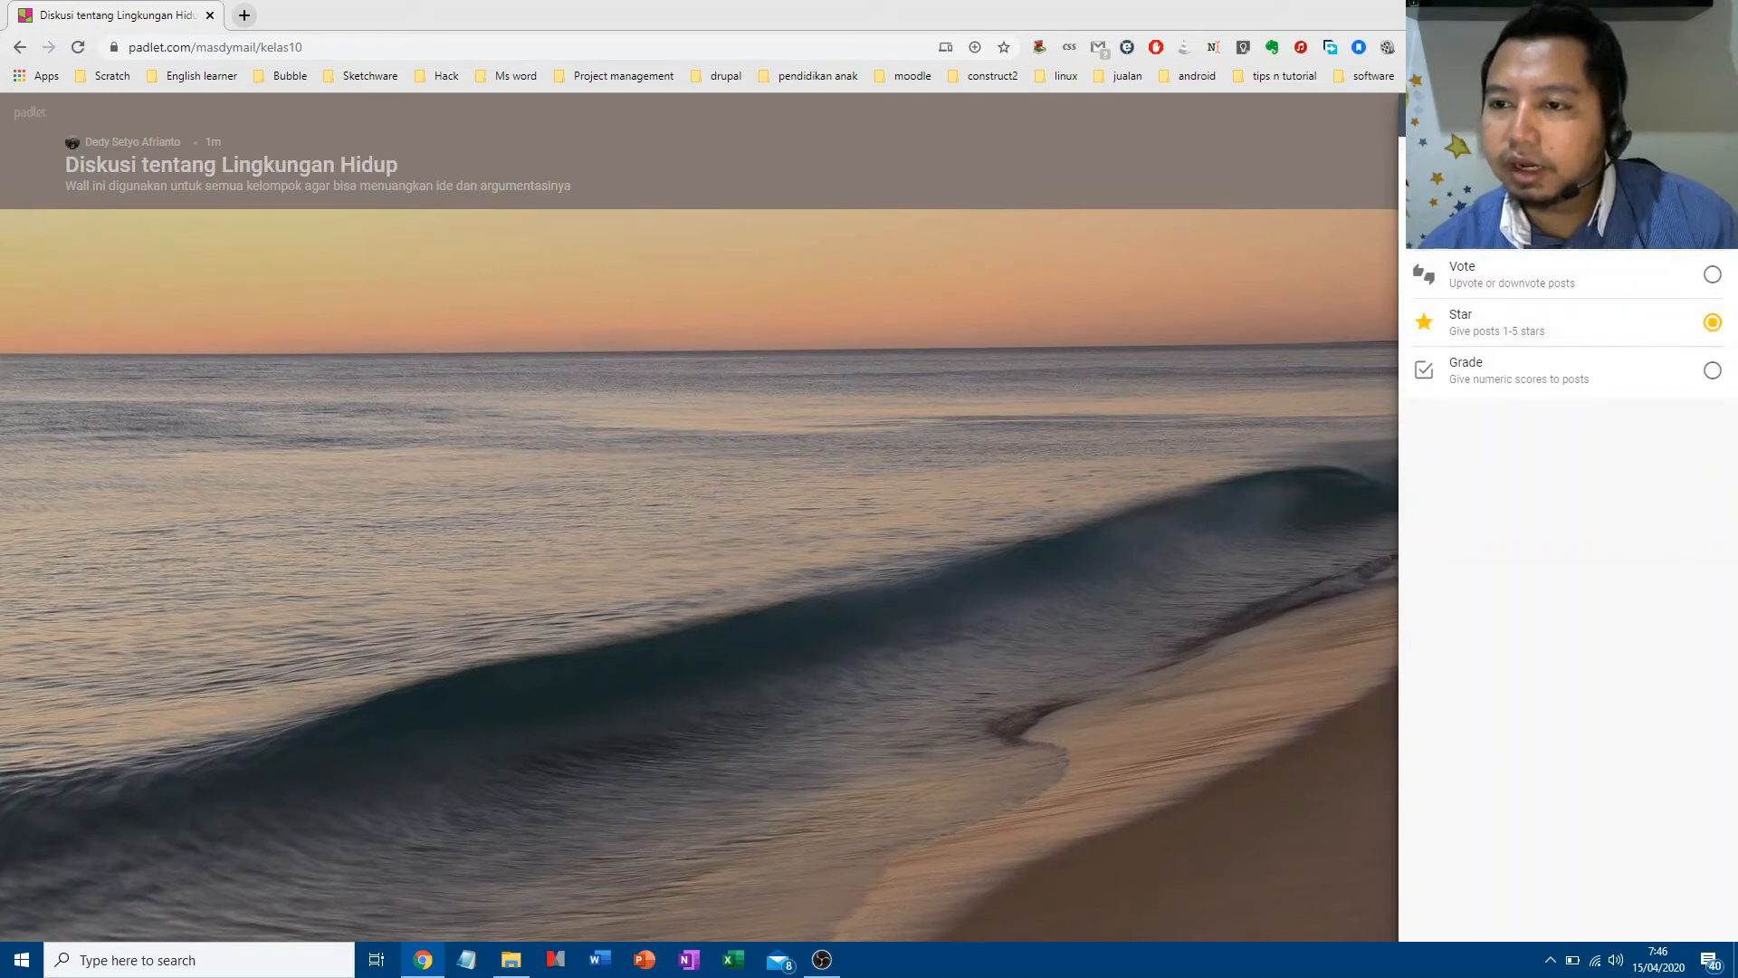
left_click(1423, 115)
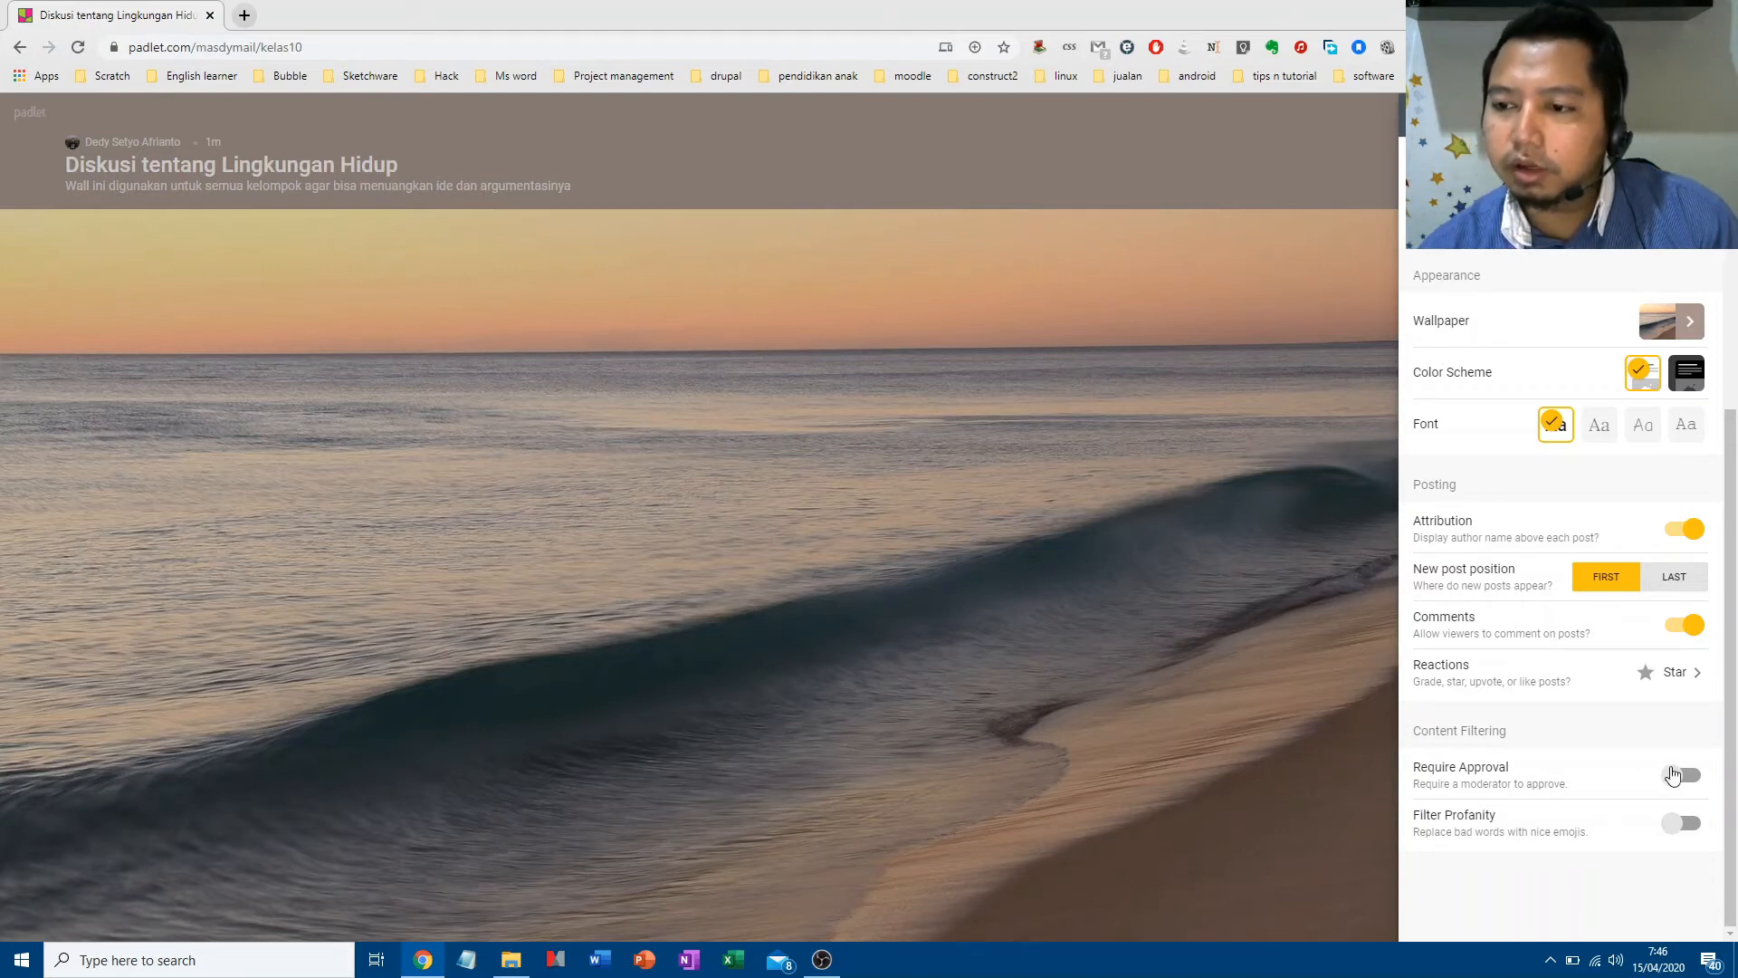
Save the wall's settings and start posting.
scroll(1603, 631, "up", 2)
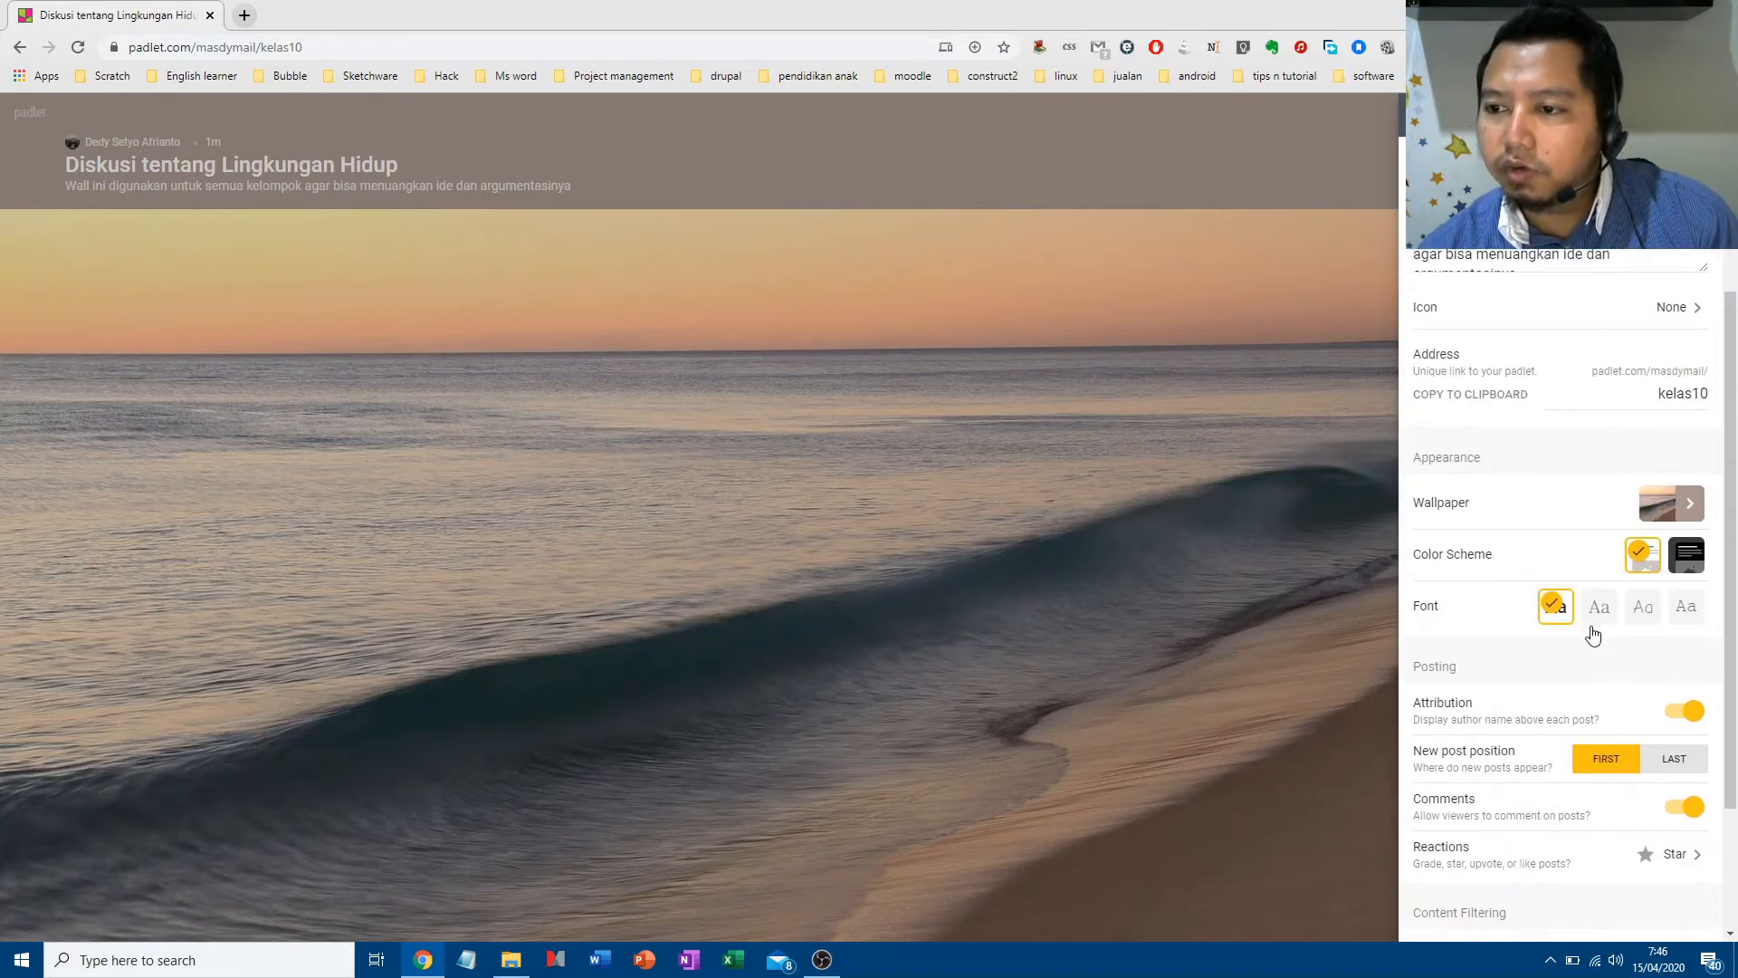
scroll(1521, 524, "up", 3)
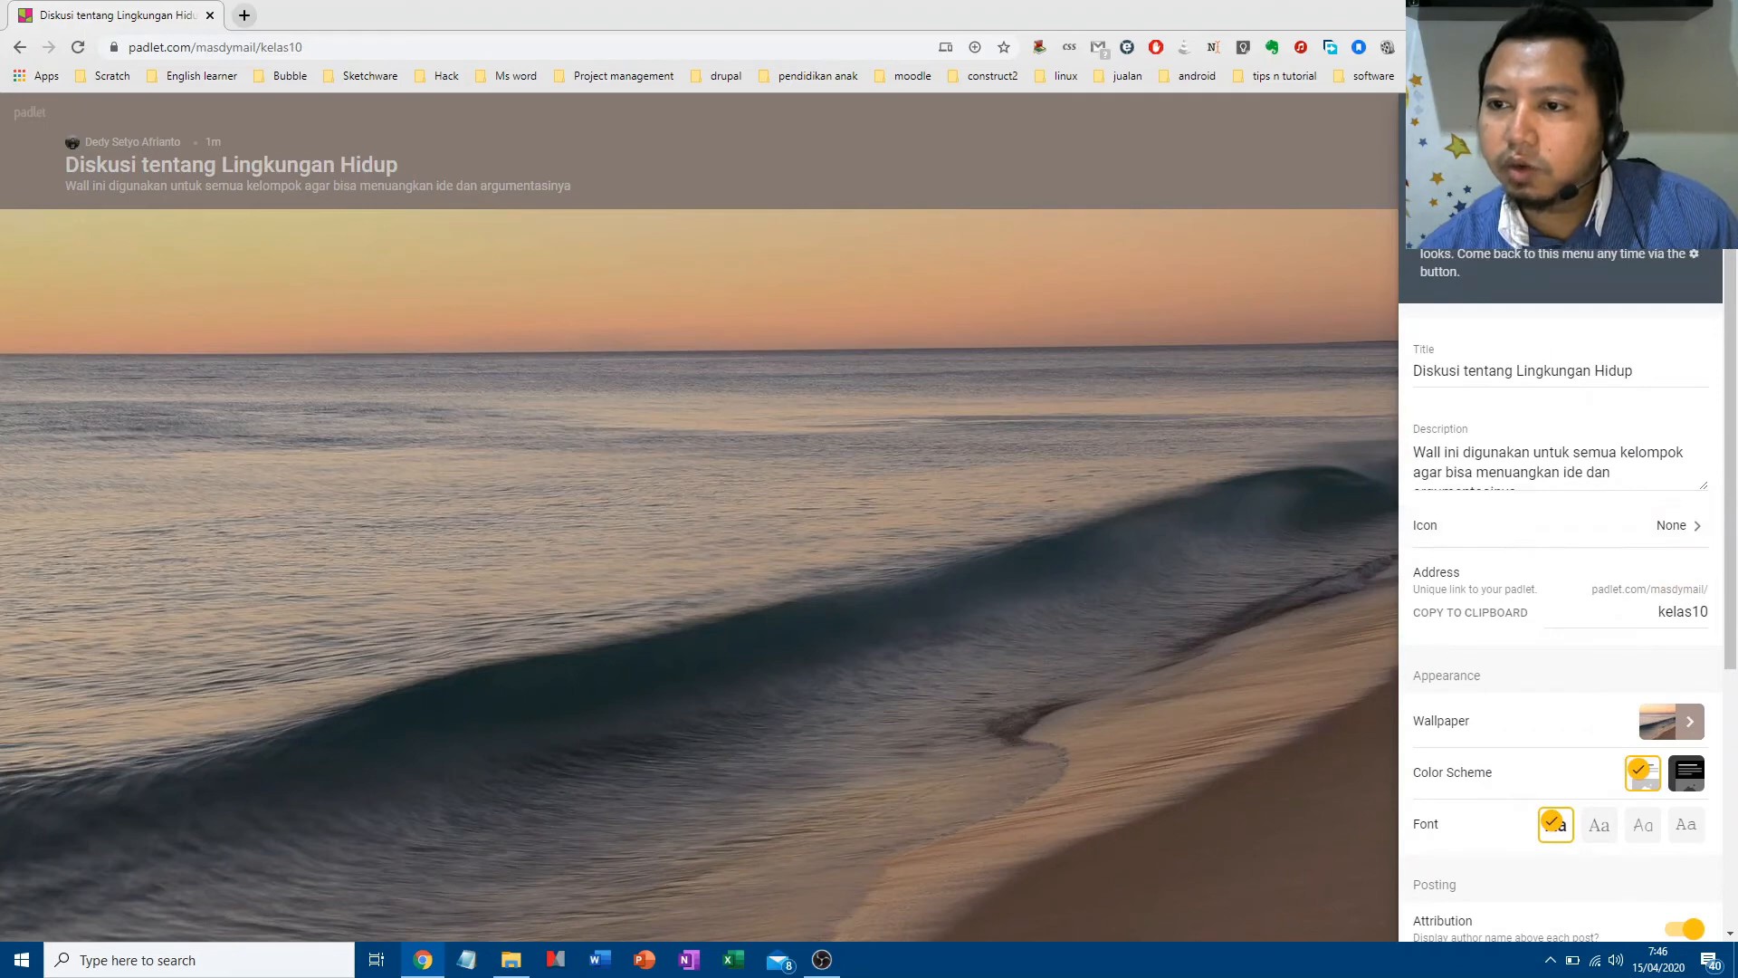
left_click(1204, 344)
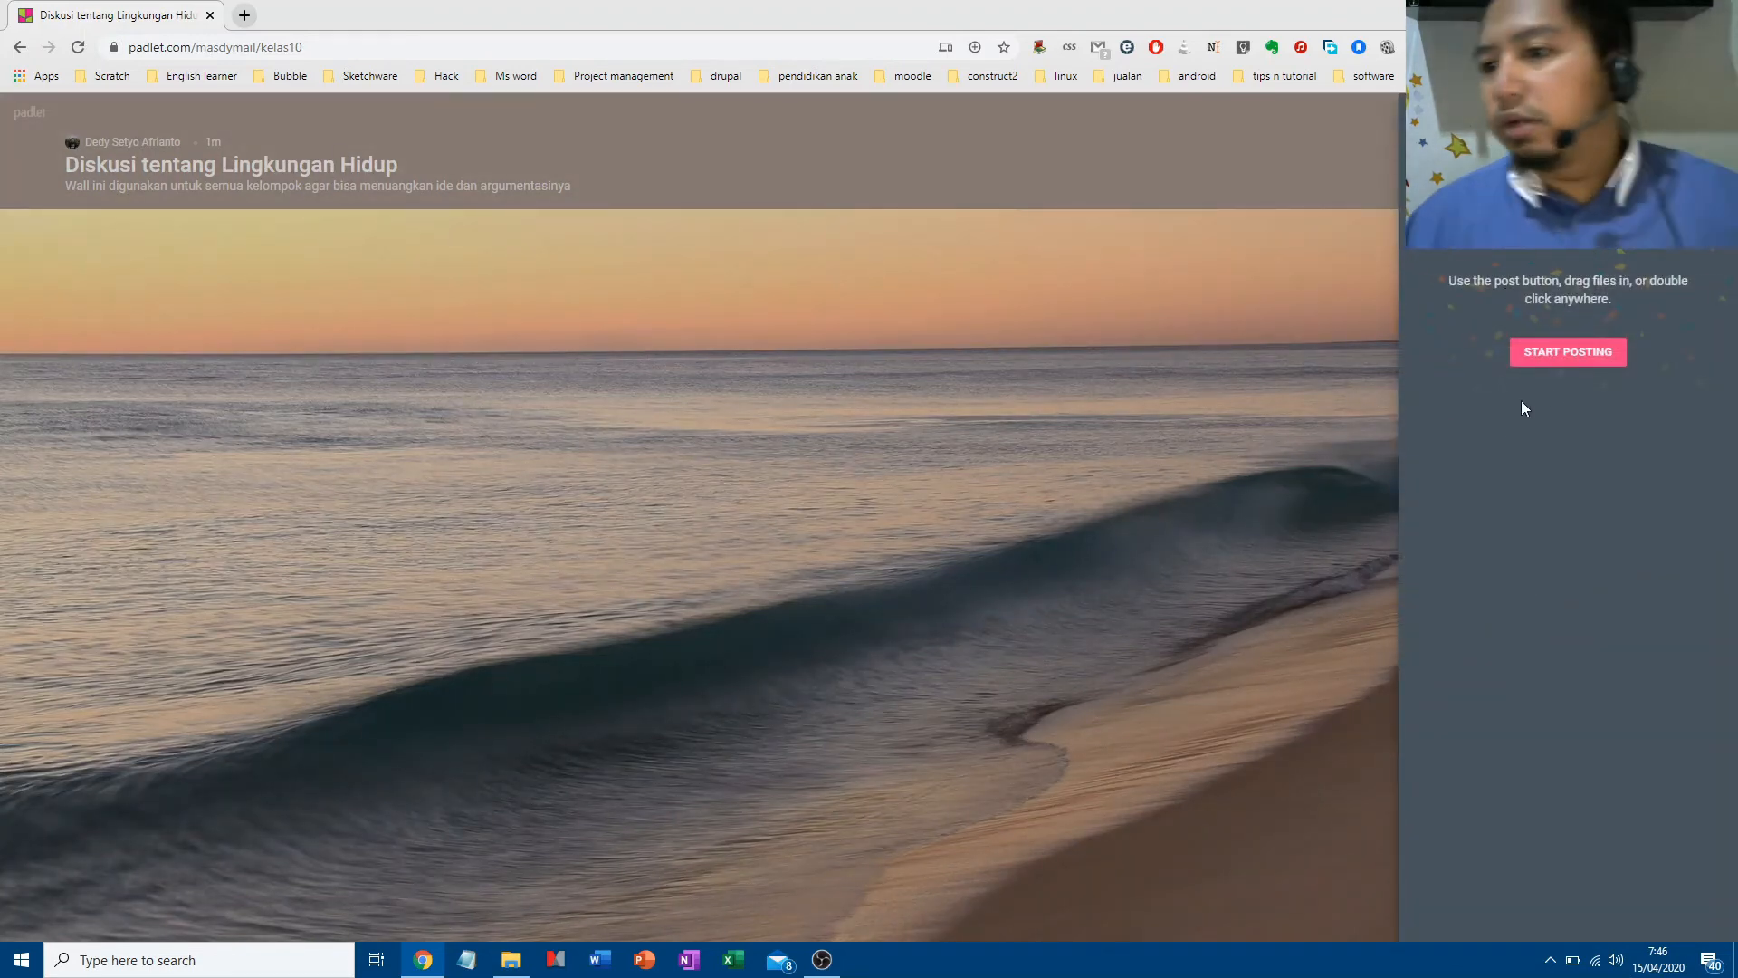
left_click(1530, 353)
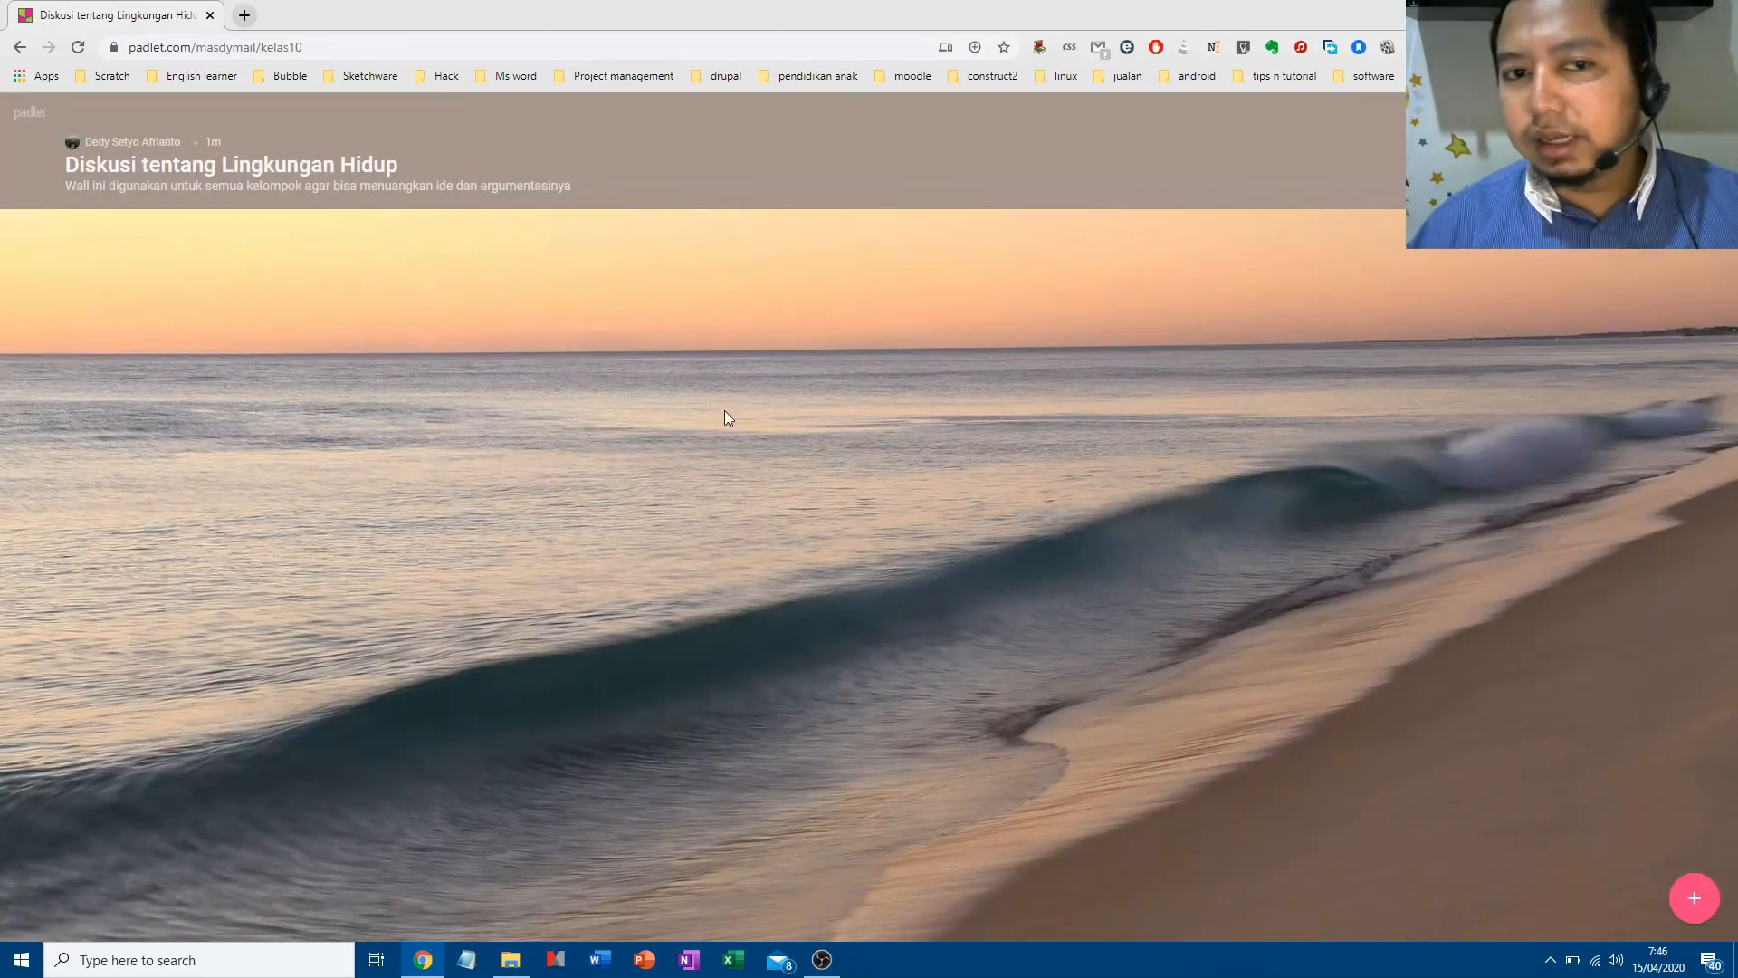
Add a post titled "Global warming" with the text "Masalah global warming akan mengakibatkan bertambahnya volume air laut.".
left_click(1694, 904)
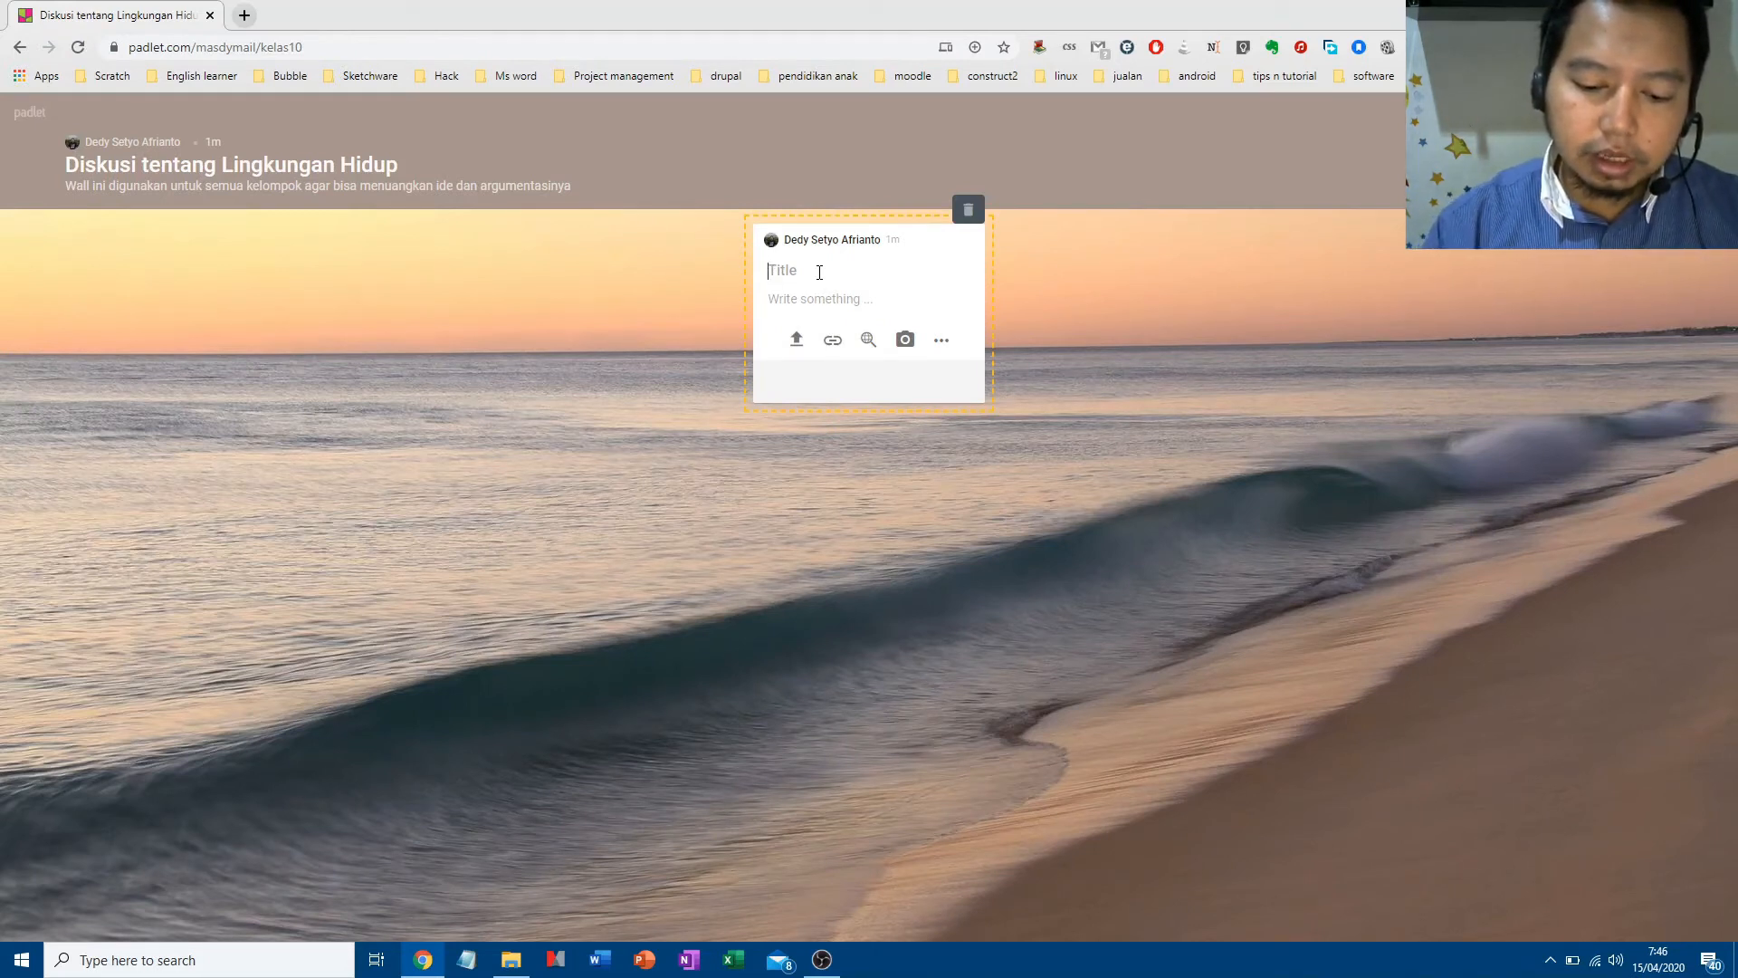
type("Global warming")
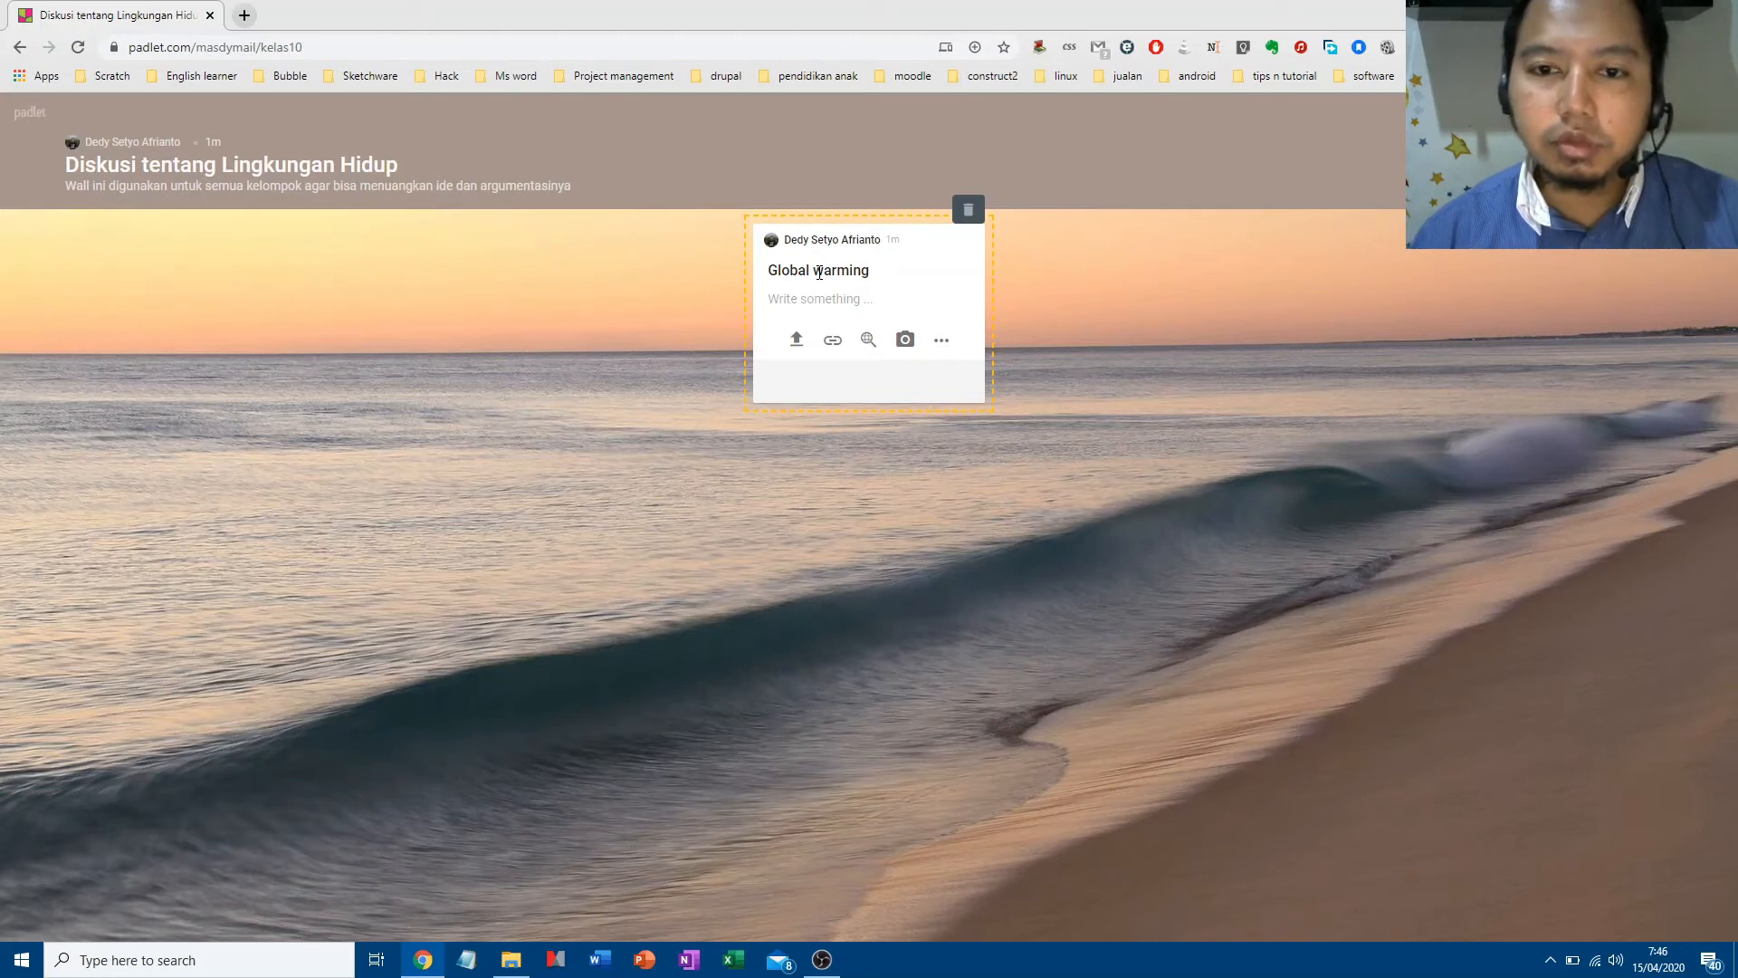
left_click(778, 303)
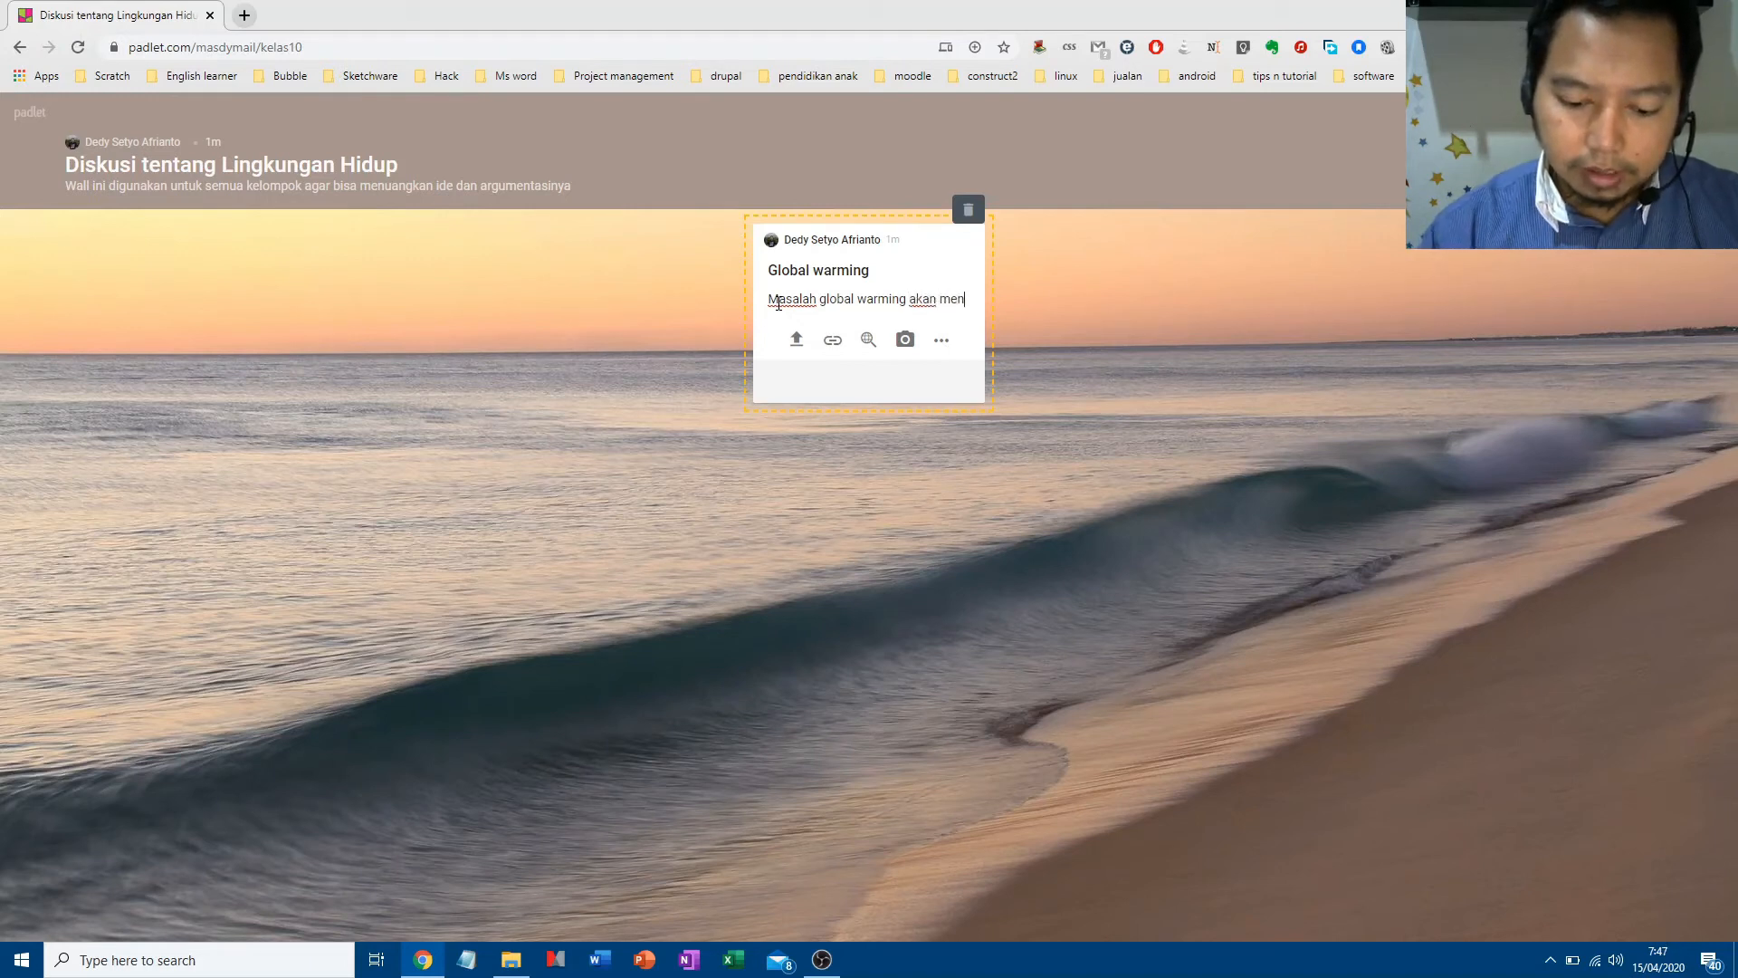
type("gaki")
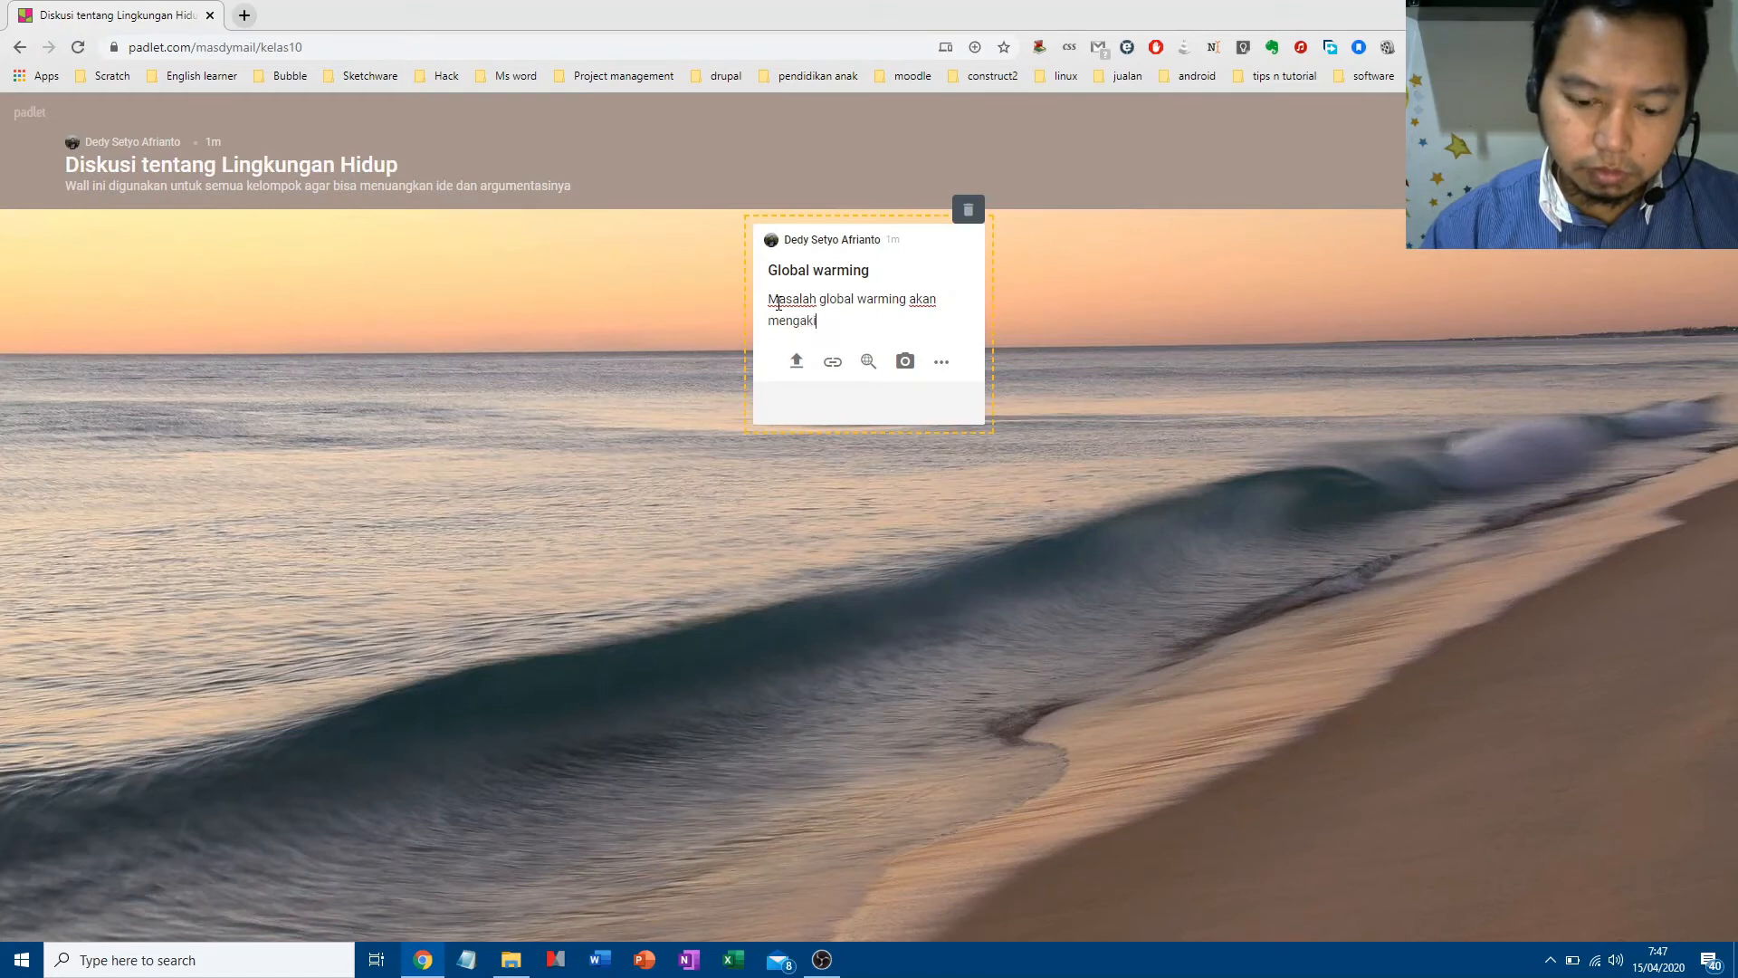
type("batkan bert")
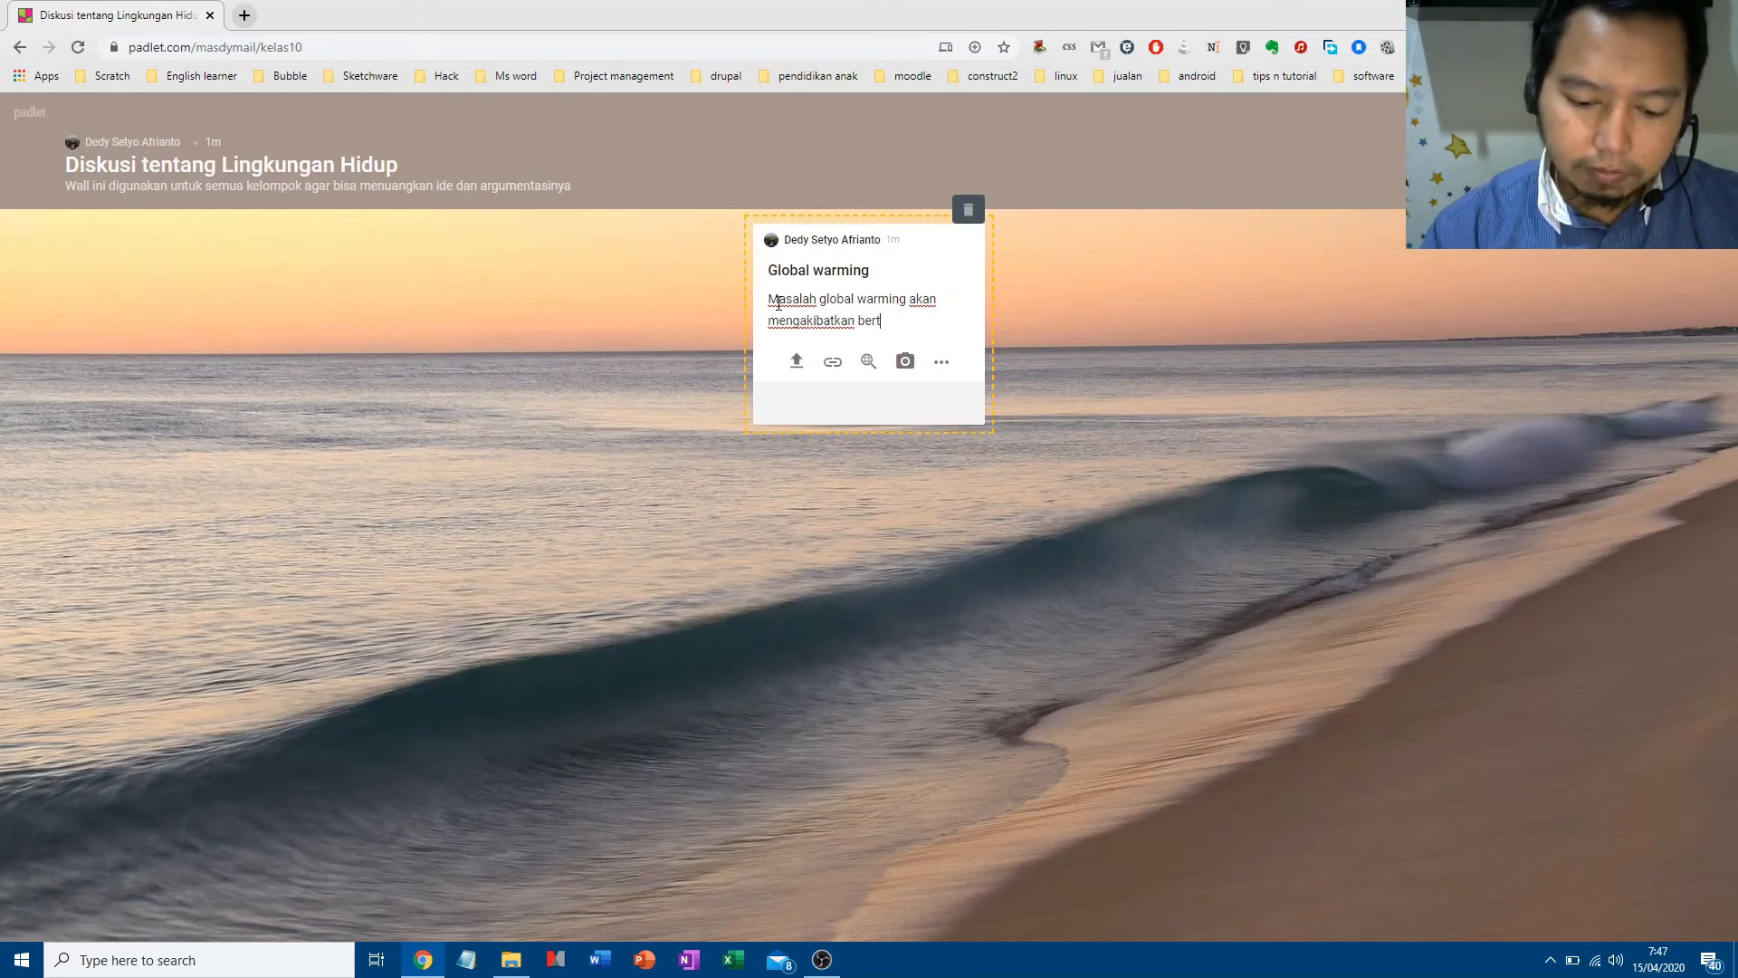
type("ambahnya ")
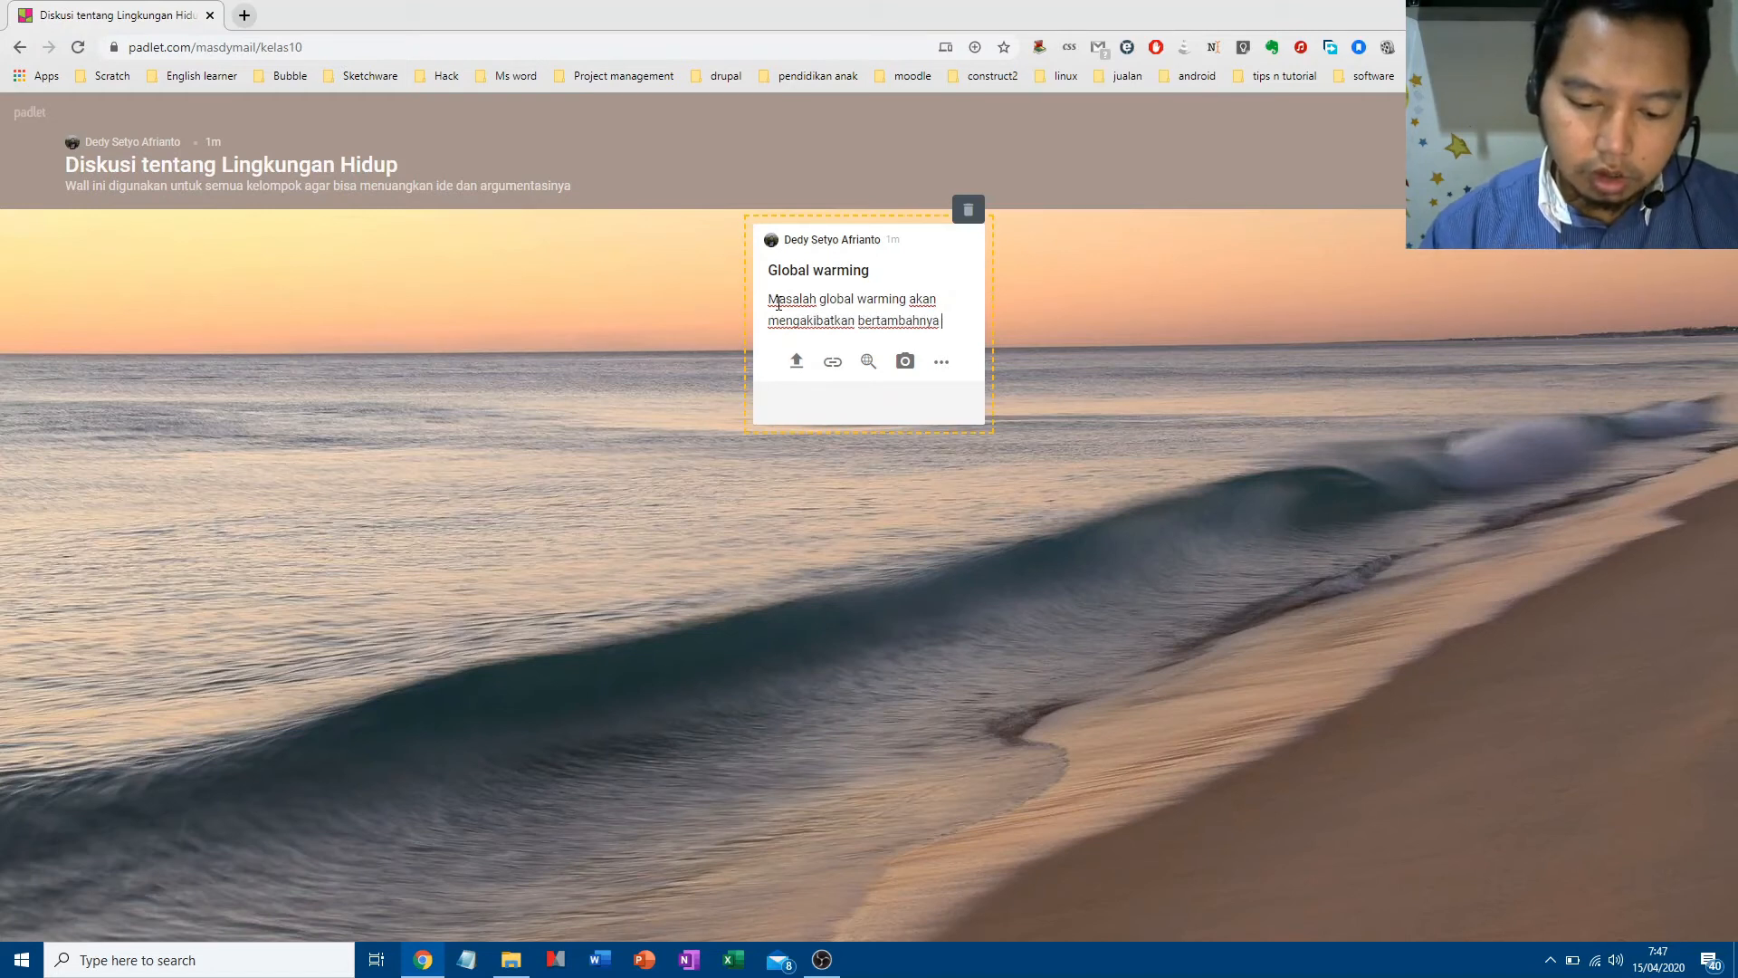
type("volume air laut.")
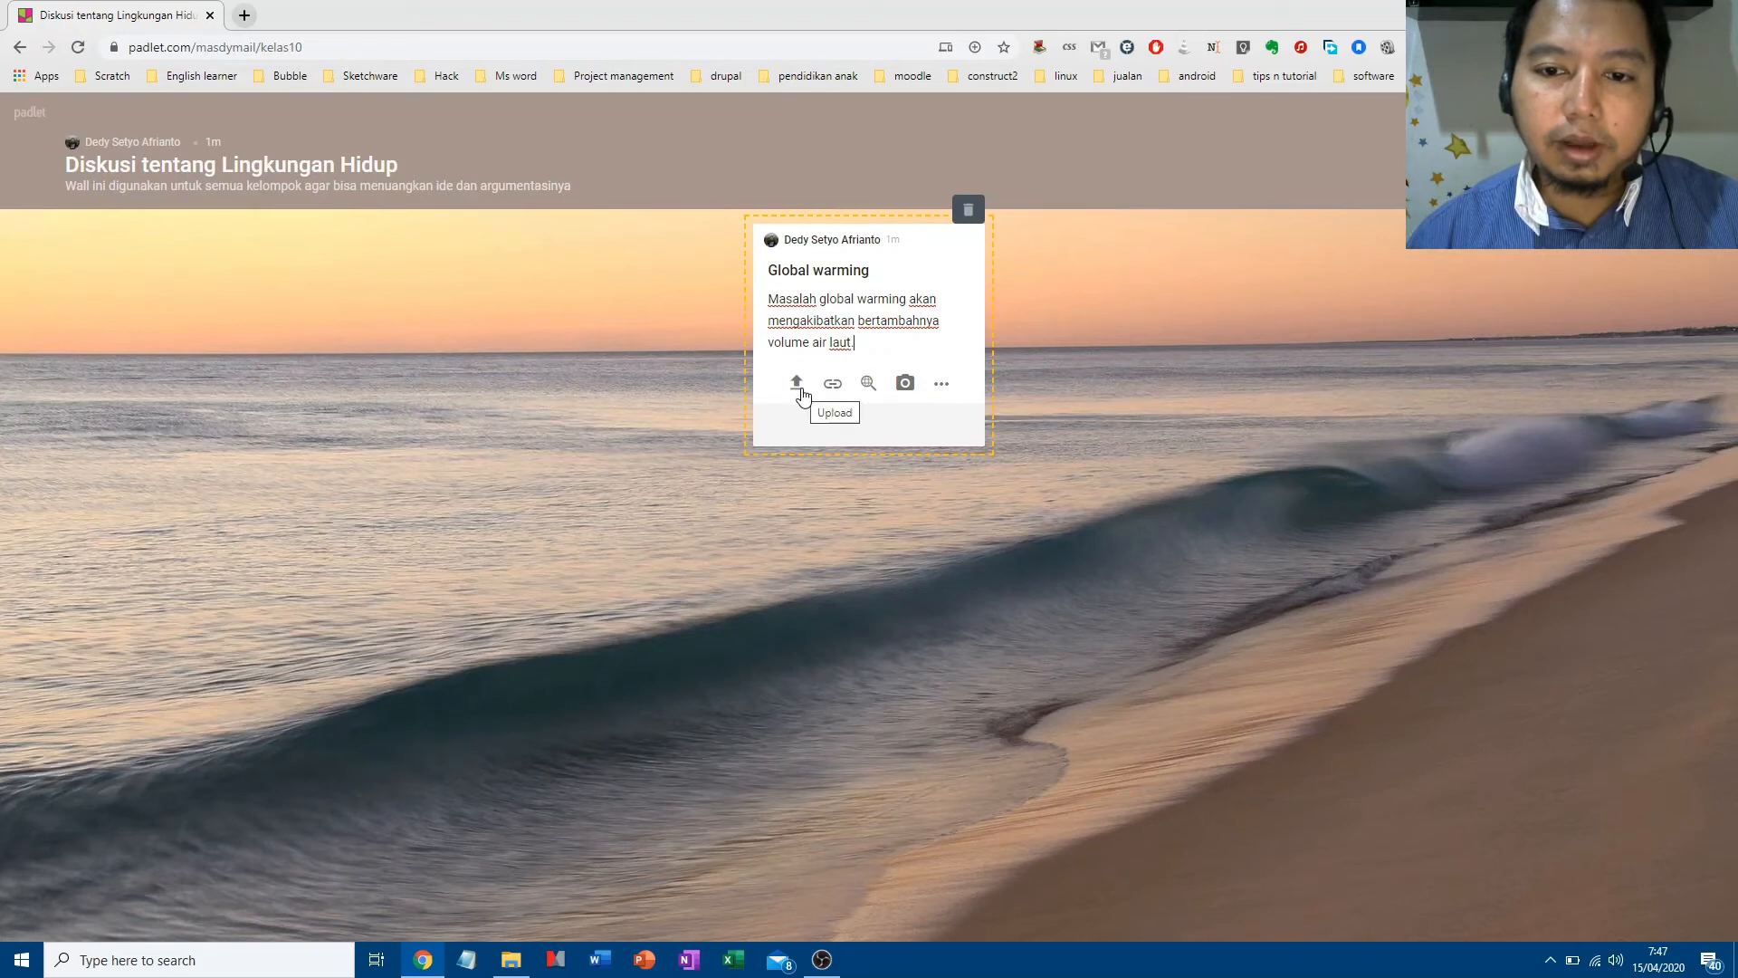
Show all attachment types for the post, and search Google in a new browser tab for "global warming air laut bertambah".
left_click(943, 389)
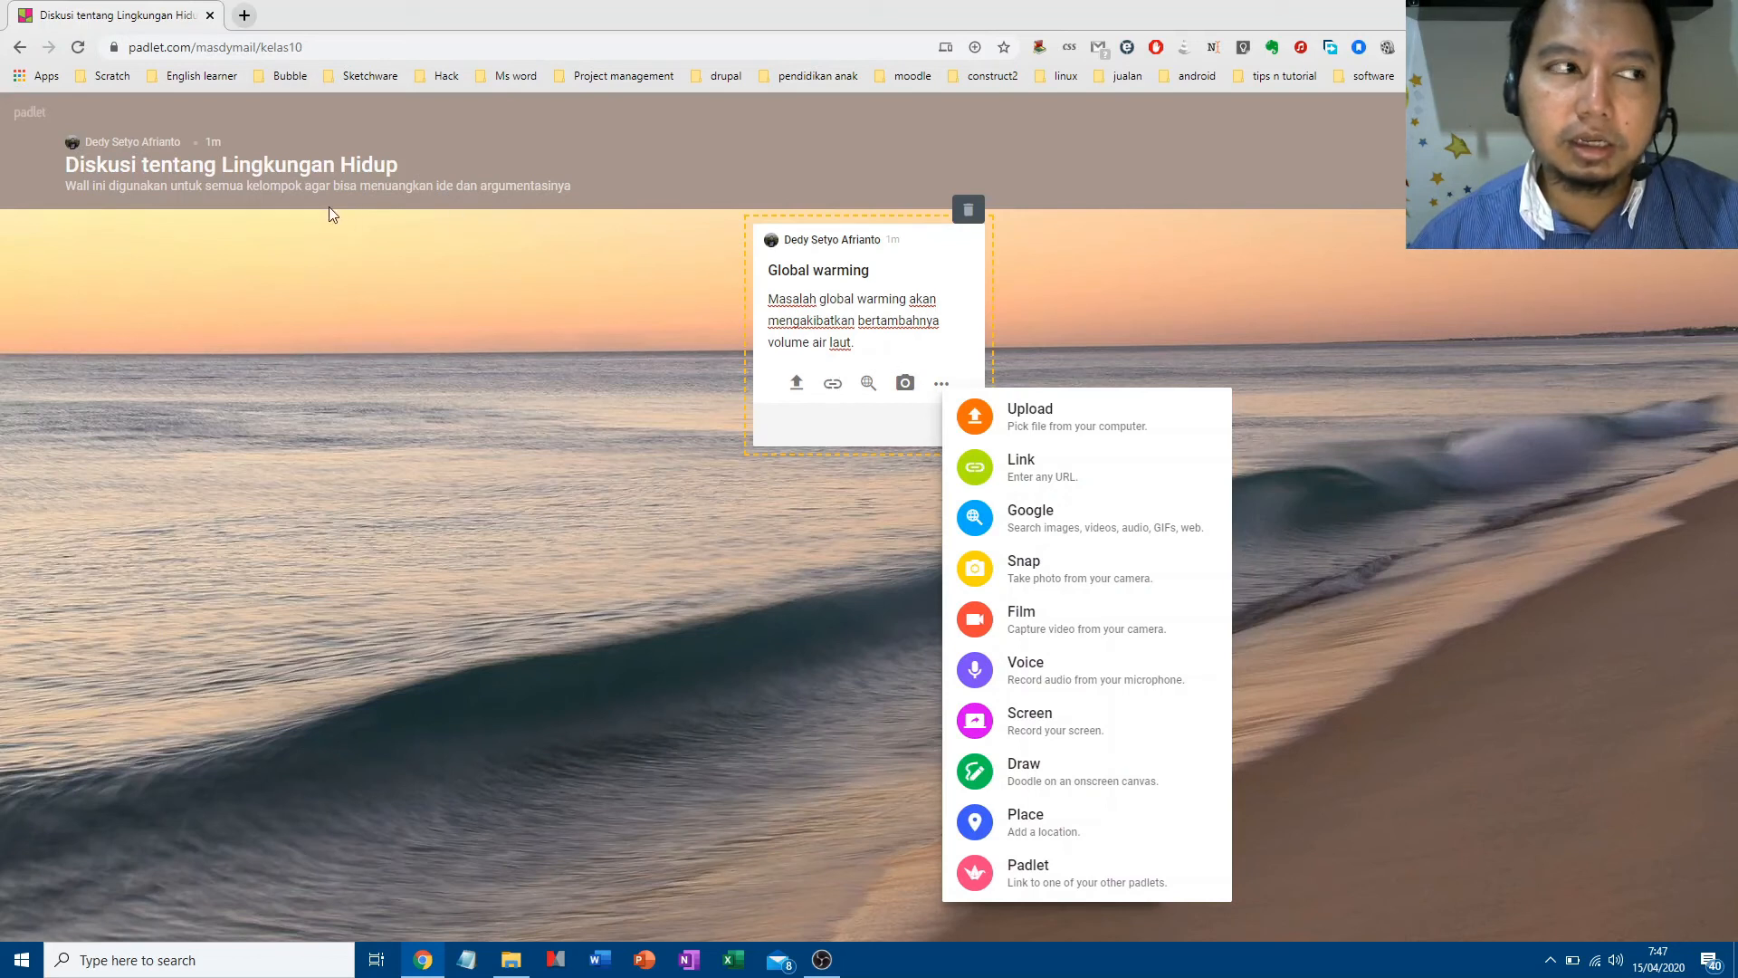
left_click(243, 17)
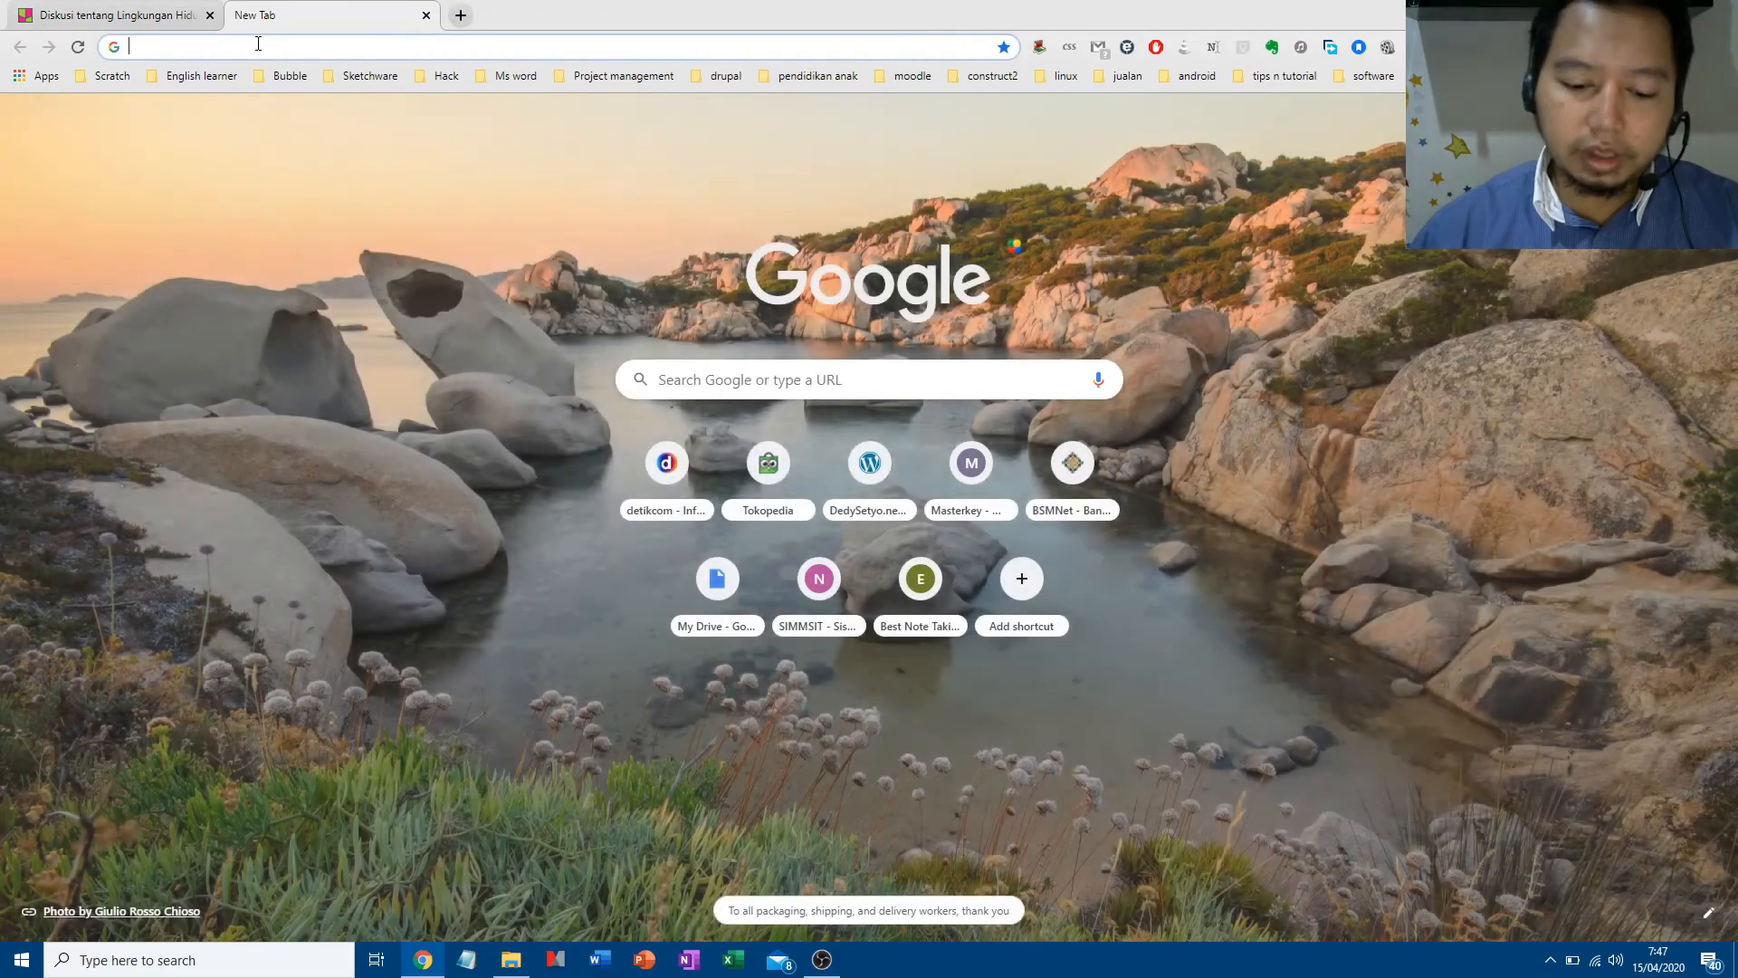
type("global ")
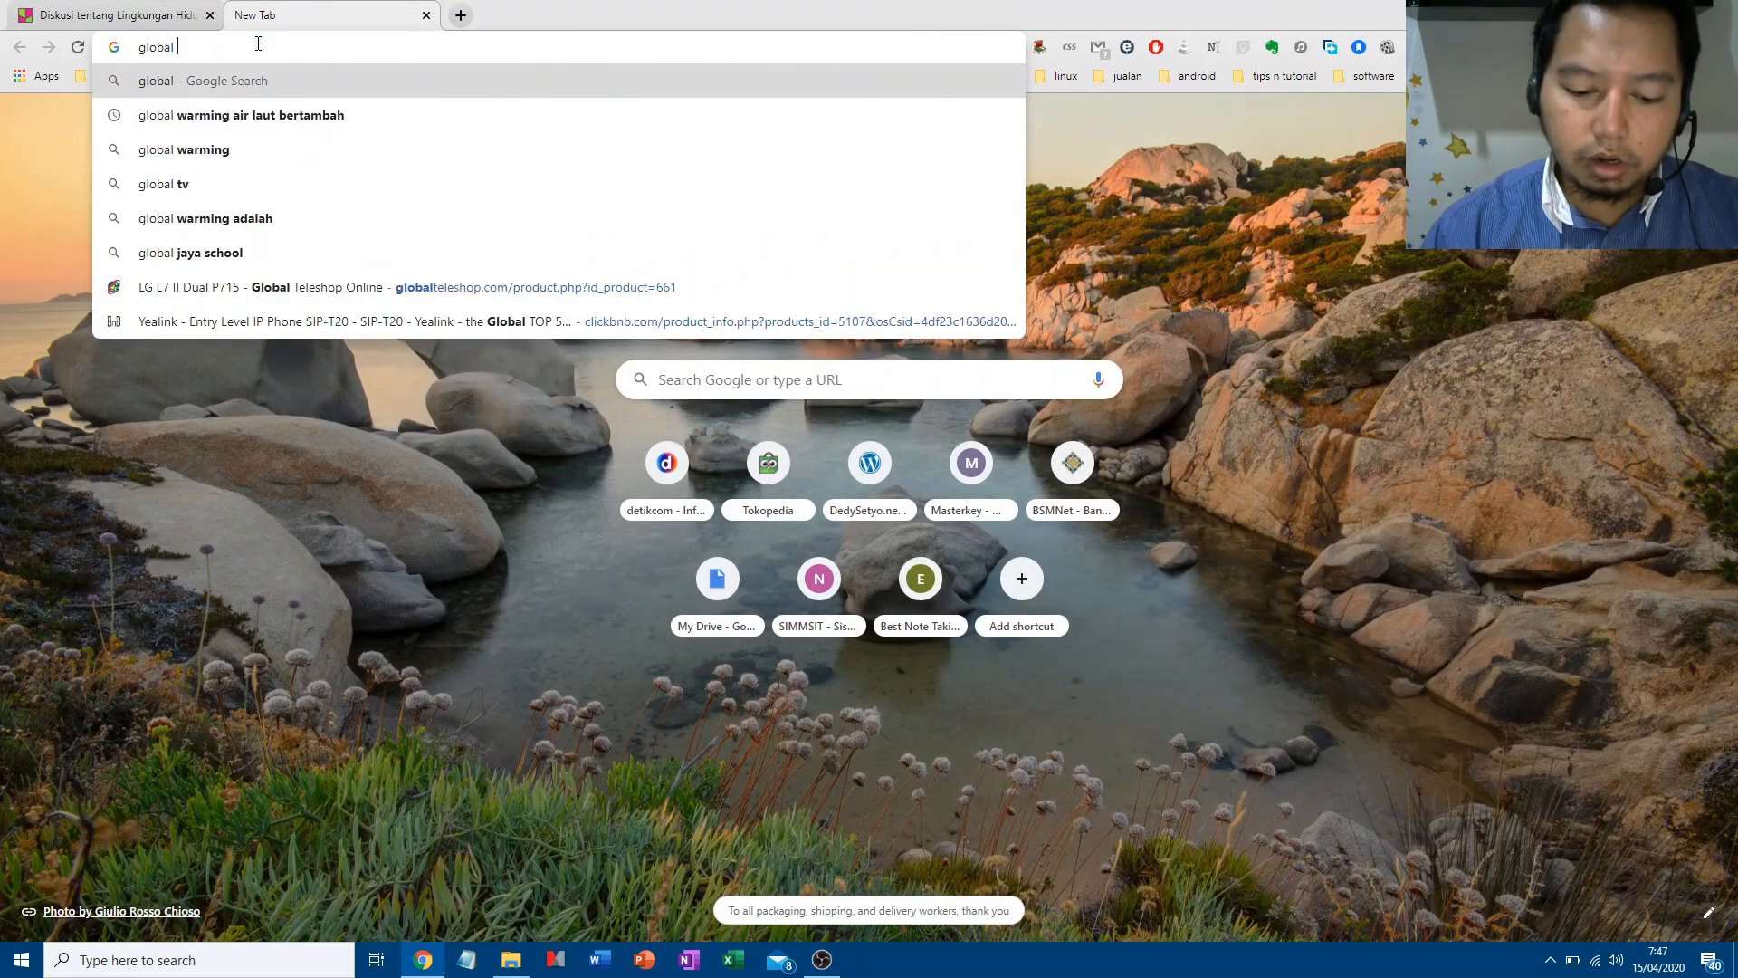
type("warming")
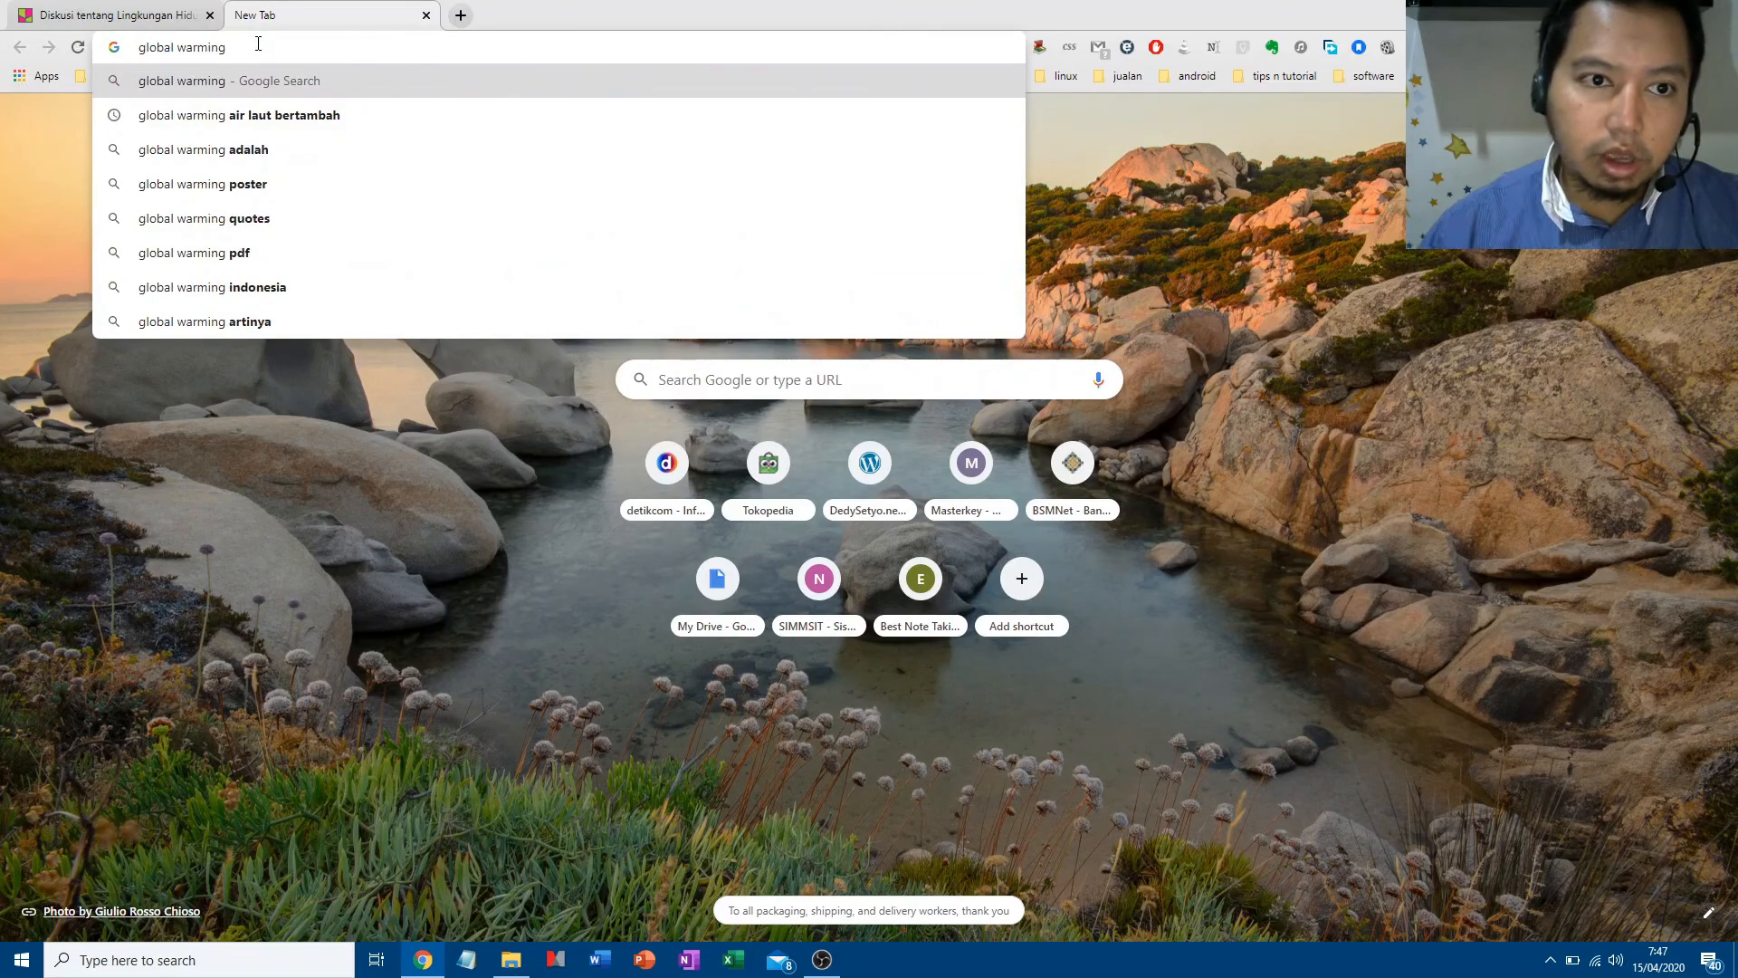
left_click(263, 126)
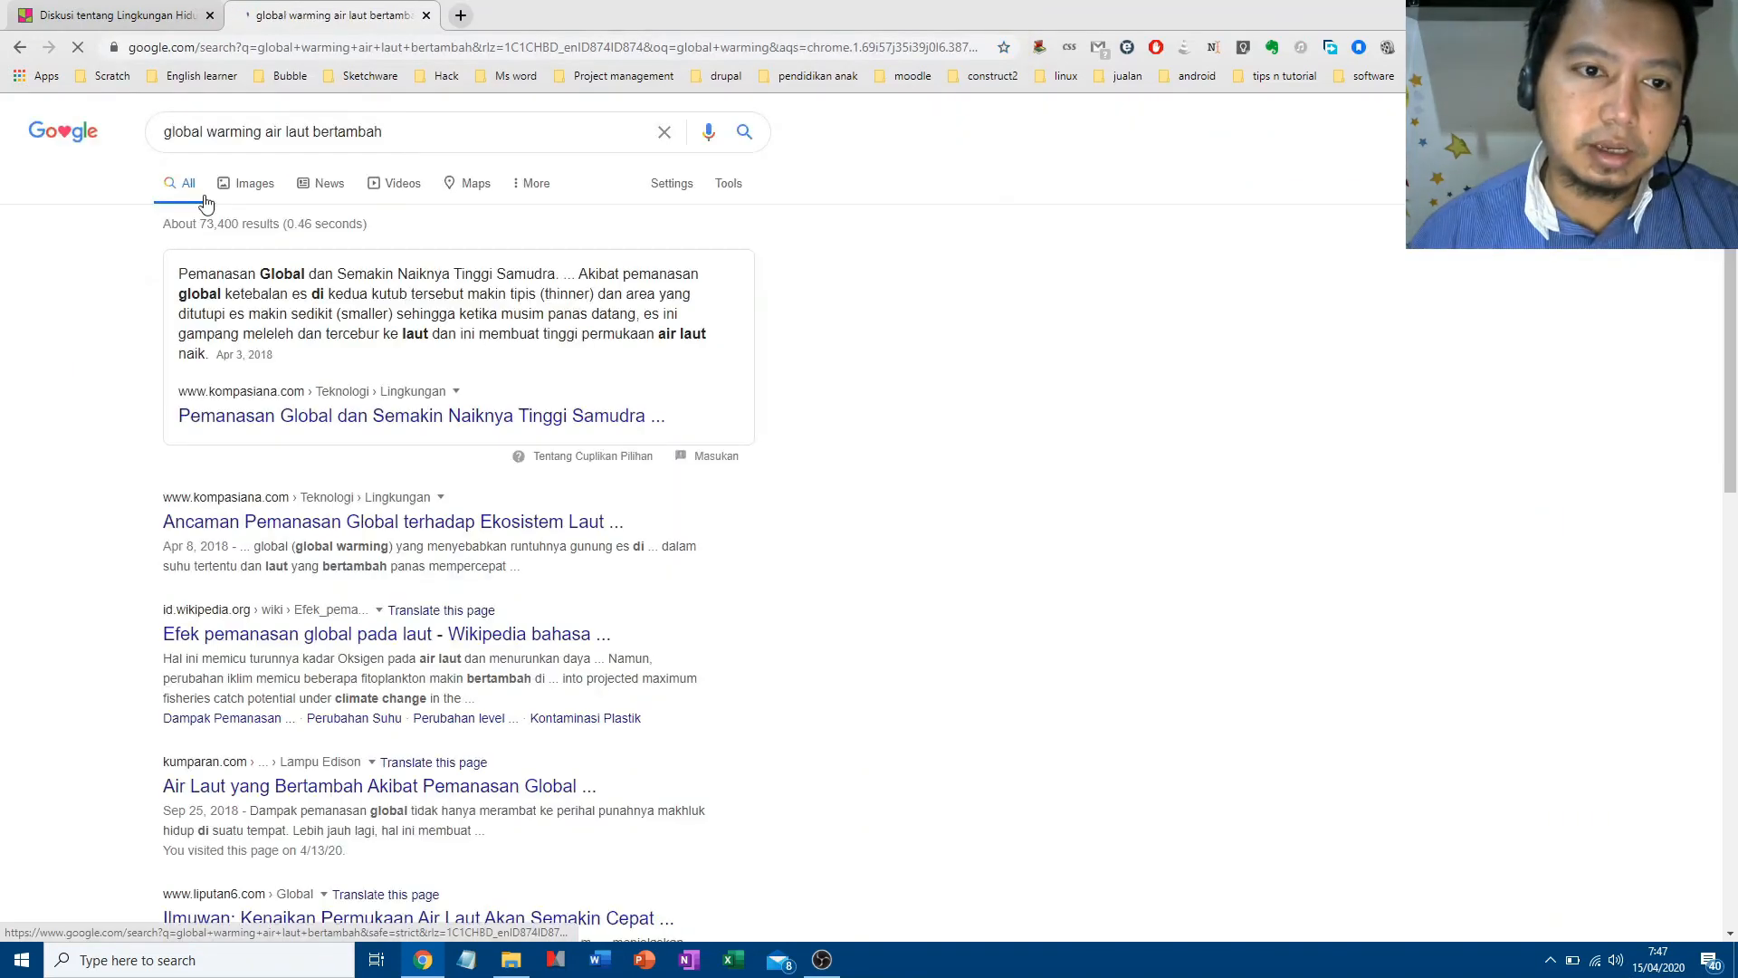
Open the kumparan.com article "Air Laut yang Bertambah Akibat Pemanasan Global" from the search results in a new browser tab.
scroll(58, 497, "down", 1)
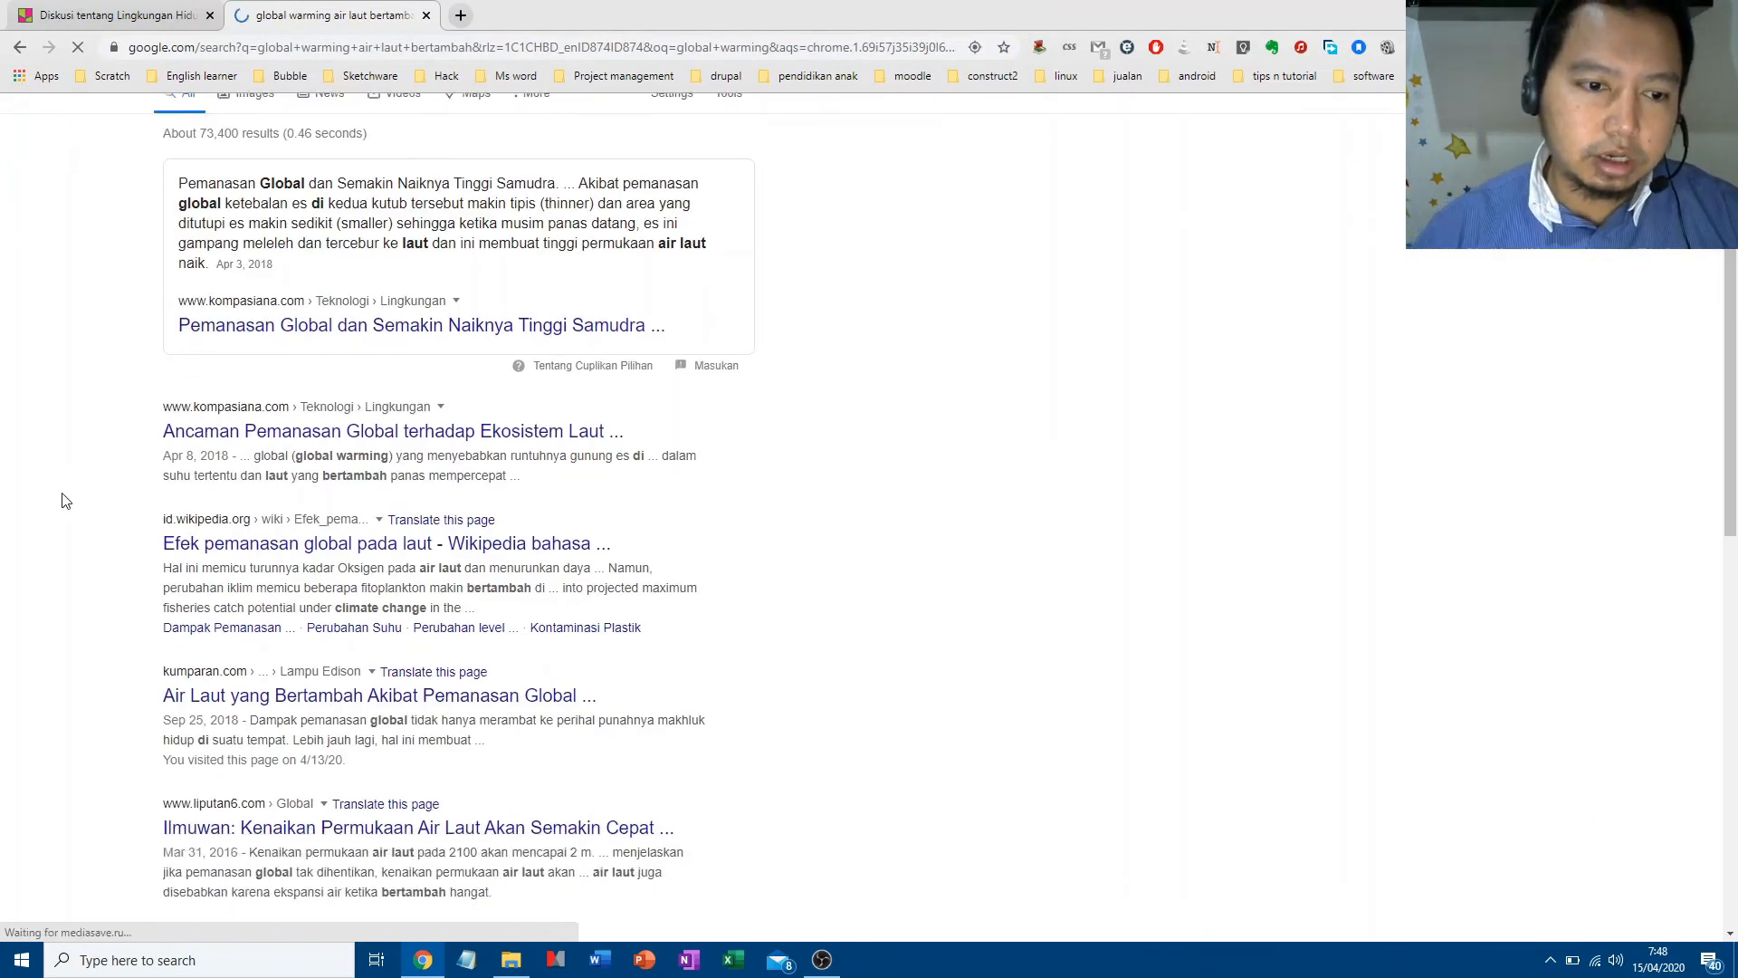
scroll(65, 501, "down", 1)
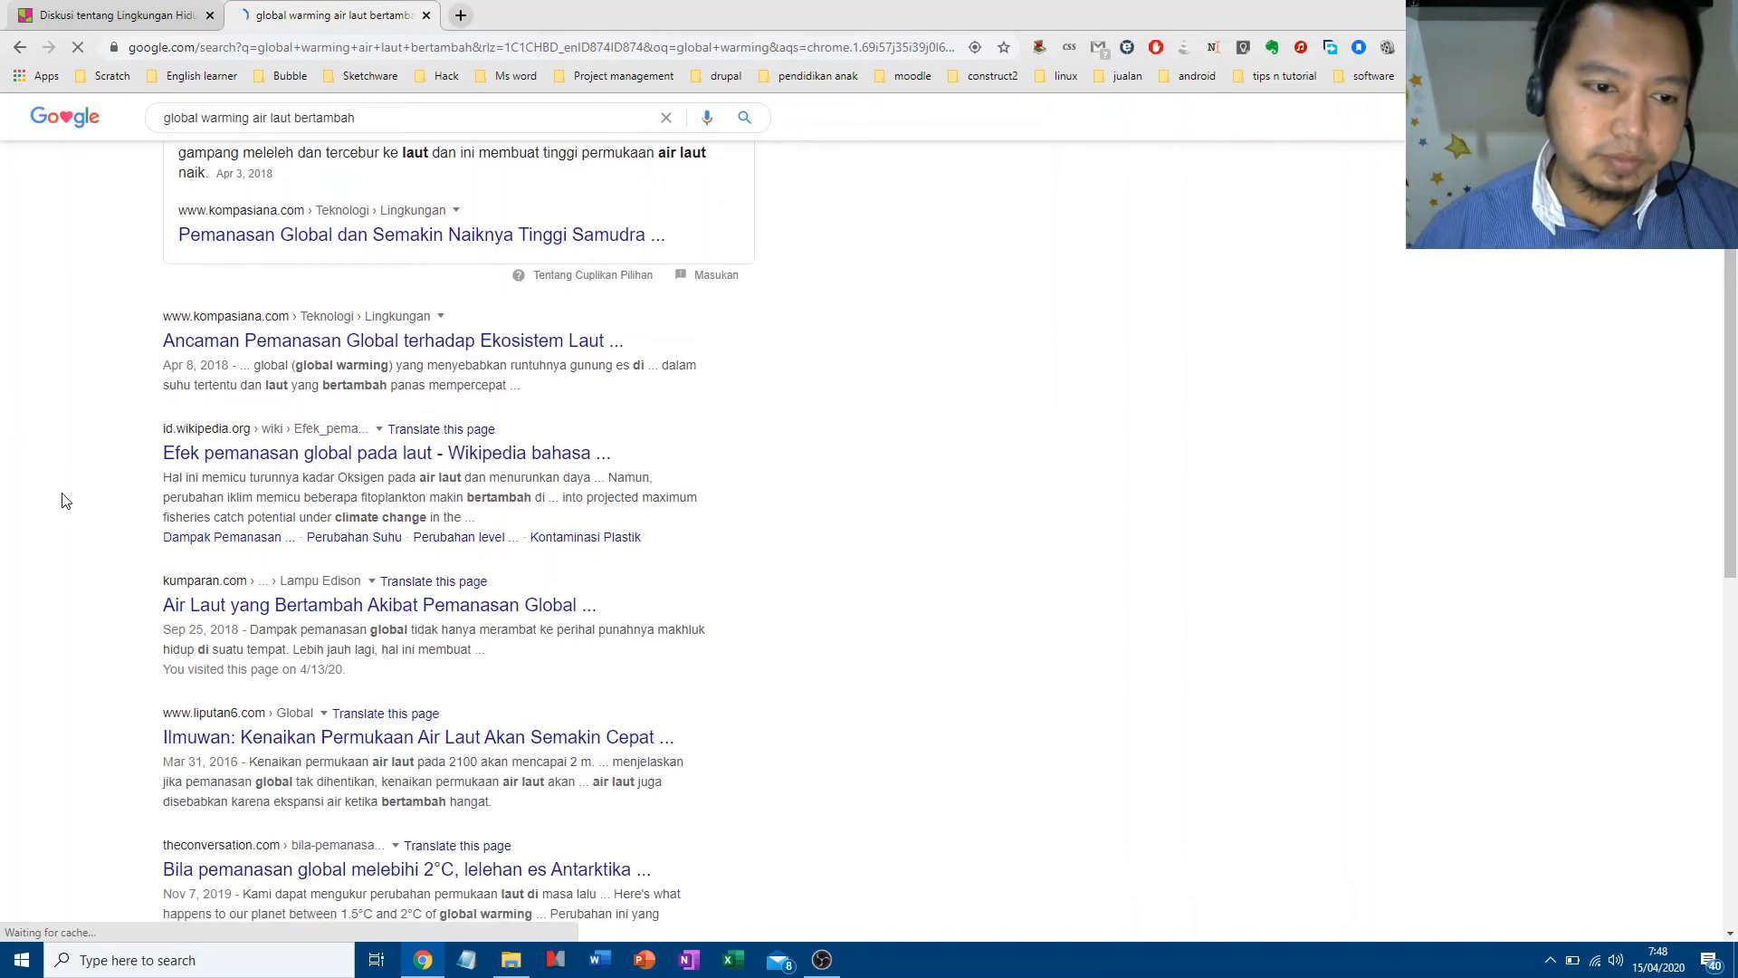
right_click(370, 614)
left_click(579, 260)
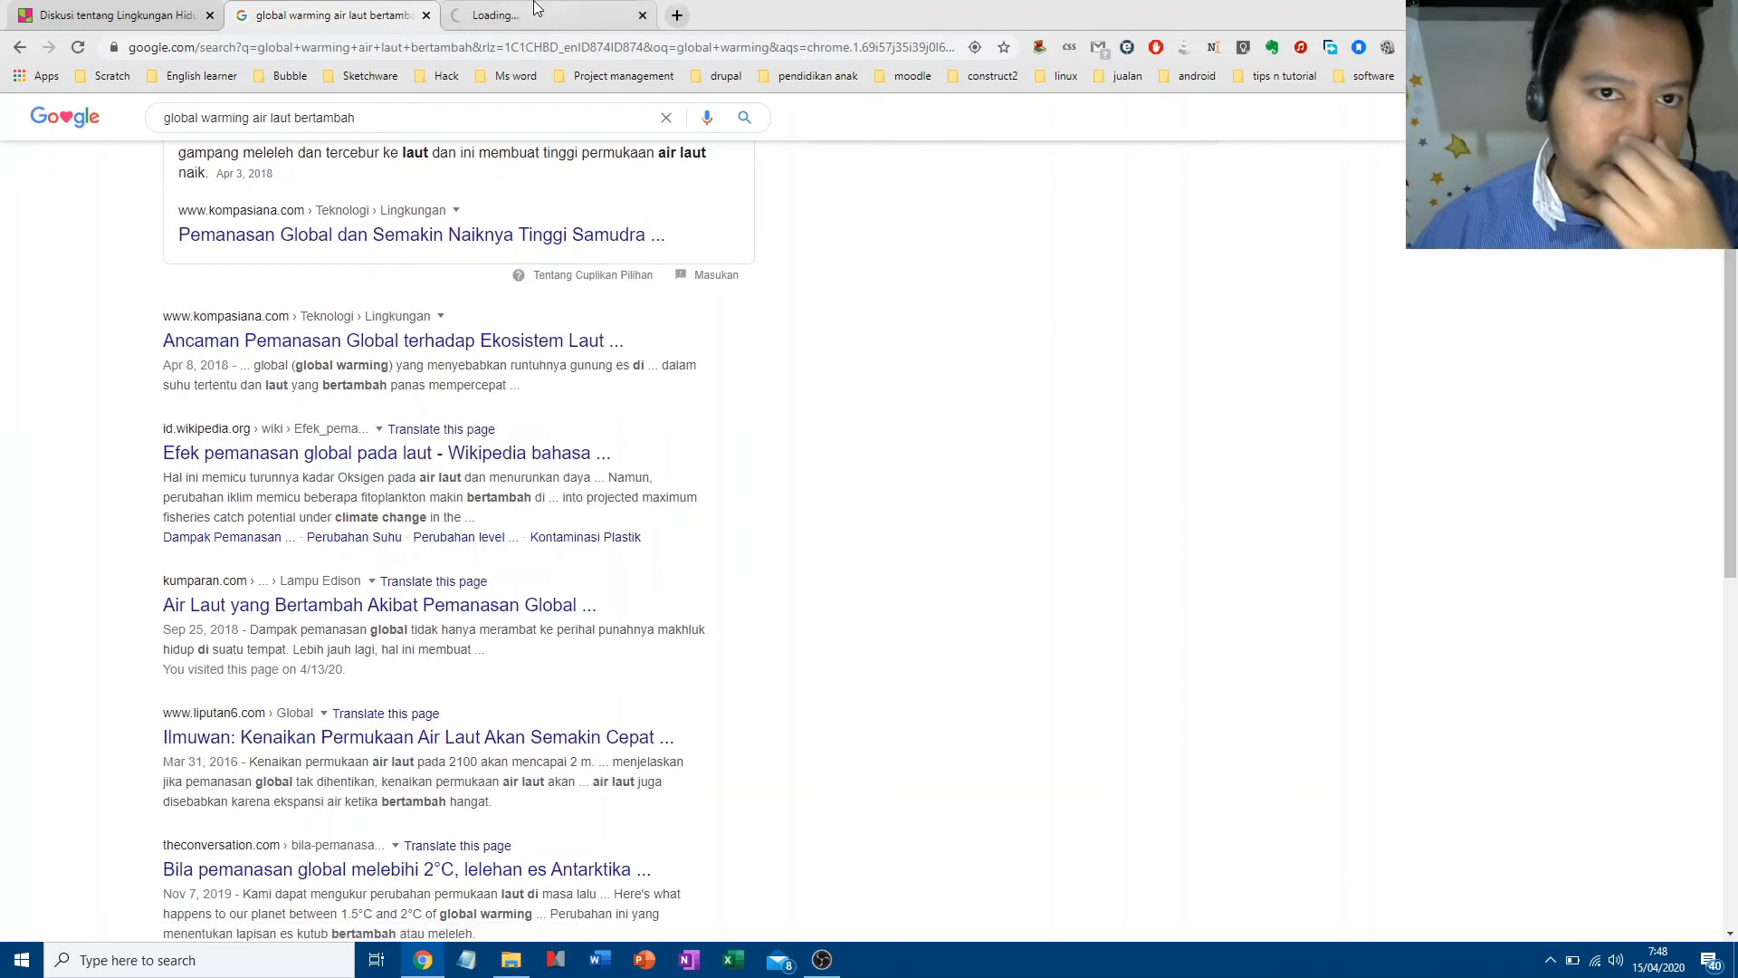
Copy the web address of the kumparan.com article "Air Laut yang Bertambah Akibat Pemanasan Global".
left_click(535, 7)
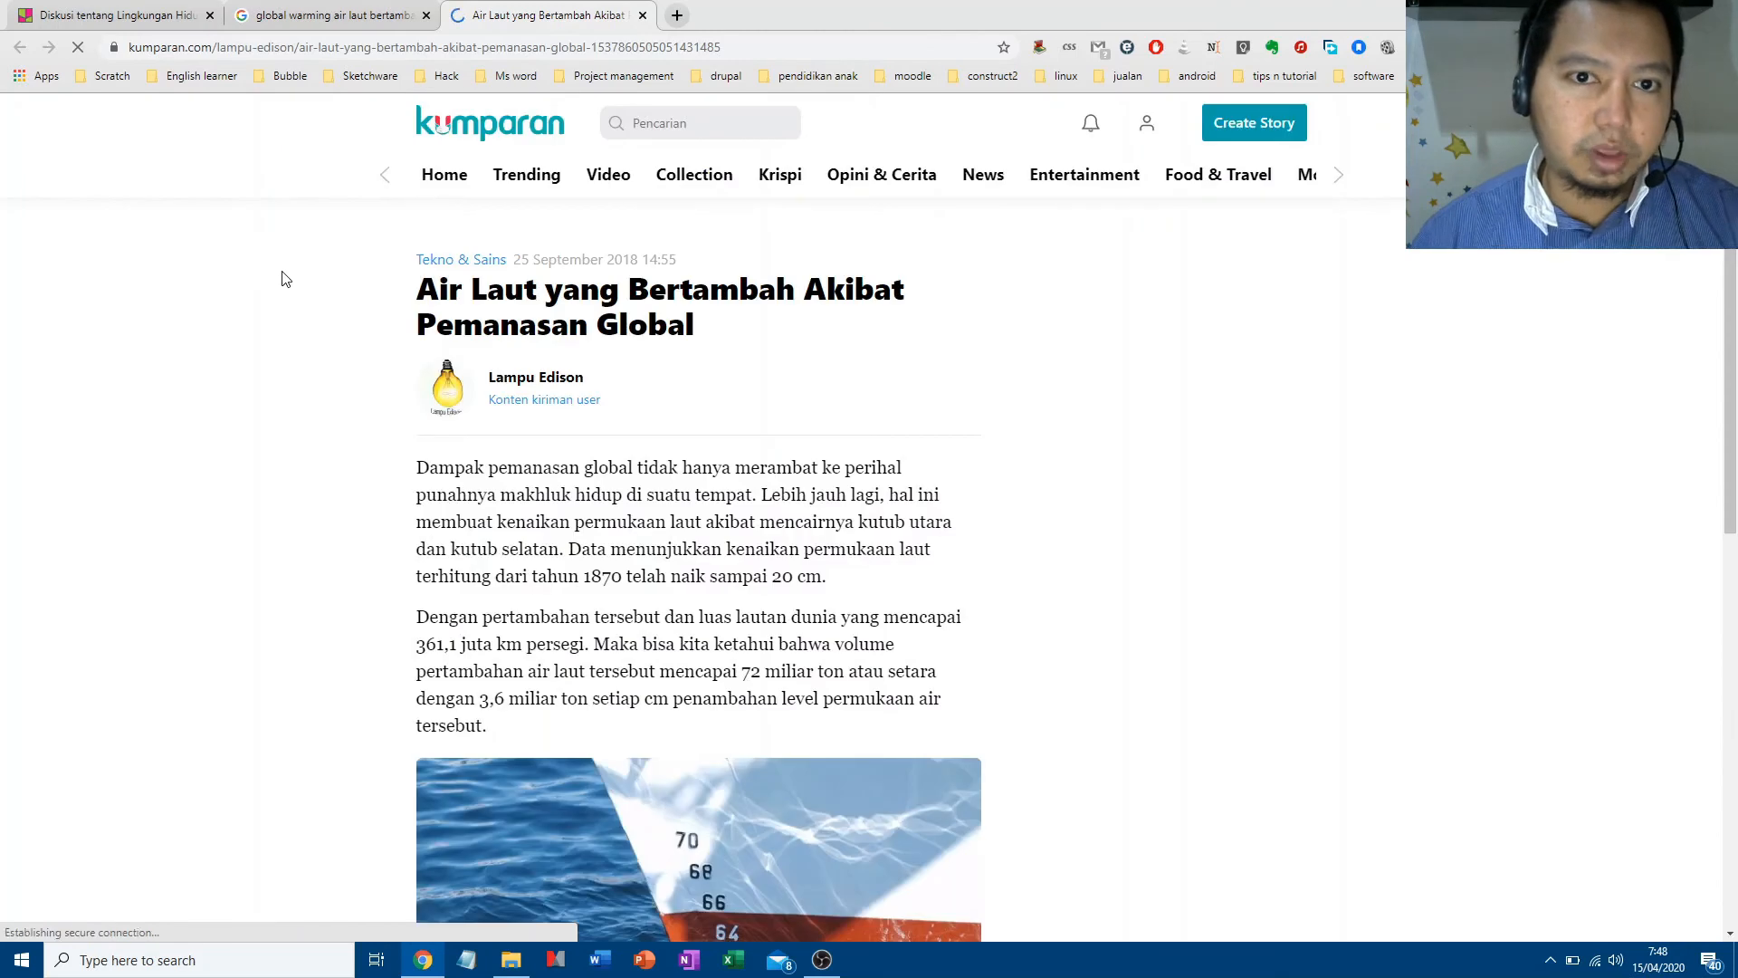
left_click(443, 47)
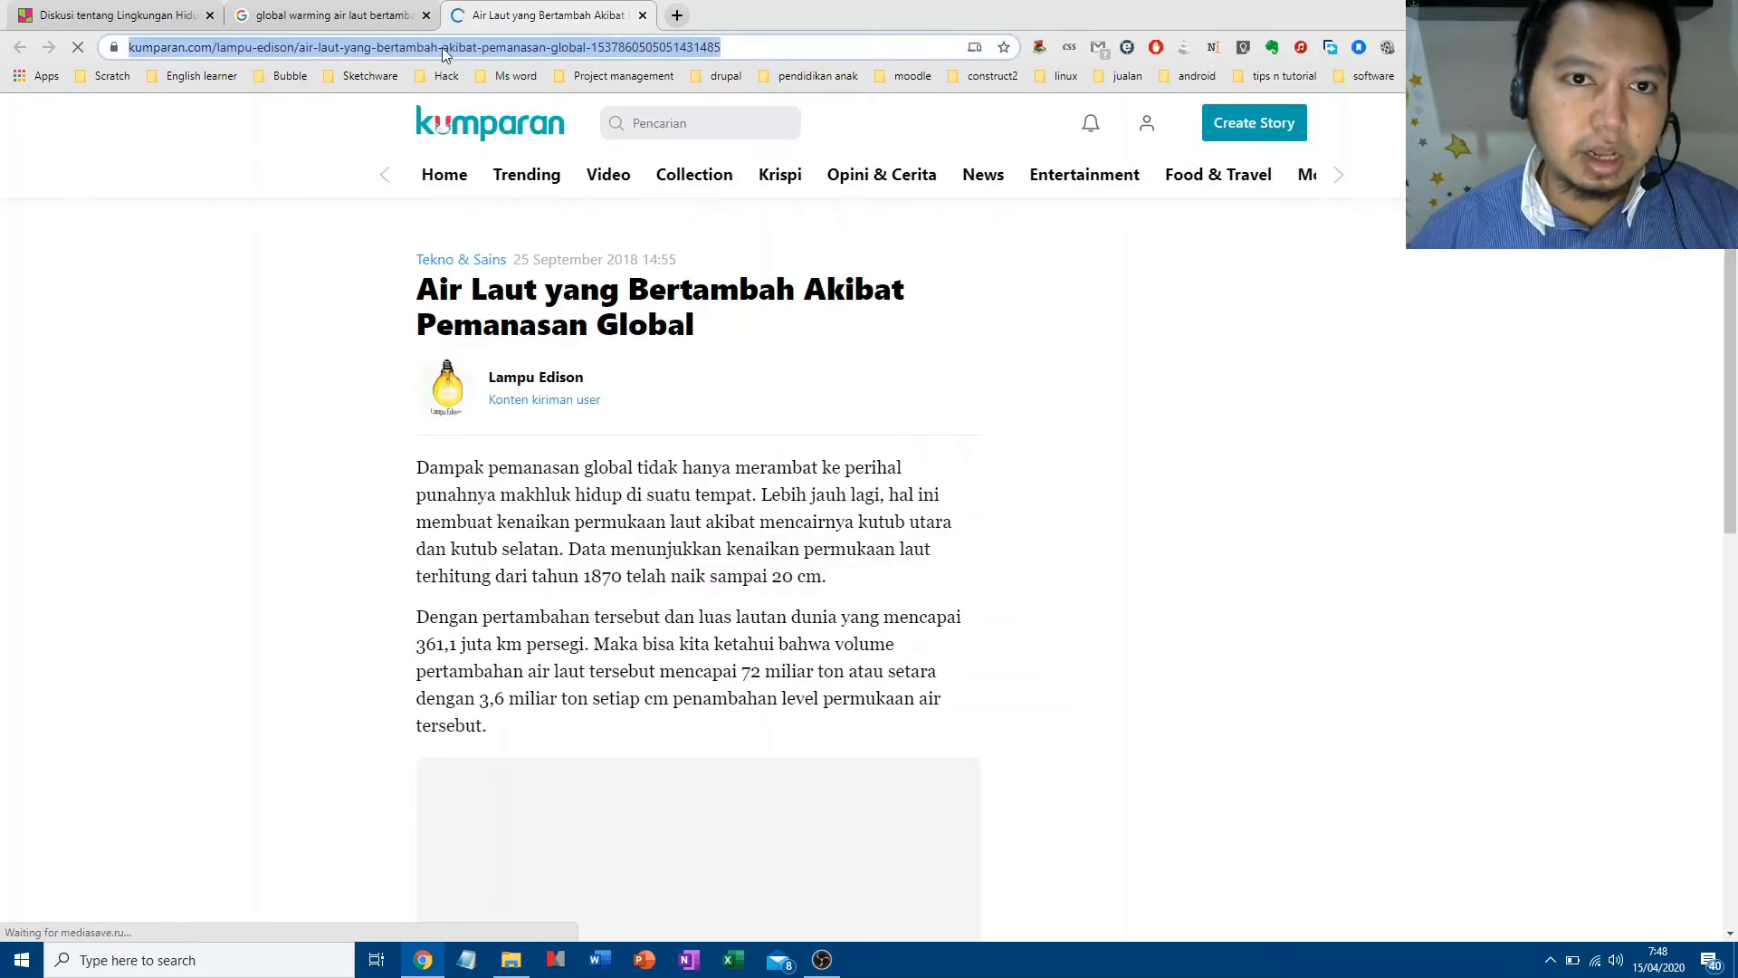
right_click(349, 52)
left_click(389, 174)
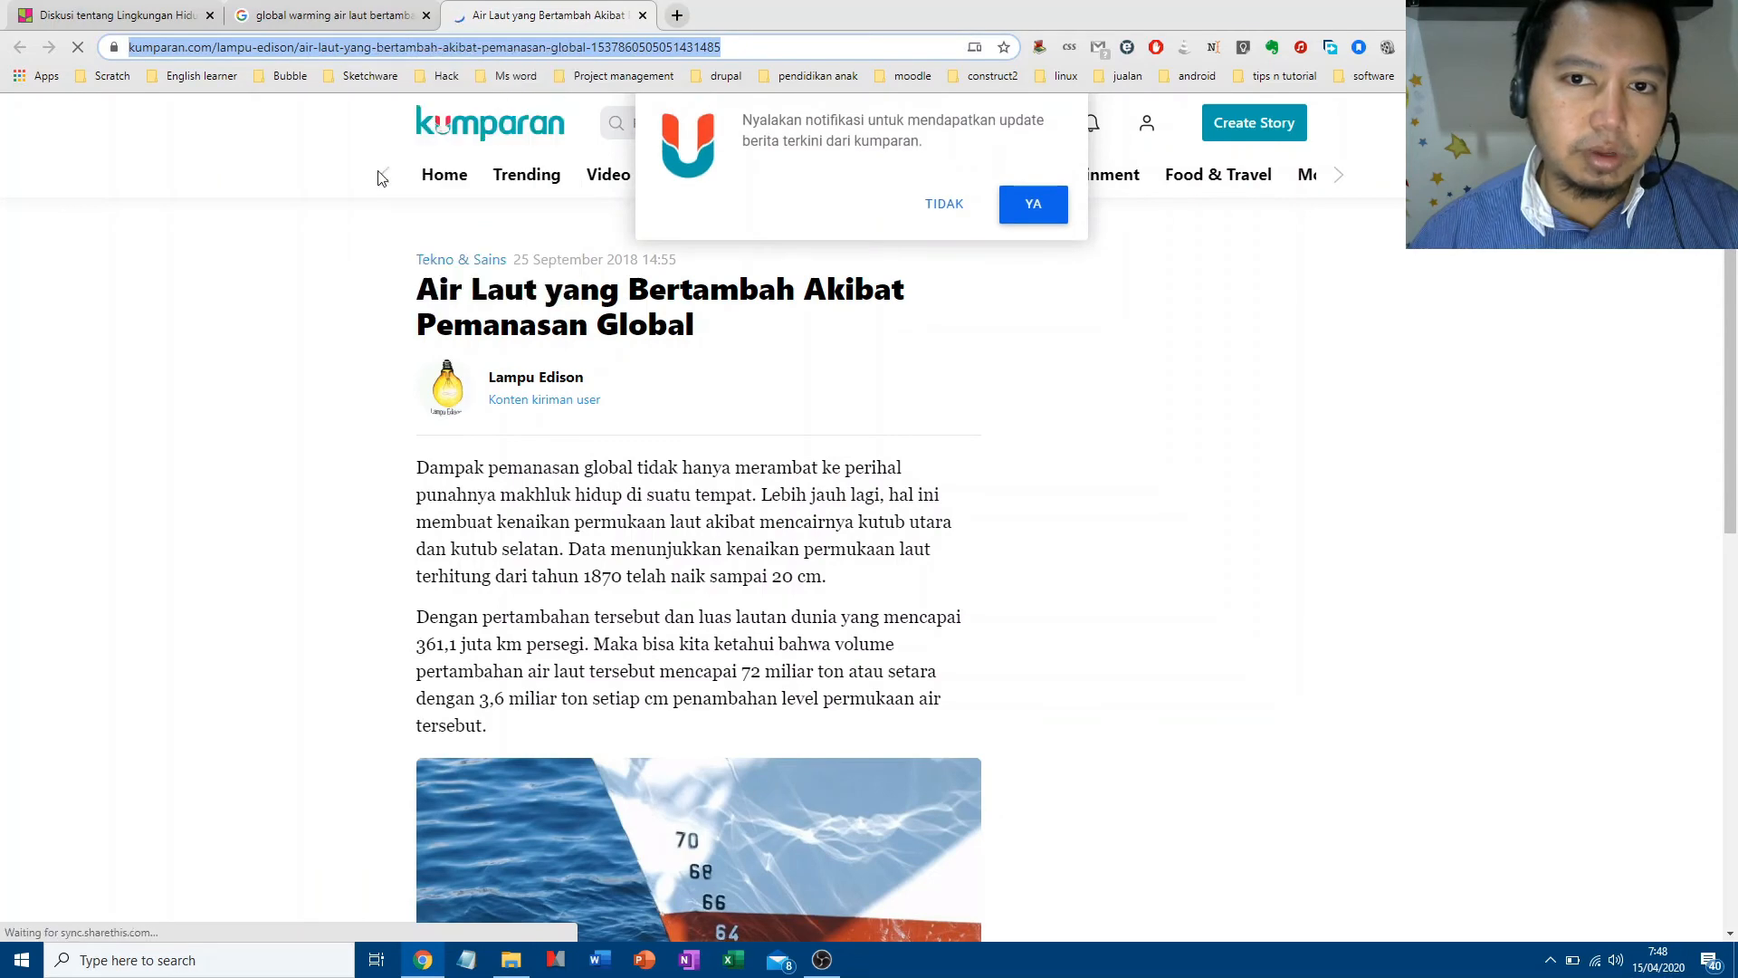
Return to the padlet, attach the copied article address to the "Global warming" post as a link, and finish editing the post.
left_click(149, 22)
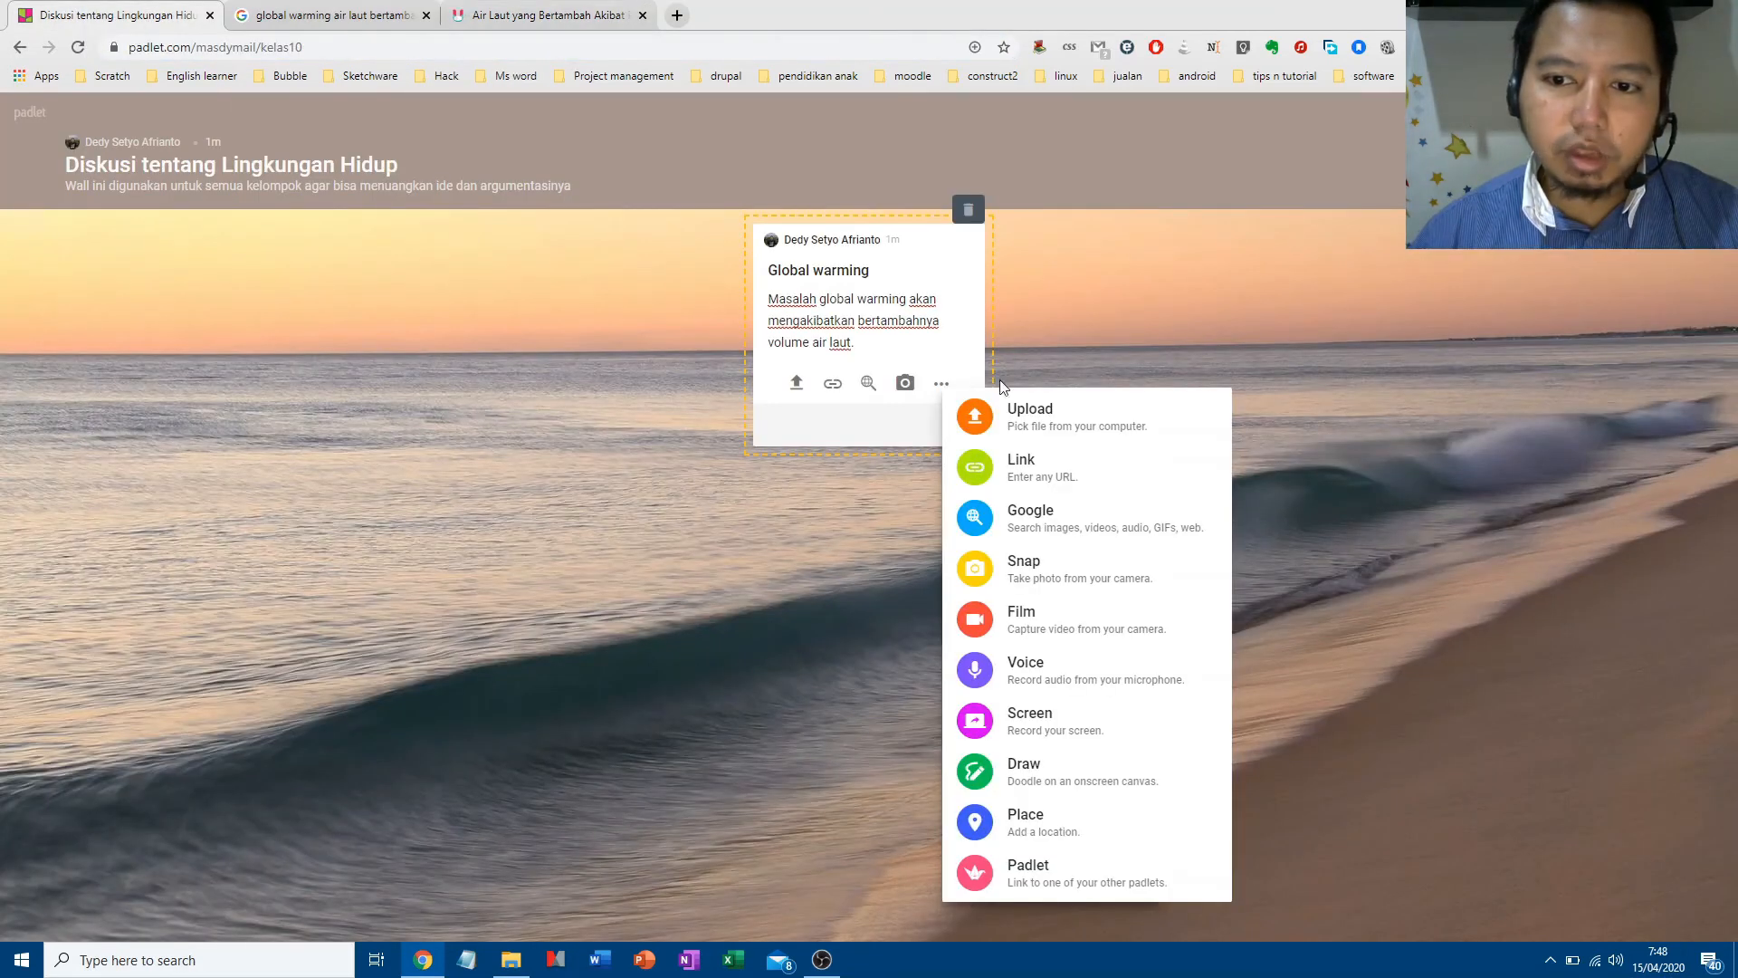
left_click(1077, 482)
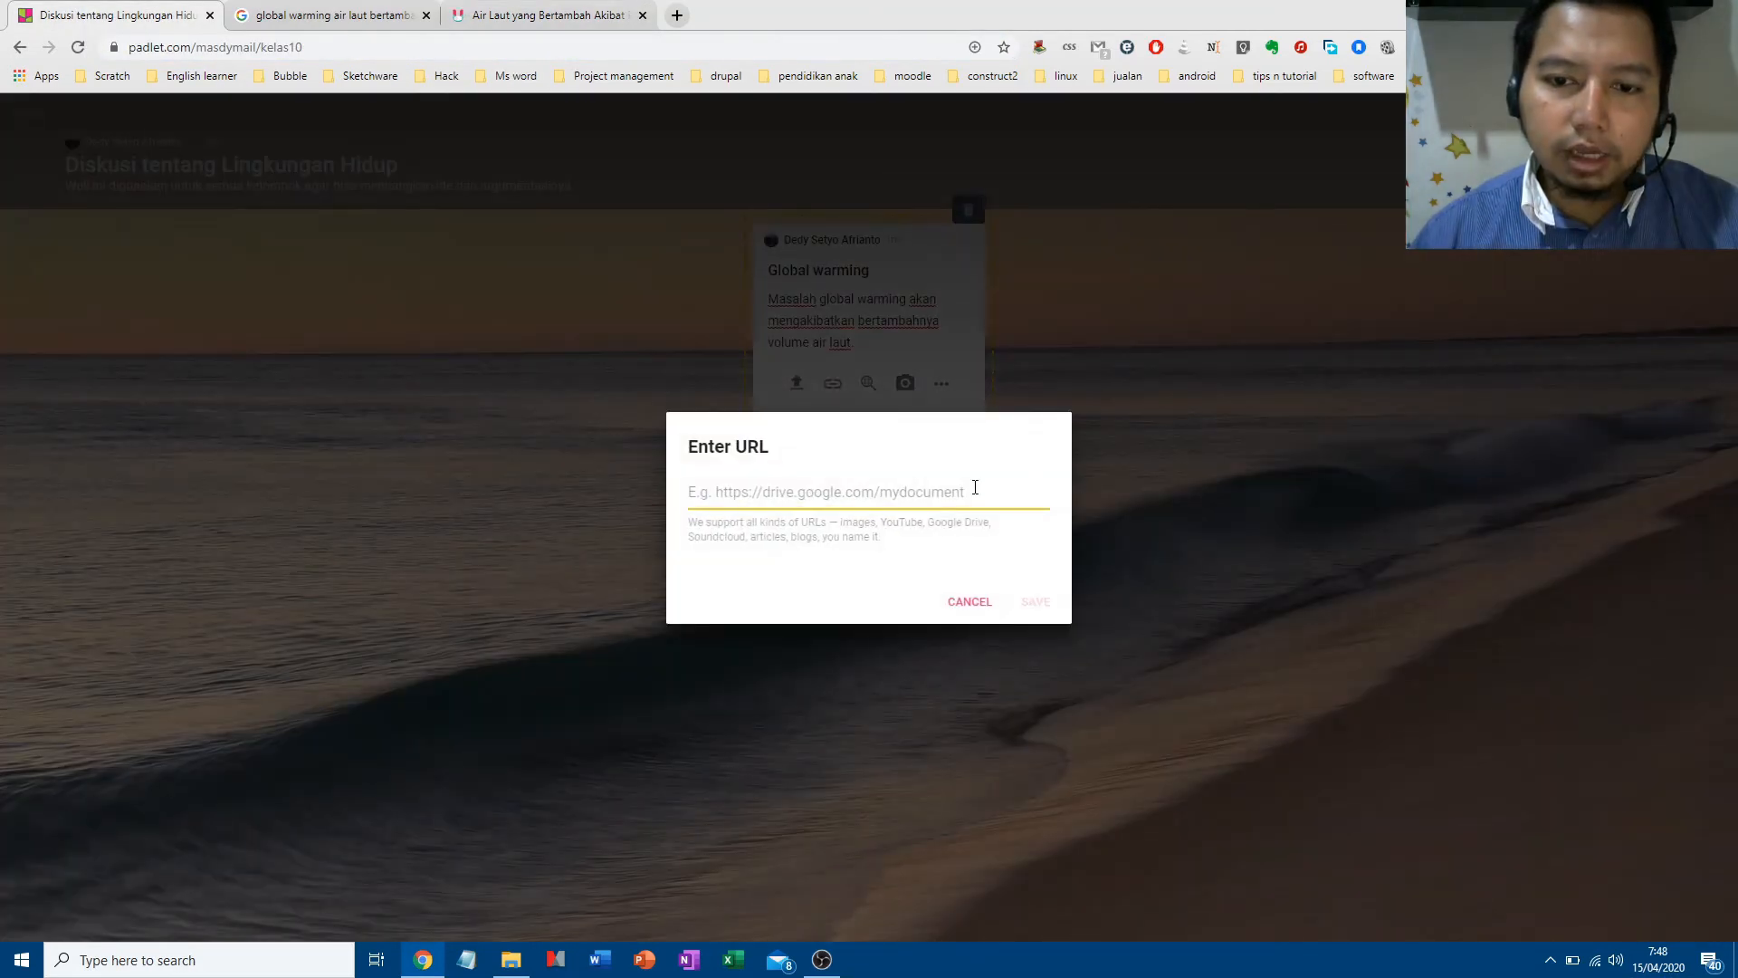
key("ctrl+v")
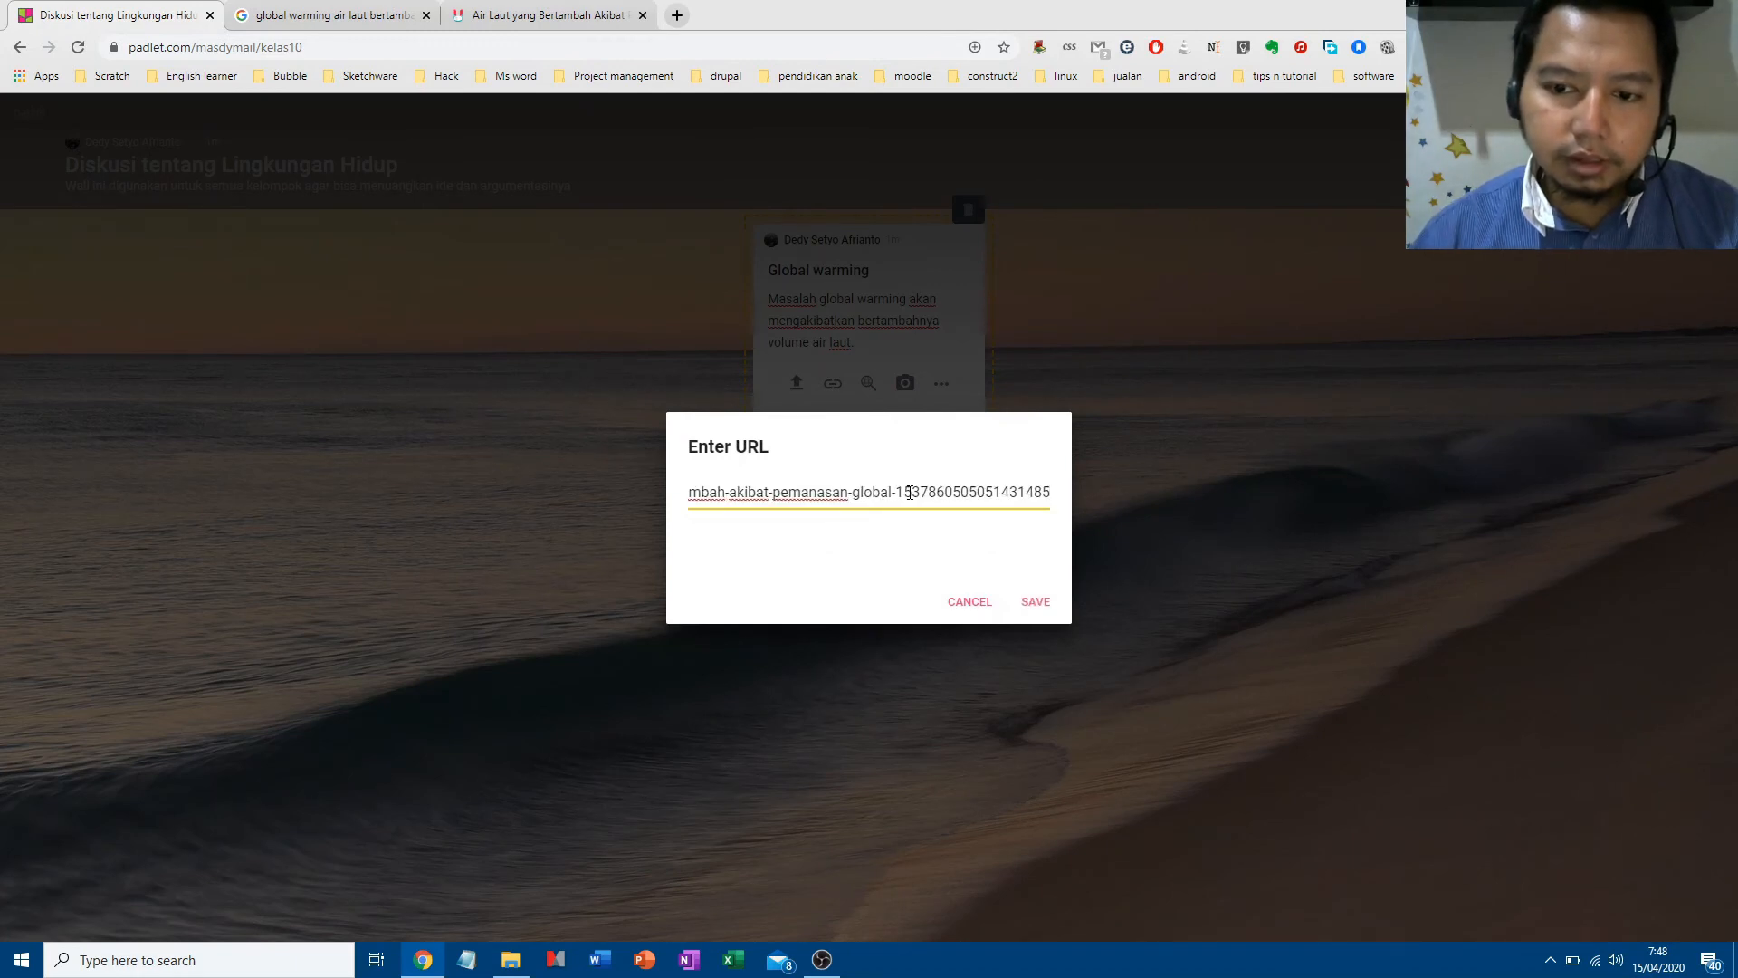
left_click(1035, 601)
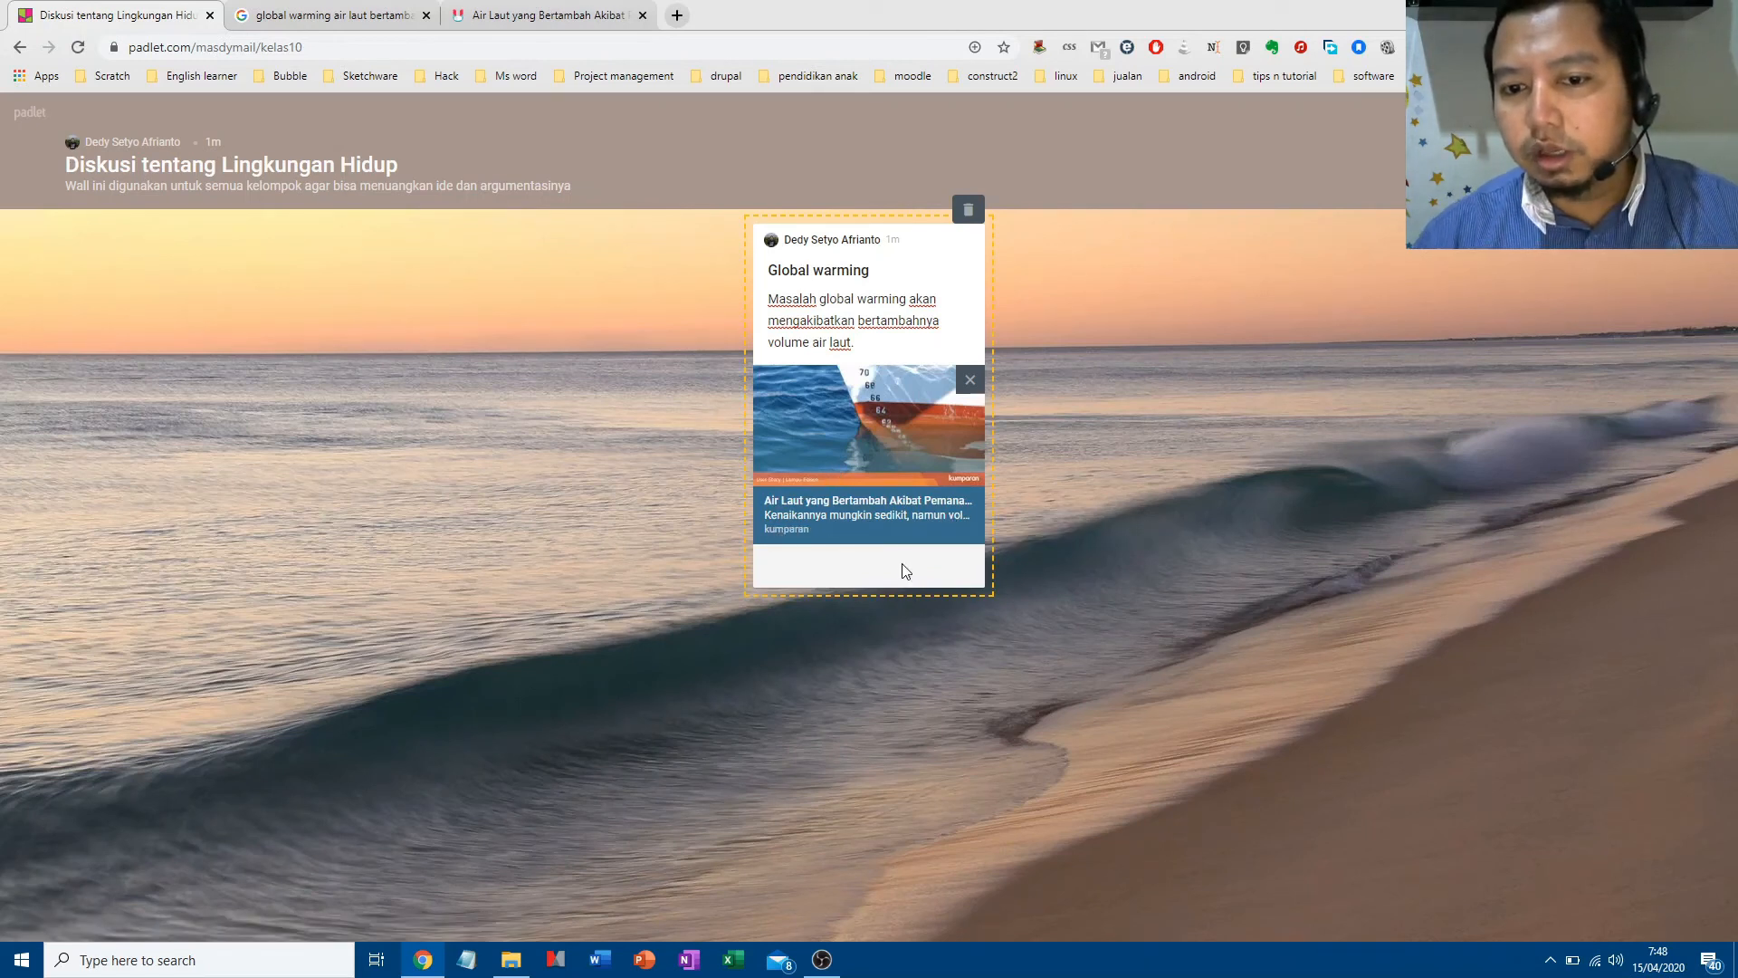
left_click(981, 705)
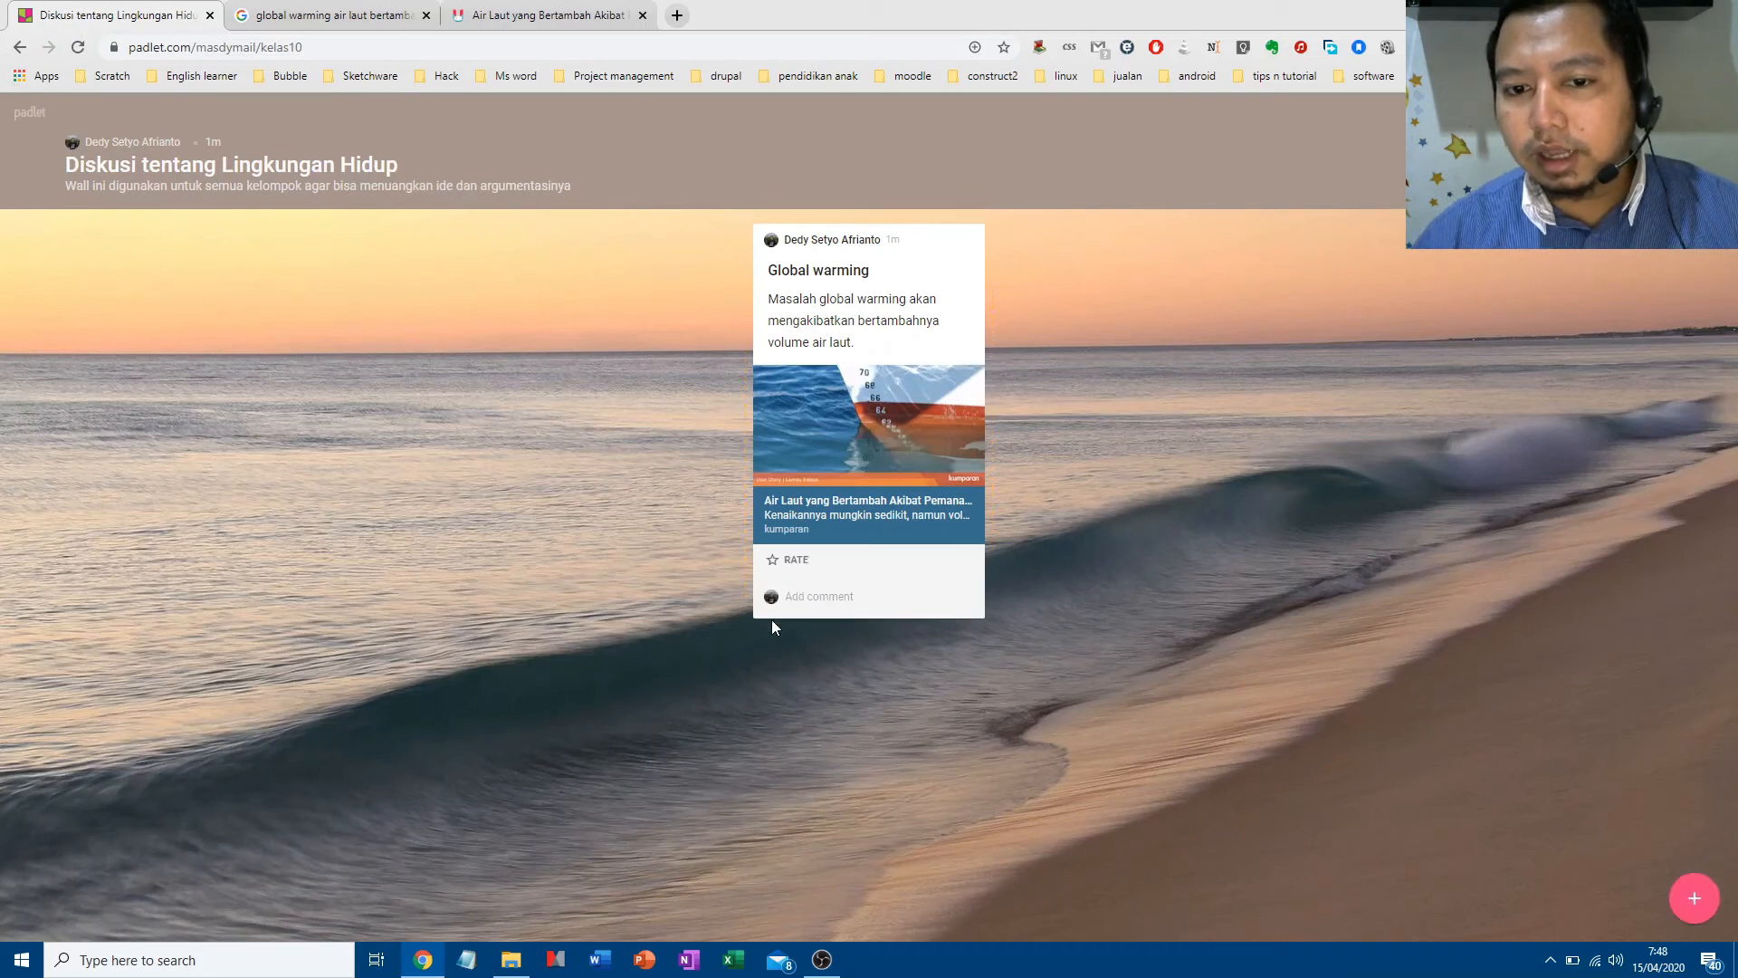
Add the comment "Silakan memberikan komentar pada link tersebut" to the "Global warming" post.
left_click(810, 594)
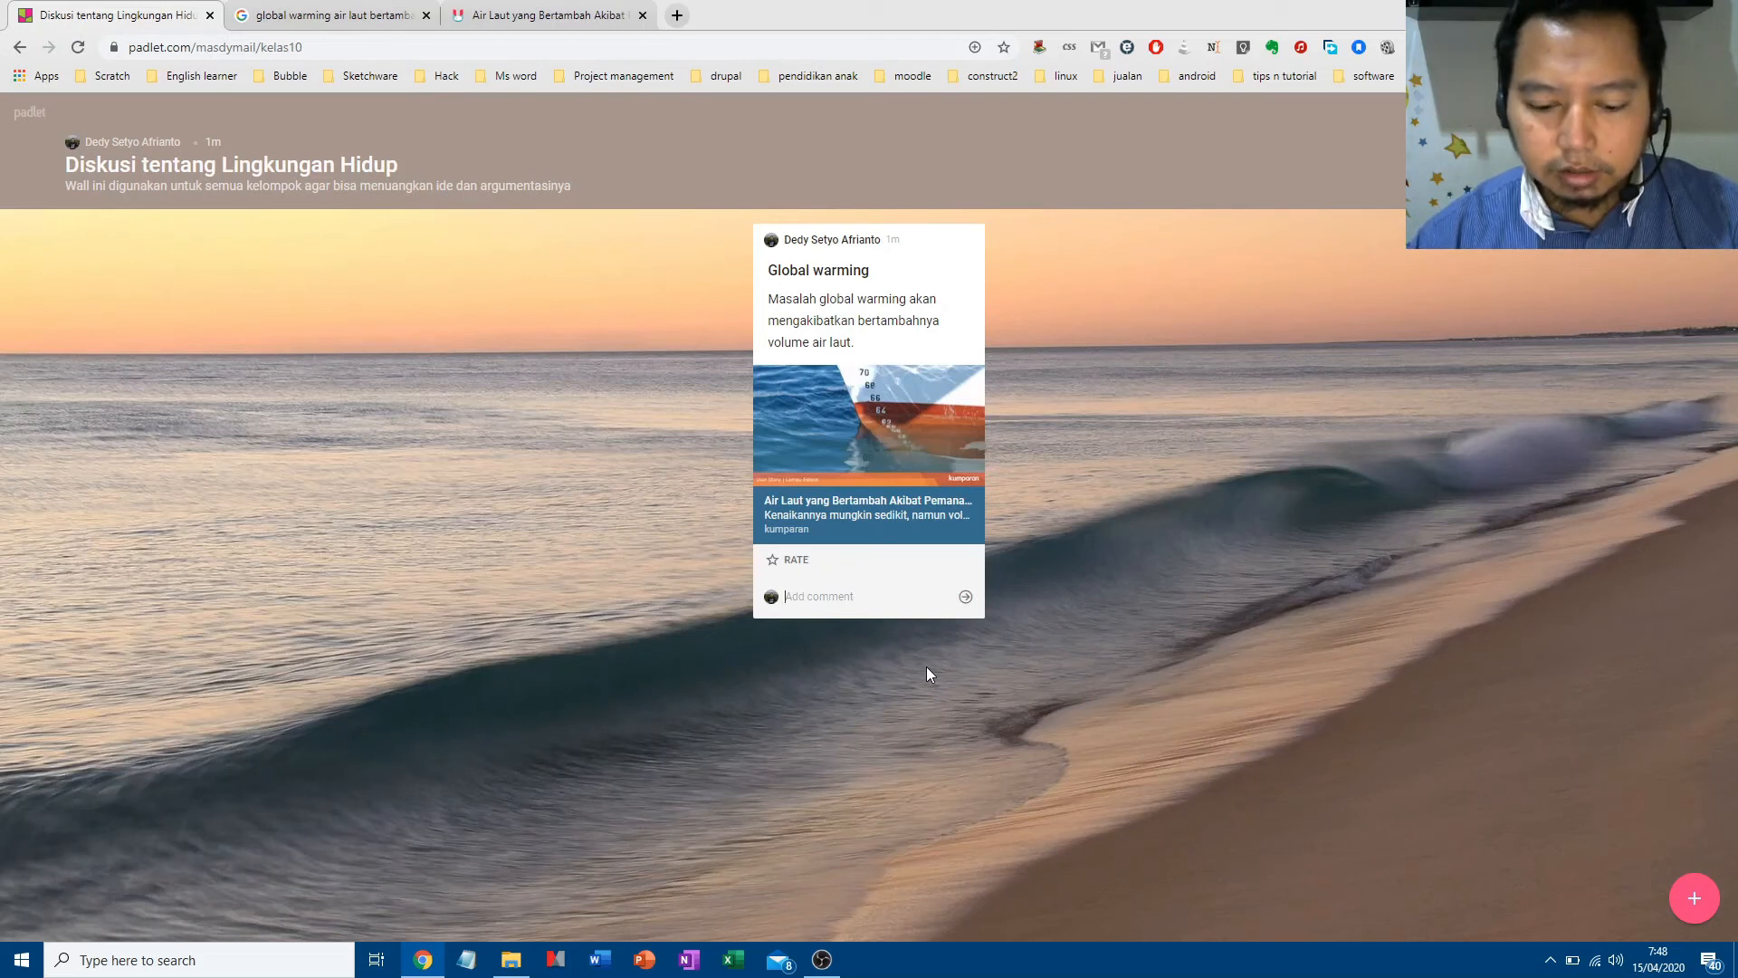
type("Sila")
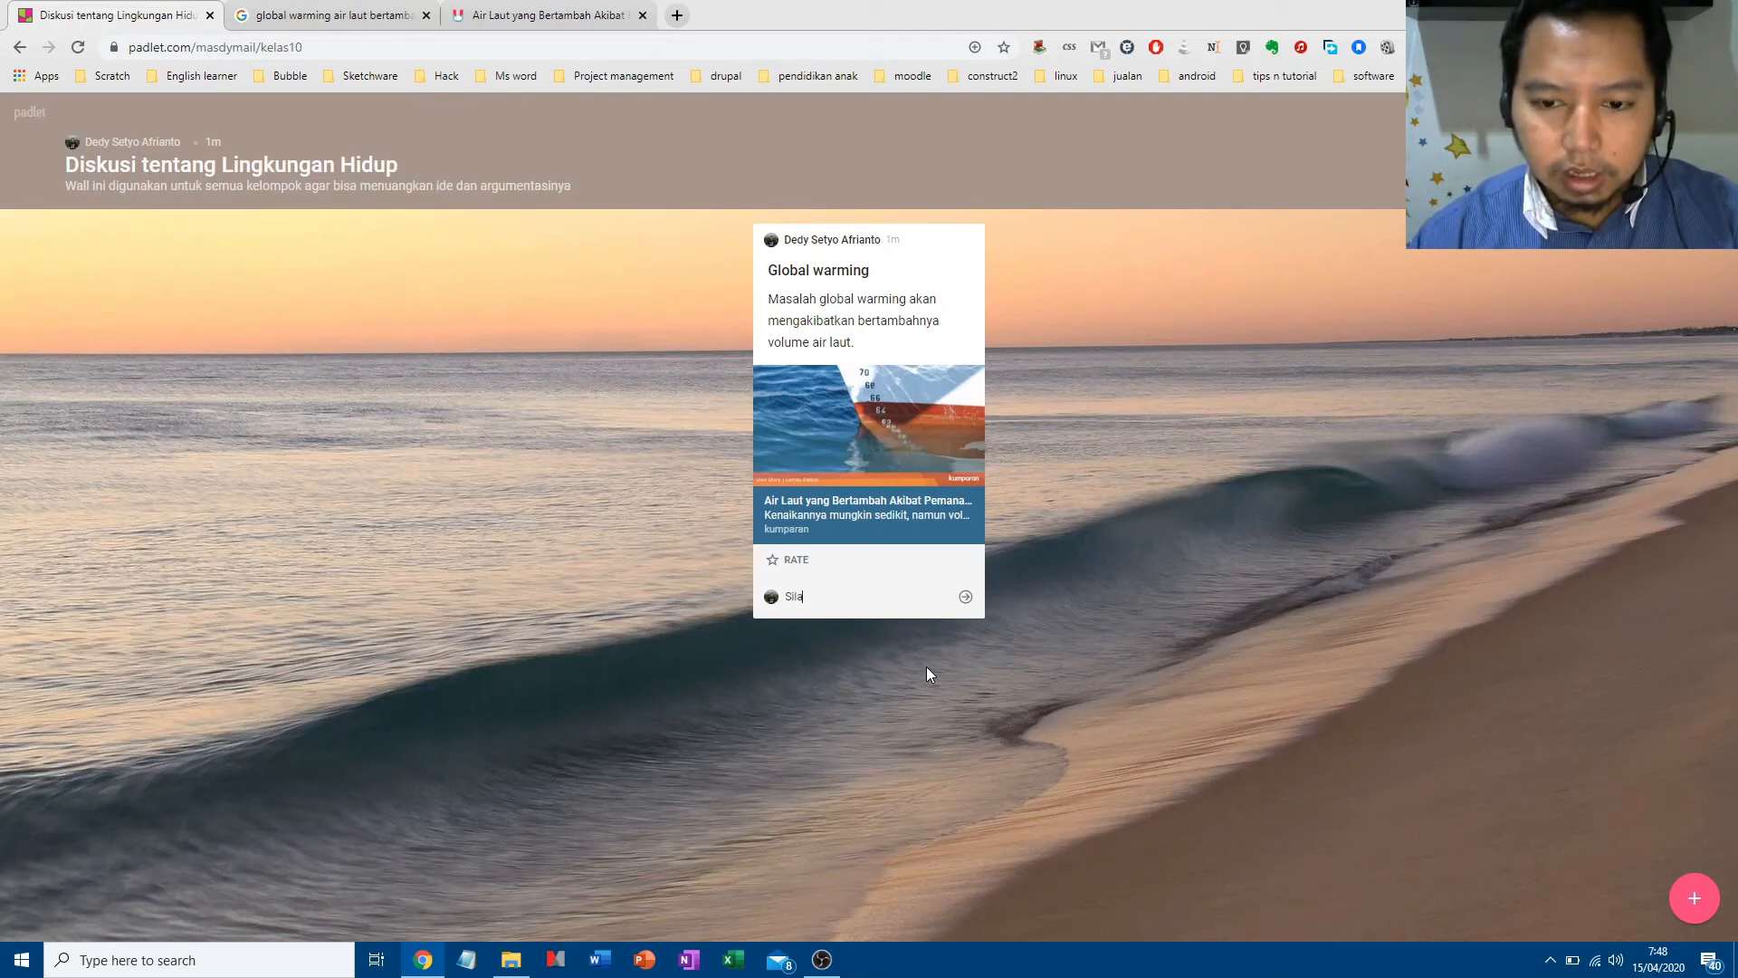
type("kan membe")
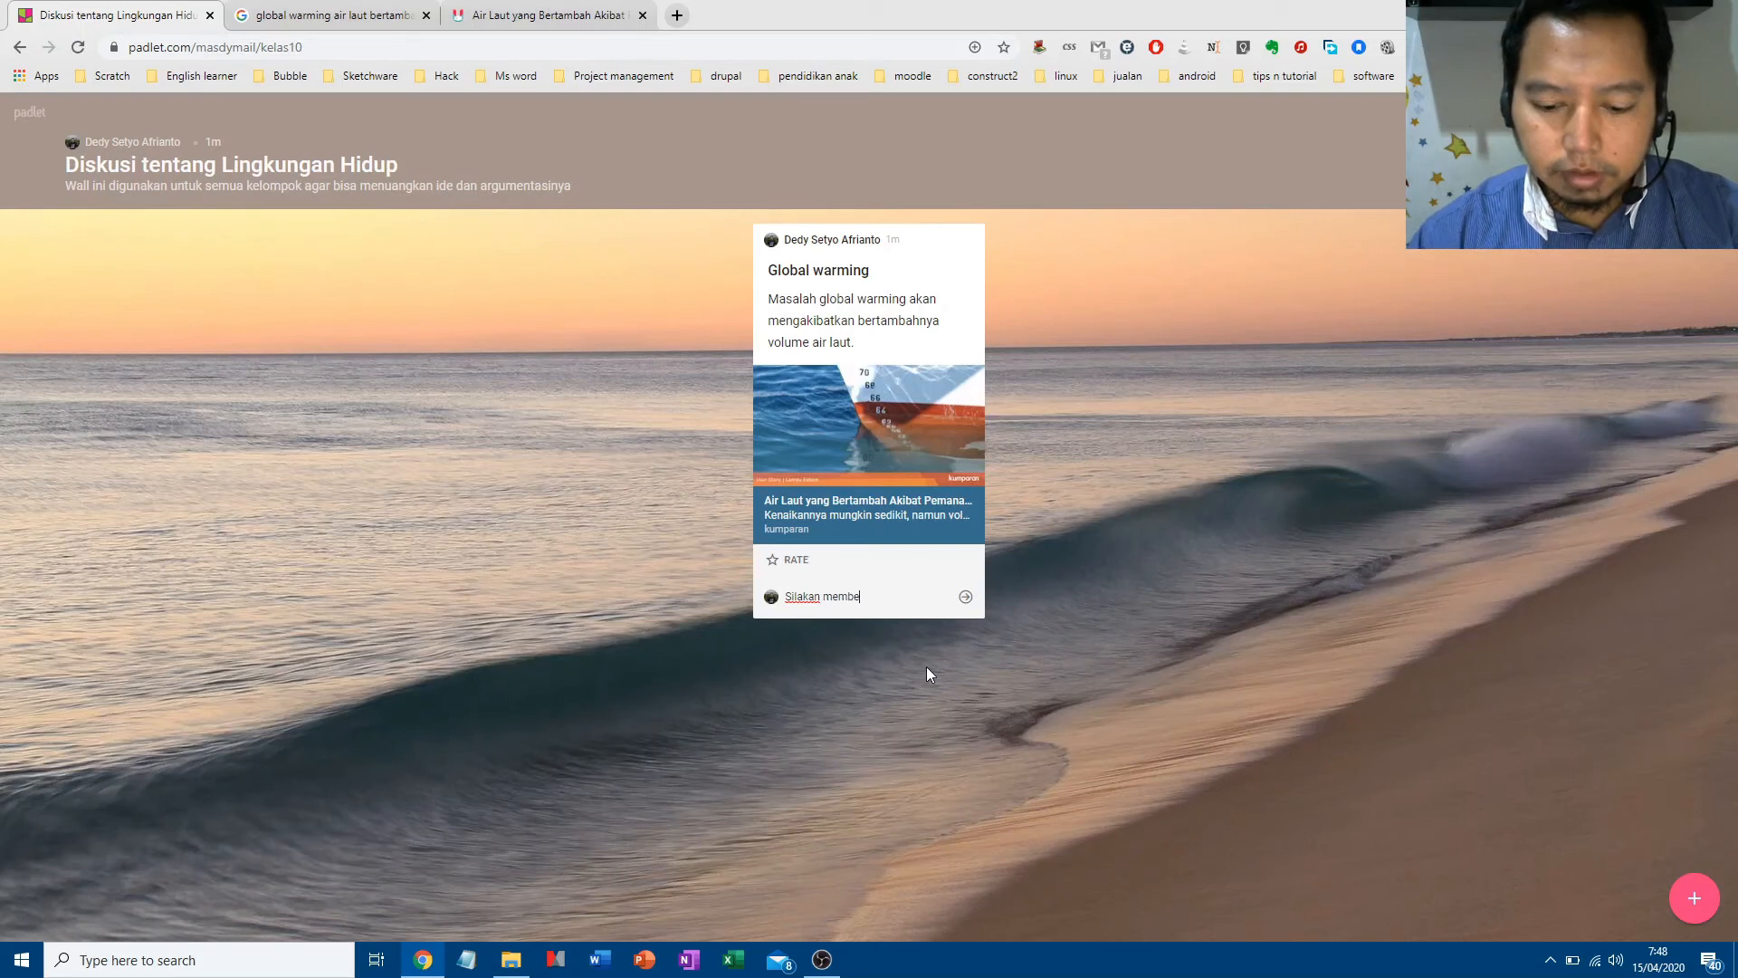
type("rikan komentar")
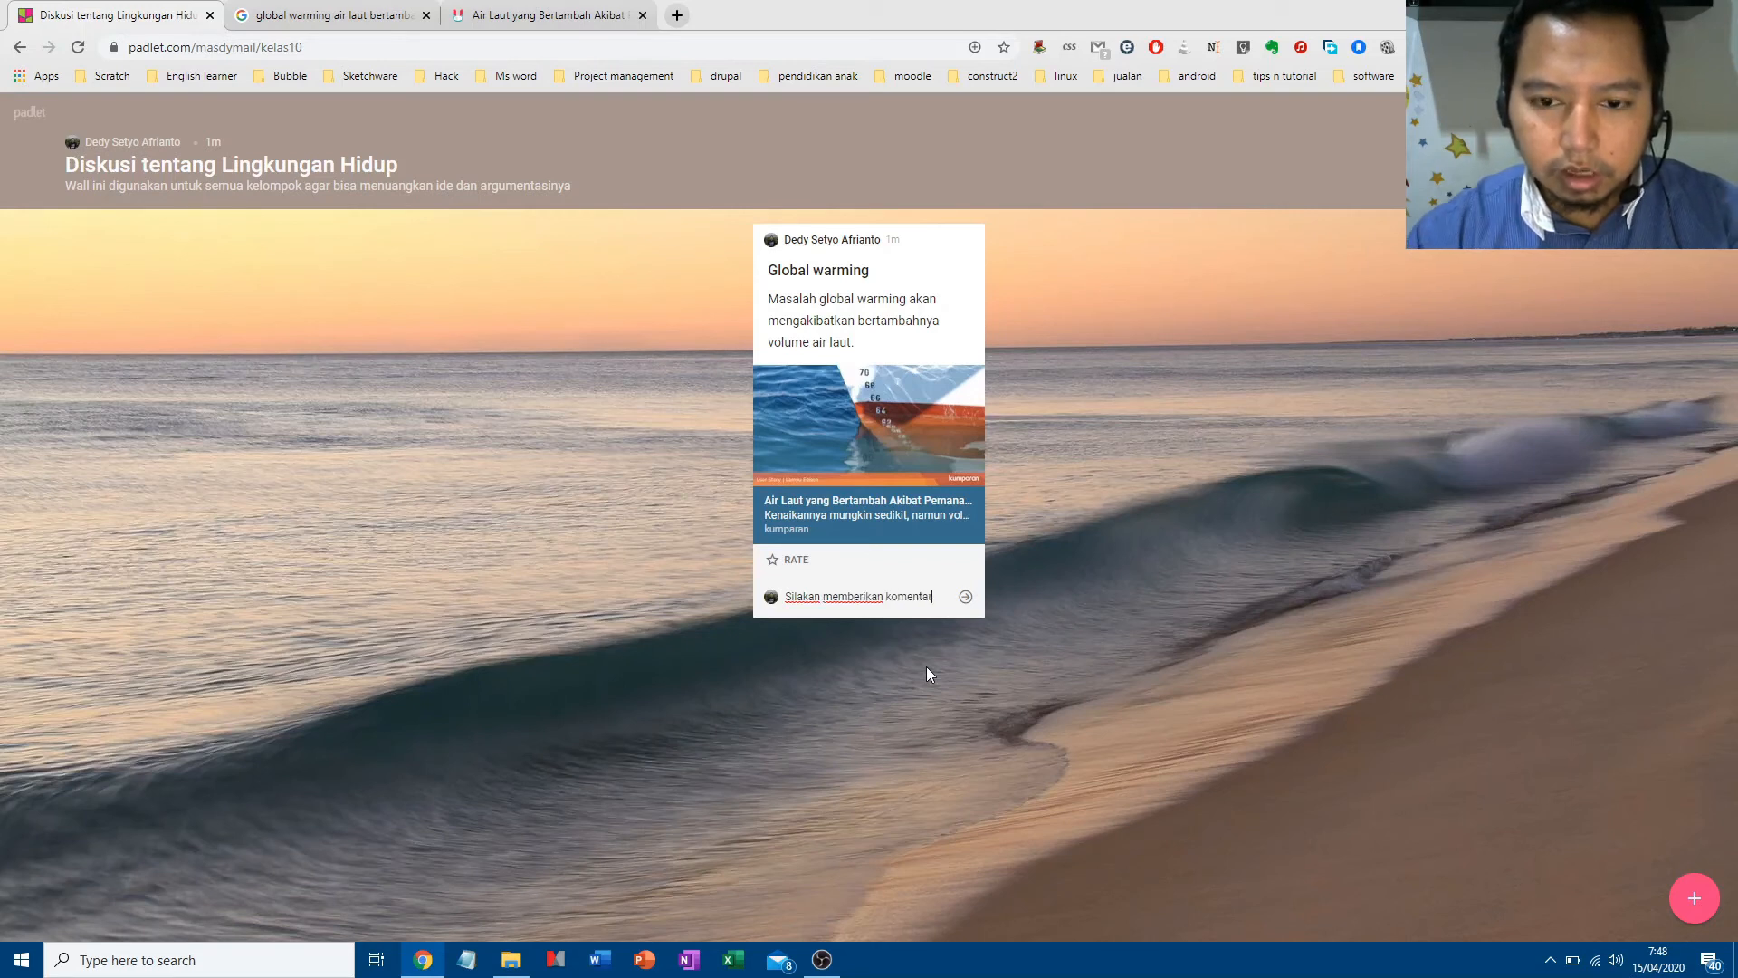
type(" pada")
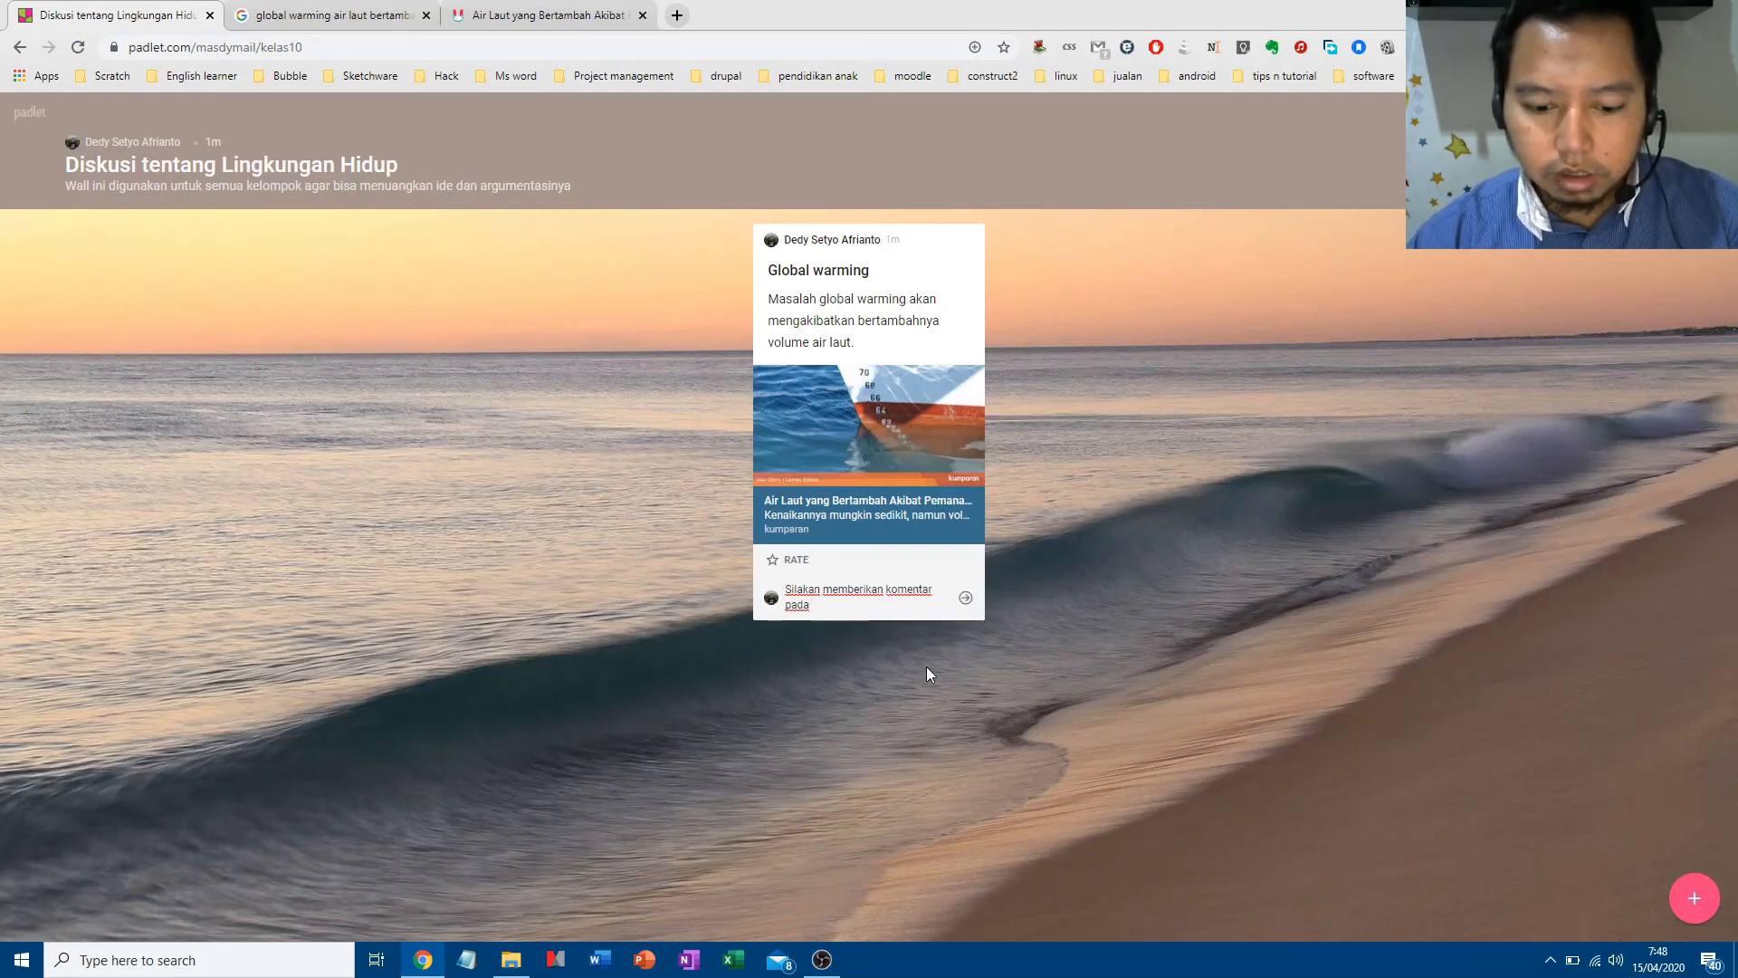
type(" link")
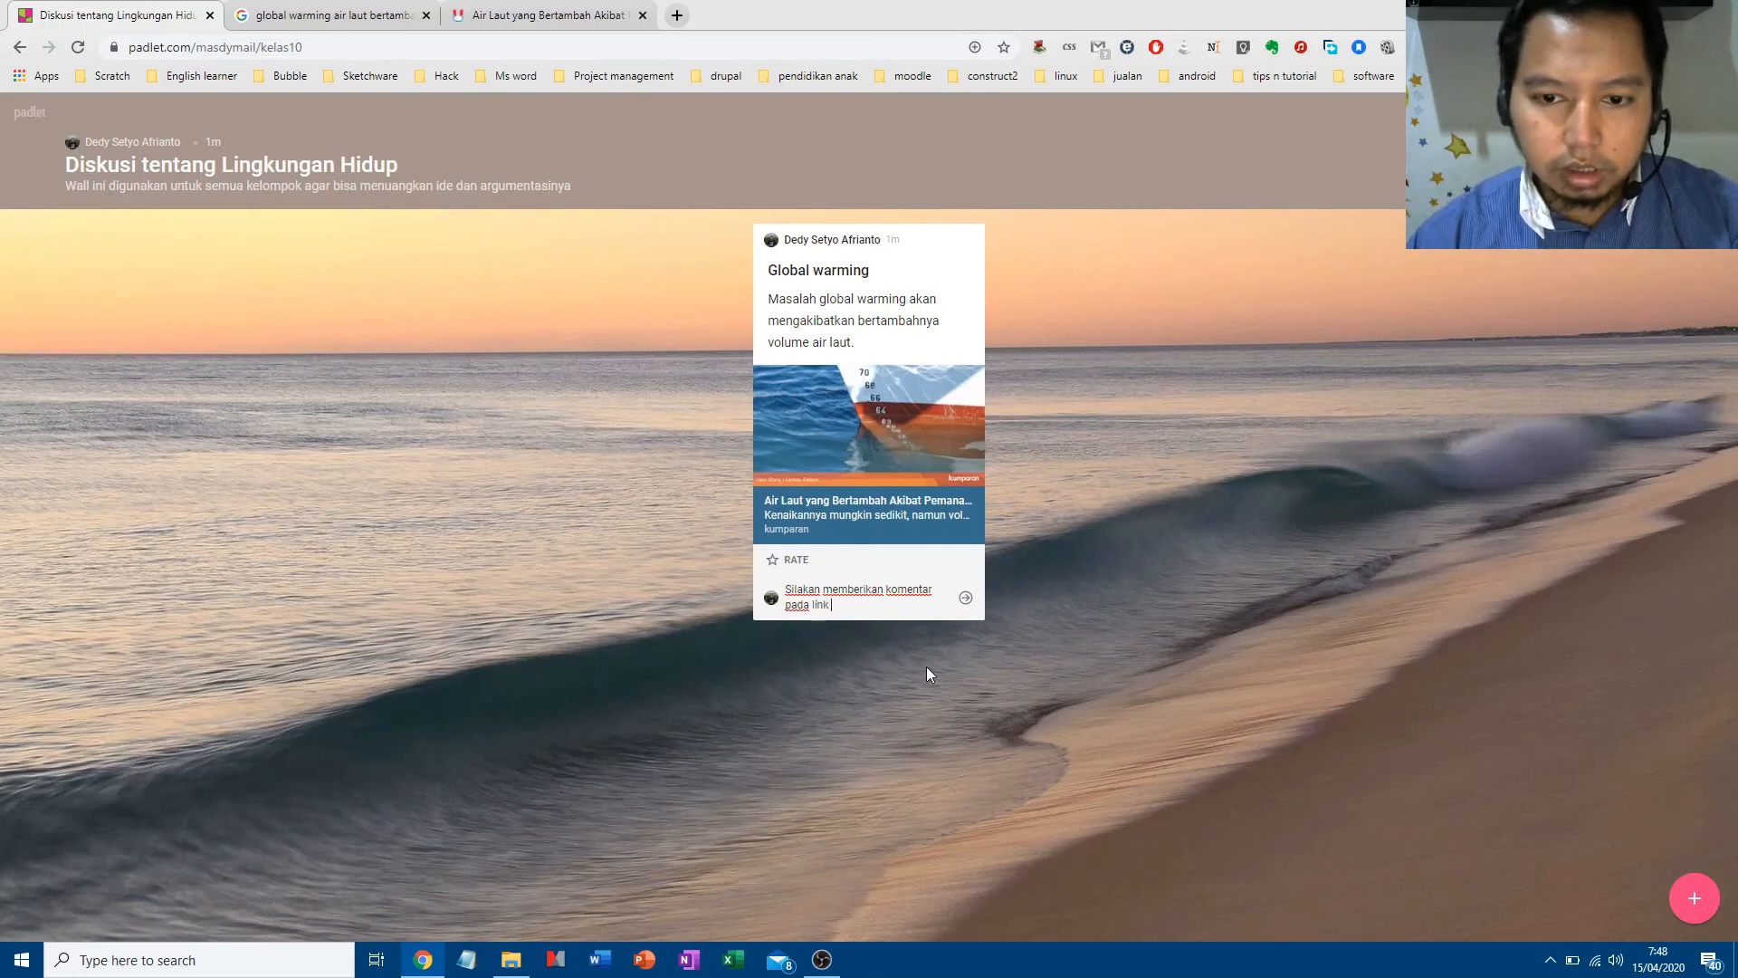
type(" tersebut")
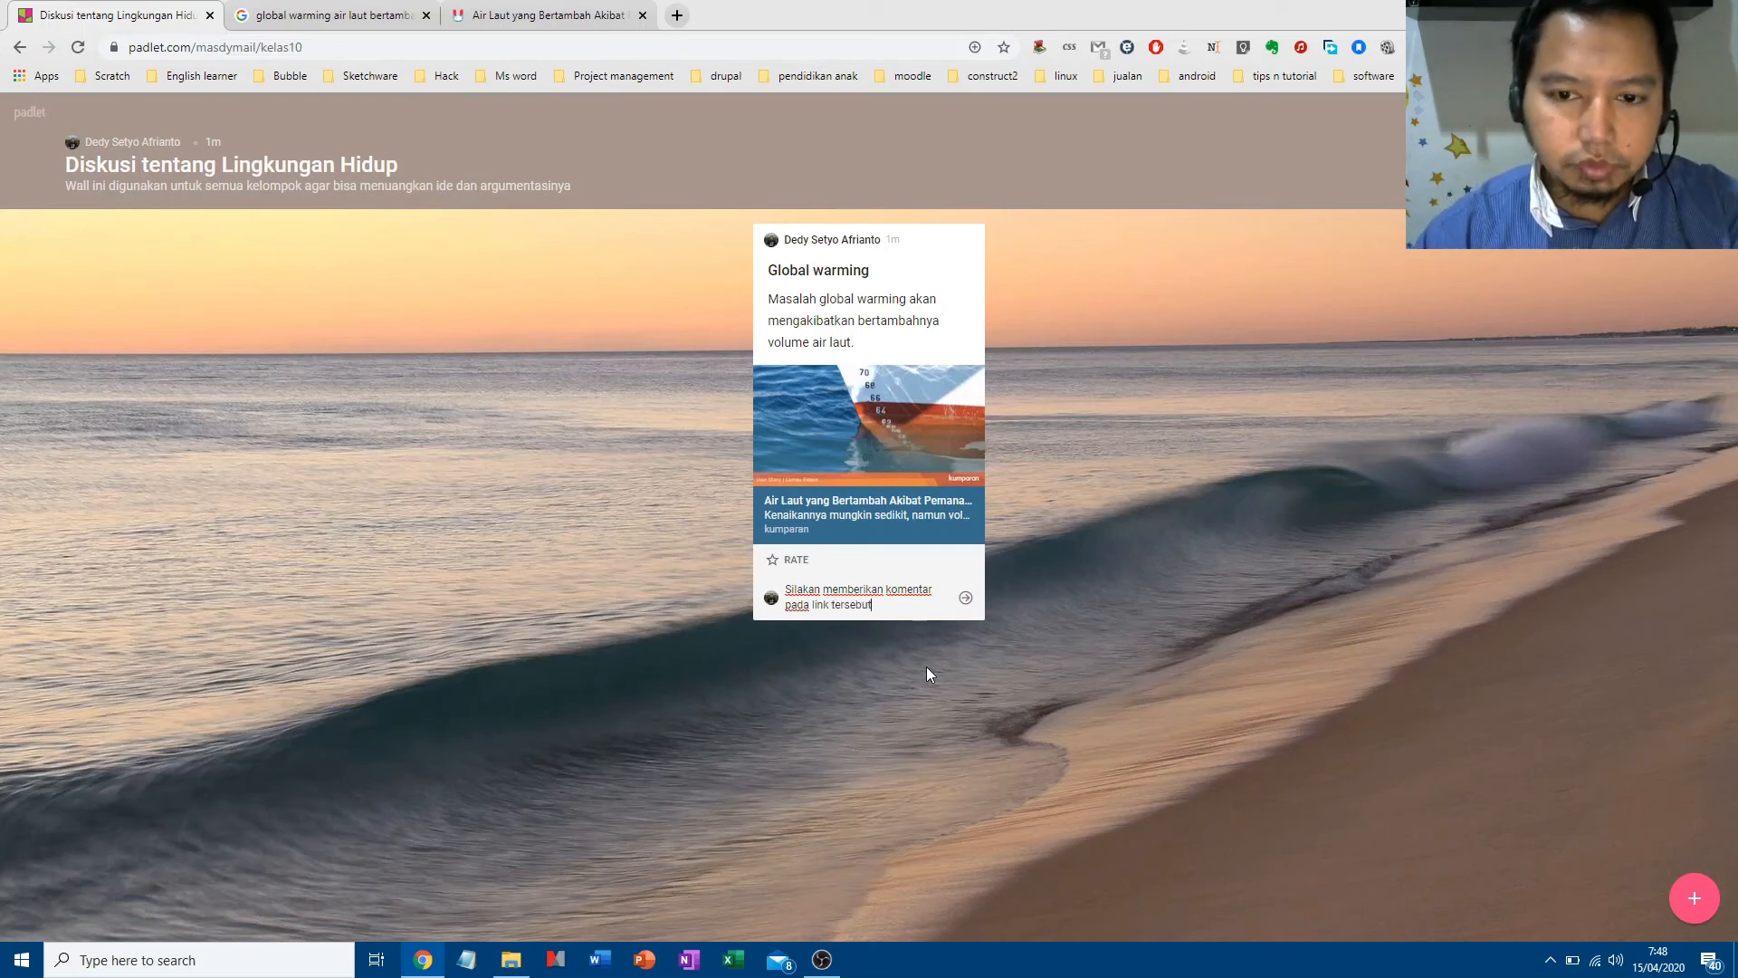
key("Return")
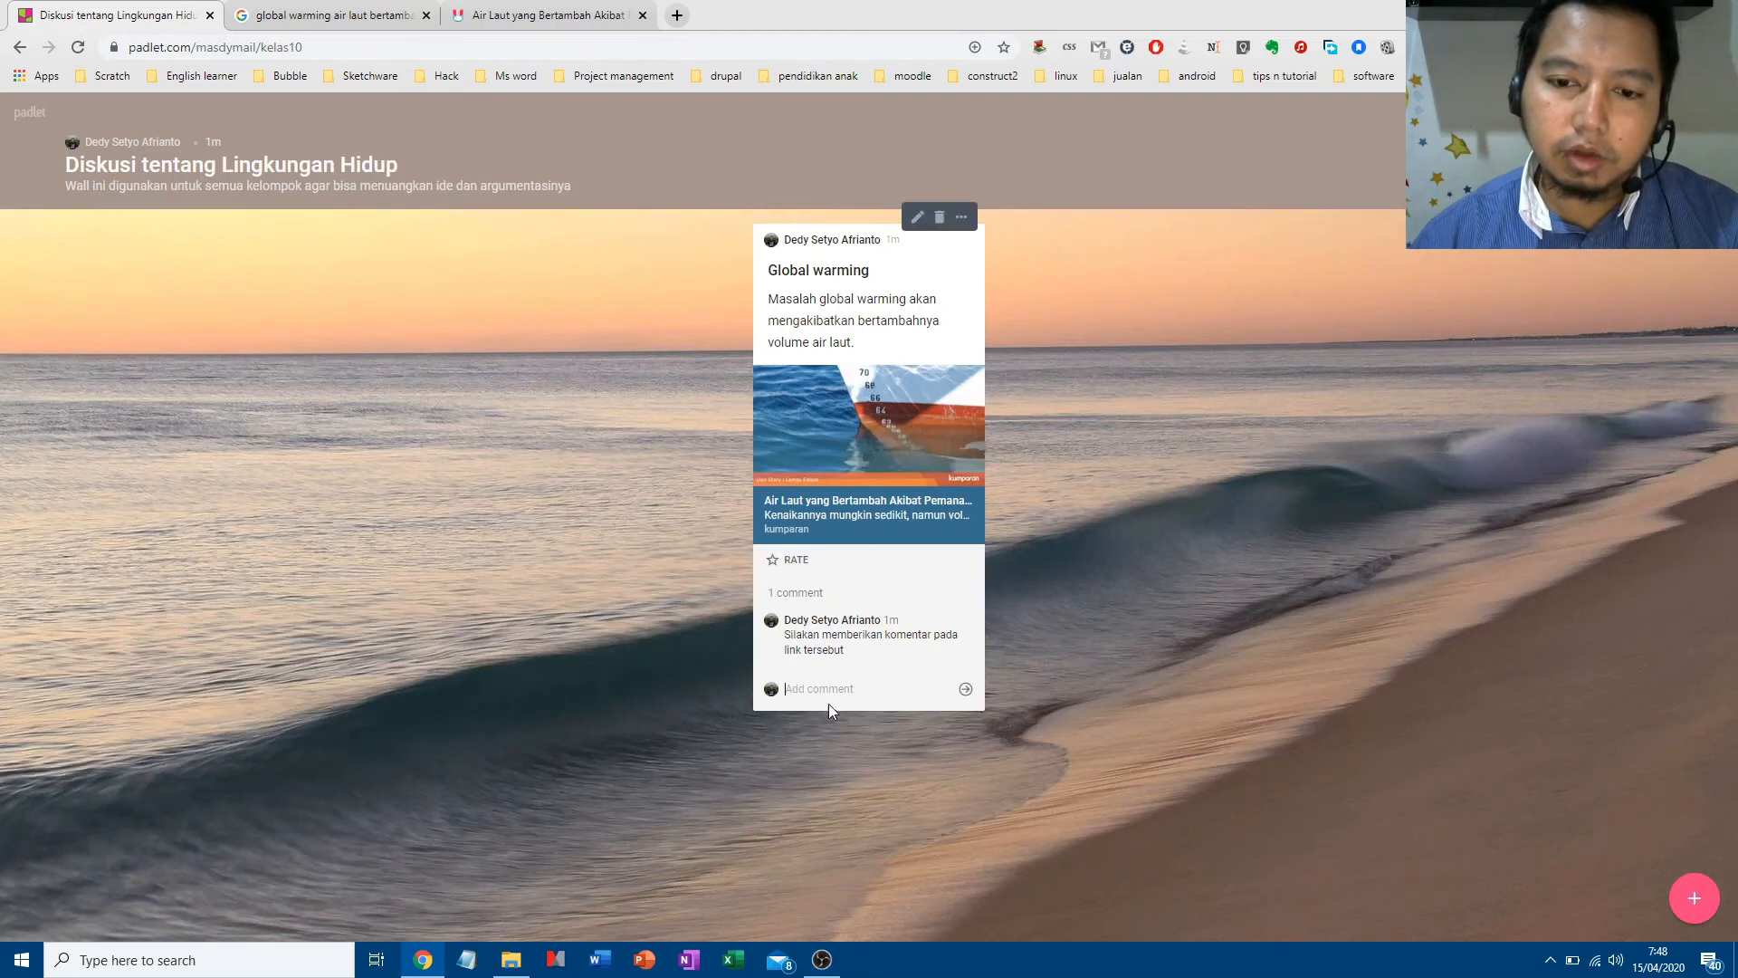
Change the padlet's privacy to Public in its sharing settings and return to the wall.
mouse_move(838, 465)
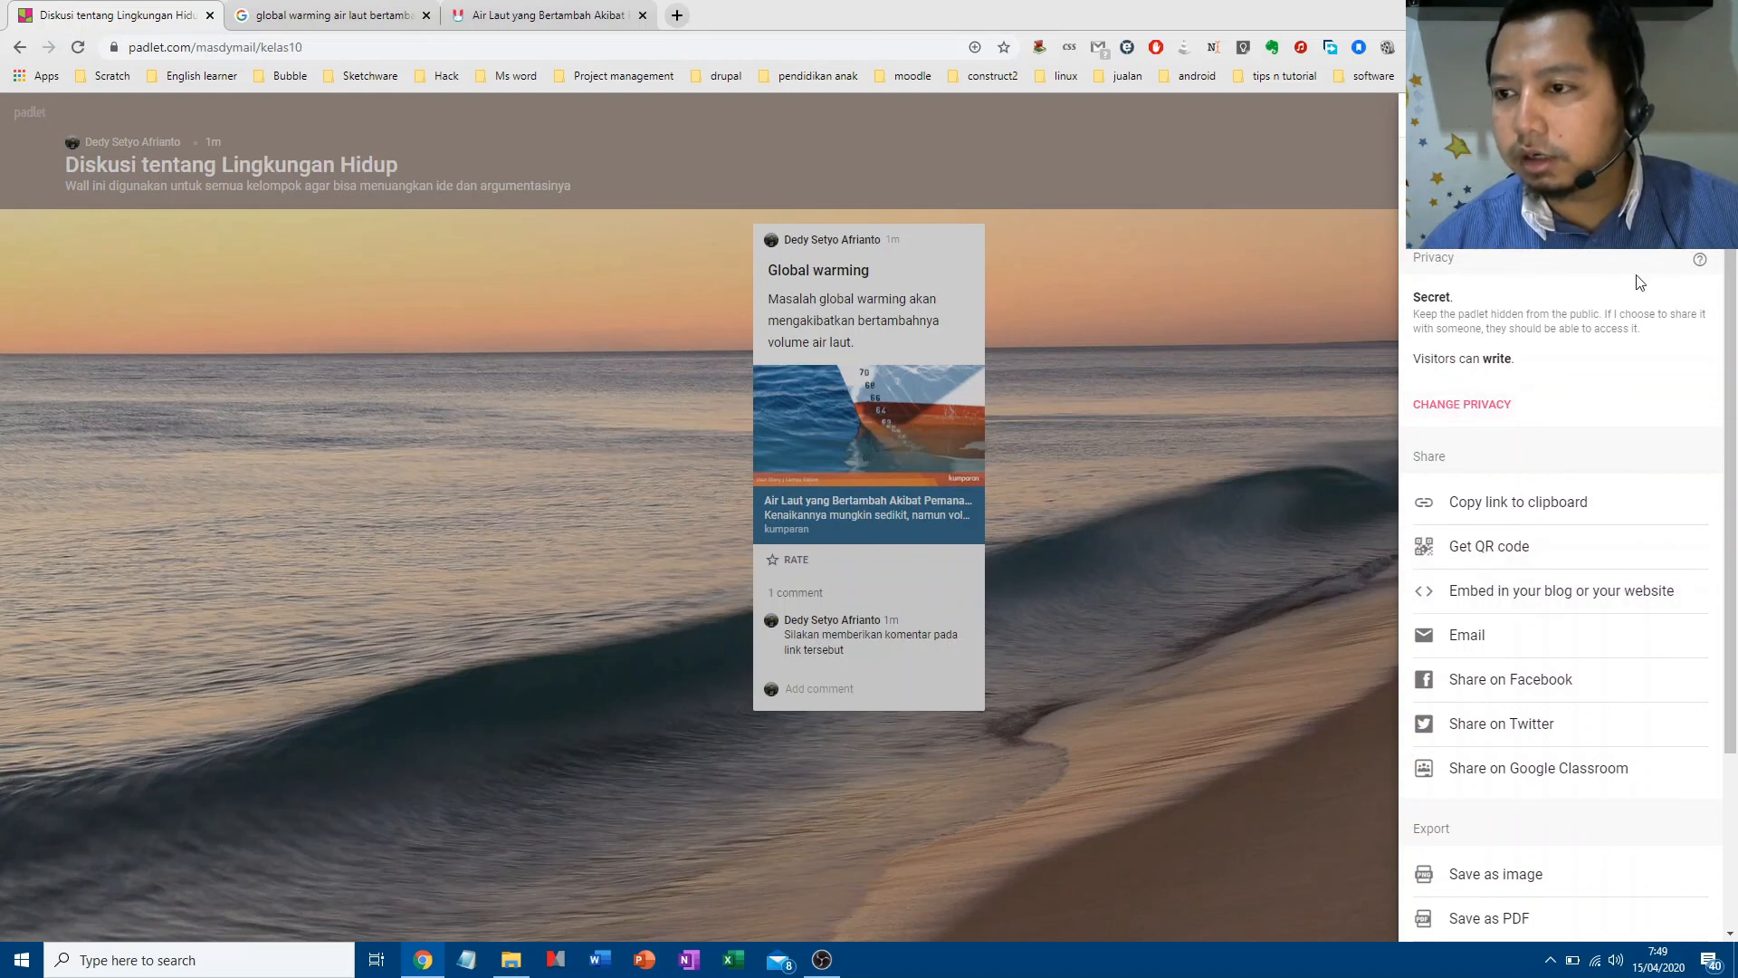
left_click(1432, 405)
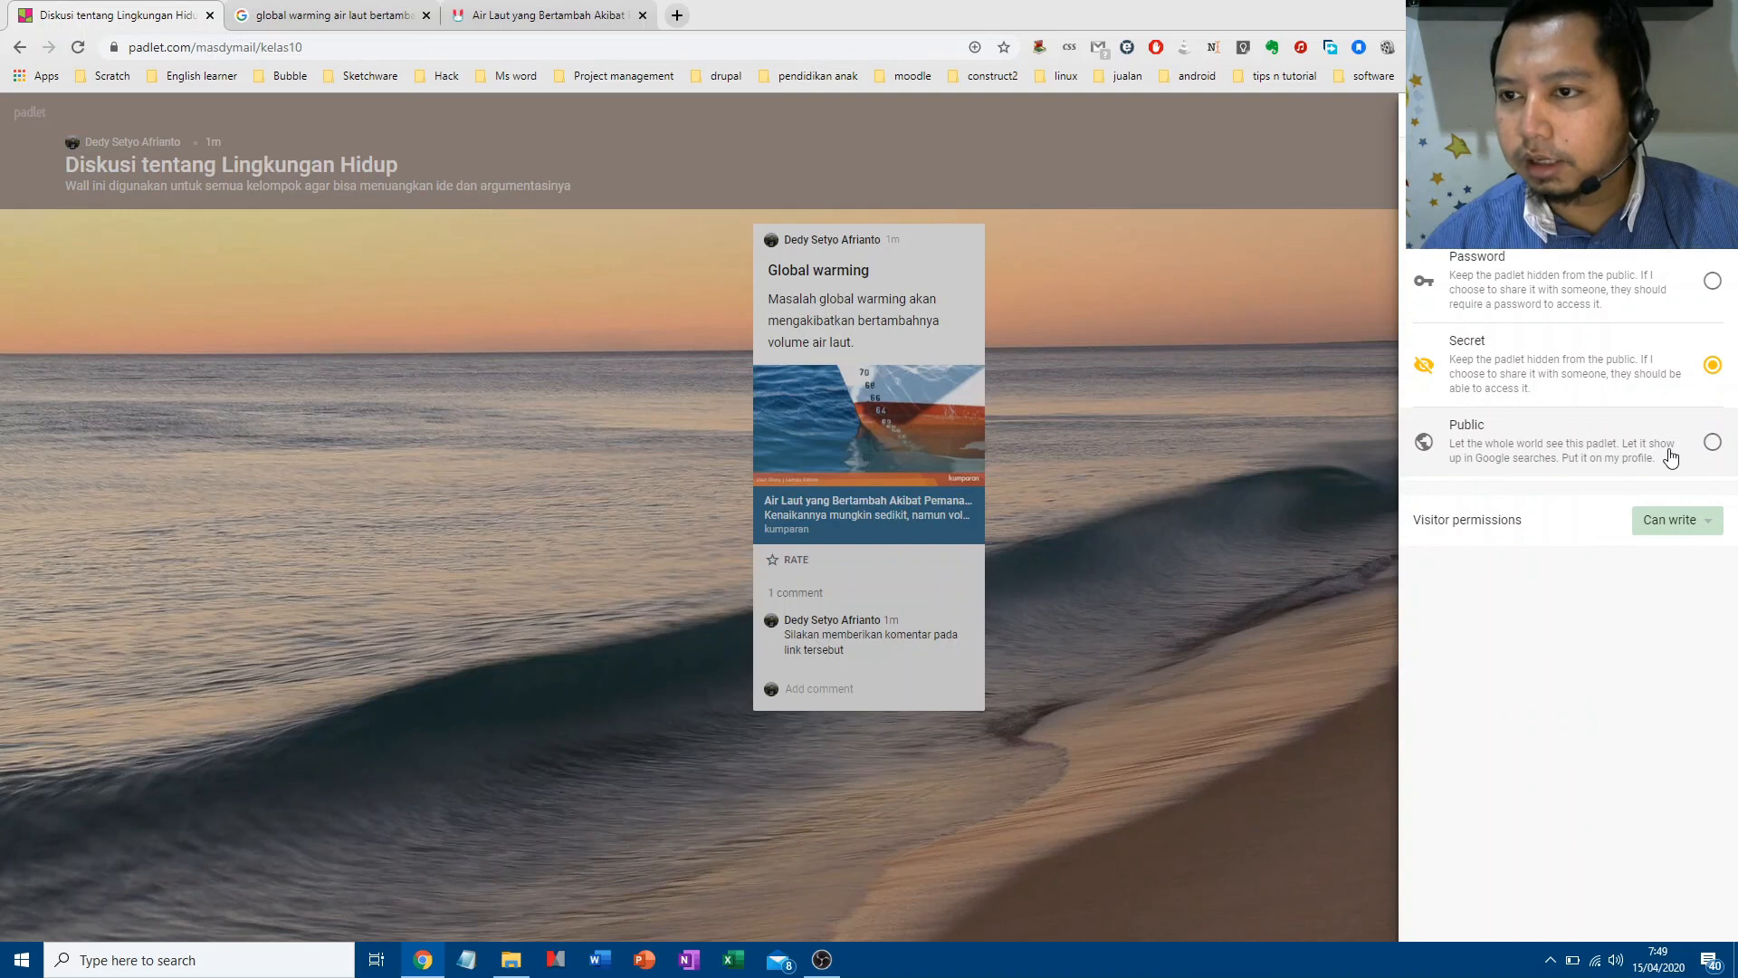
left_click(1712, 445)
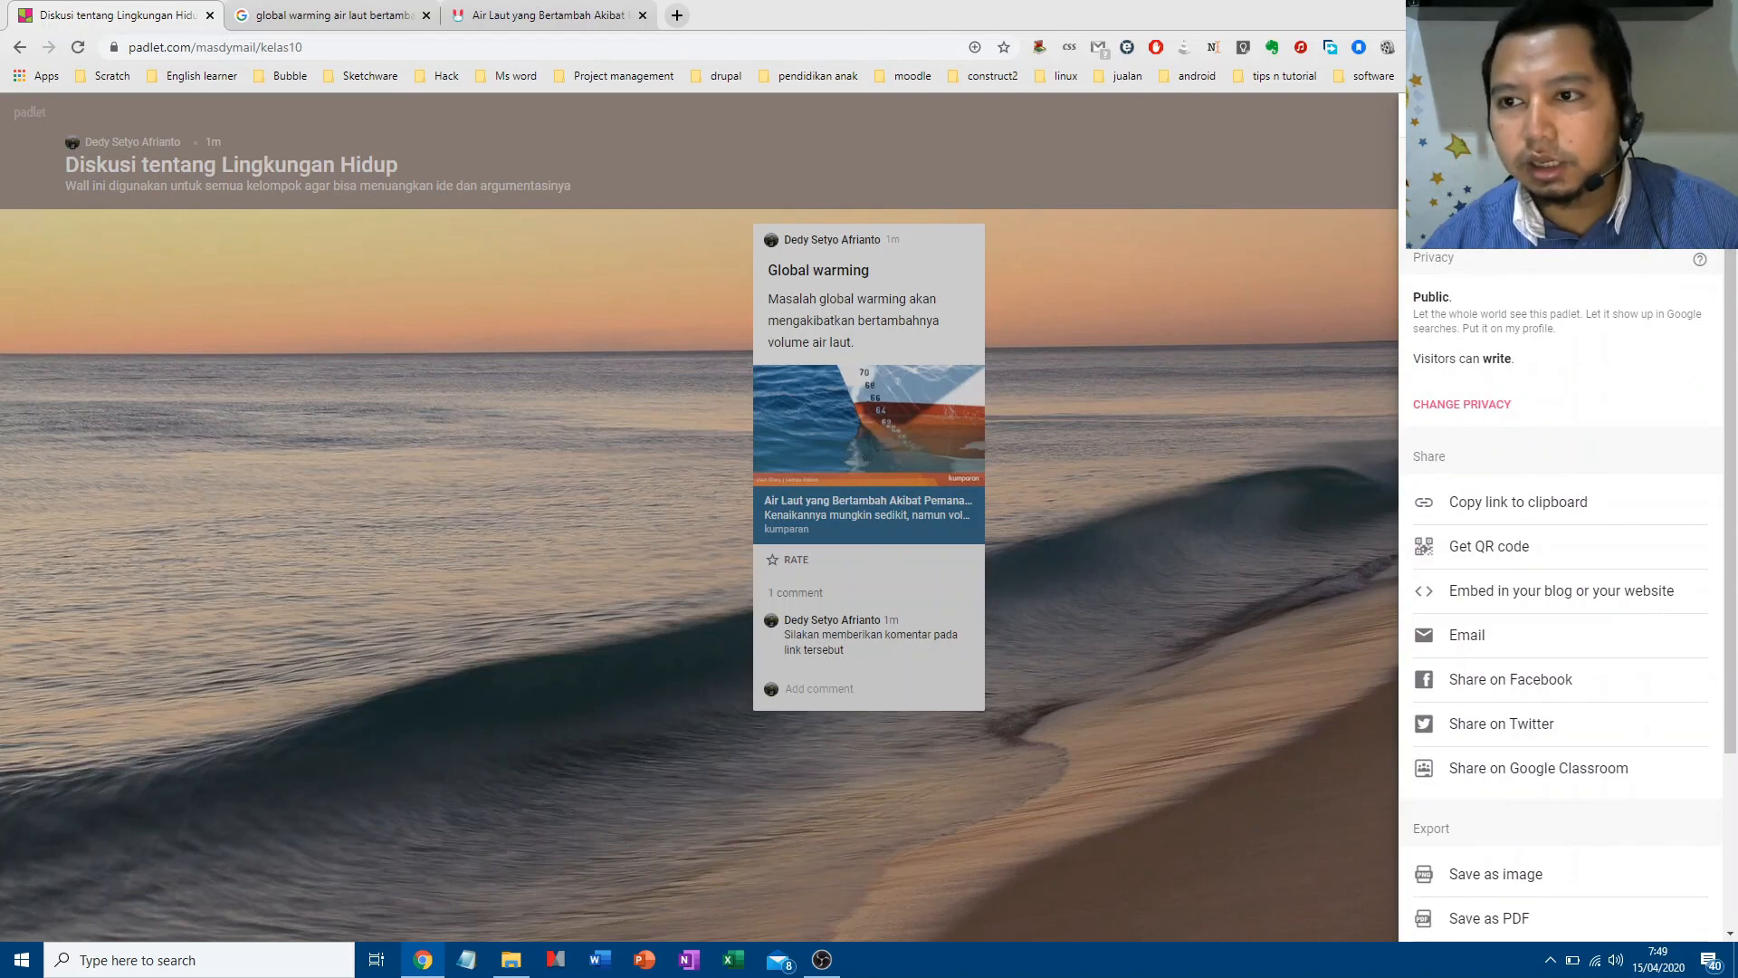
left_click(1306, 335)
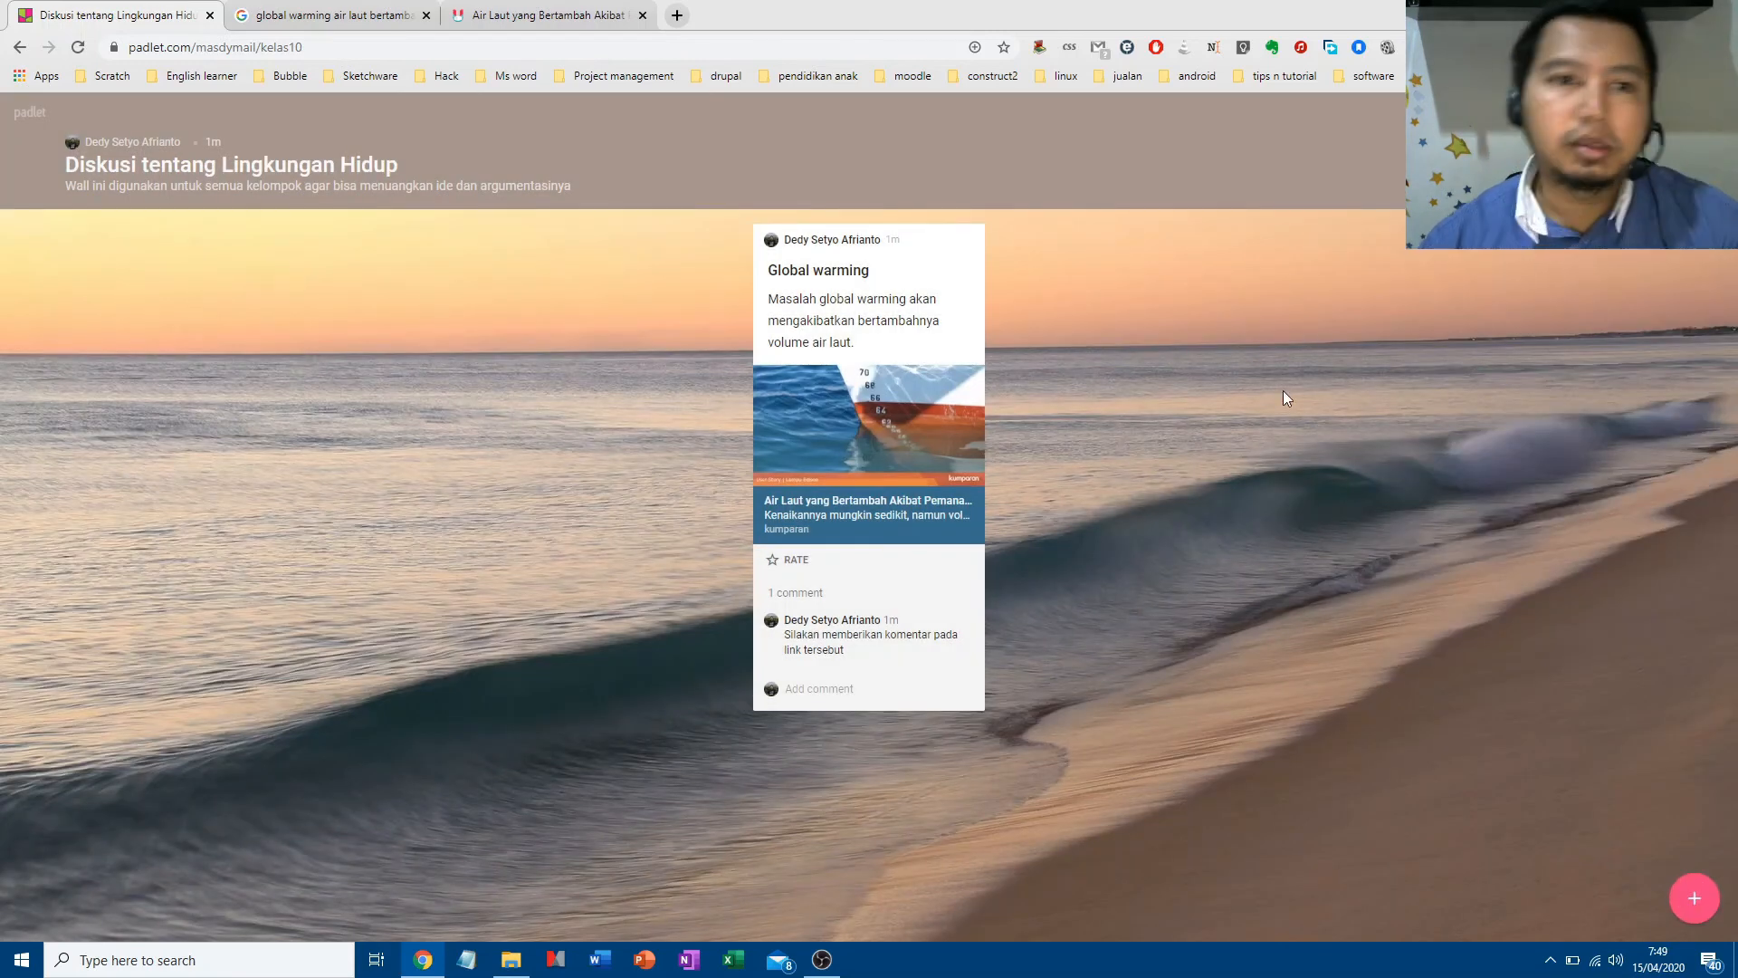